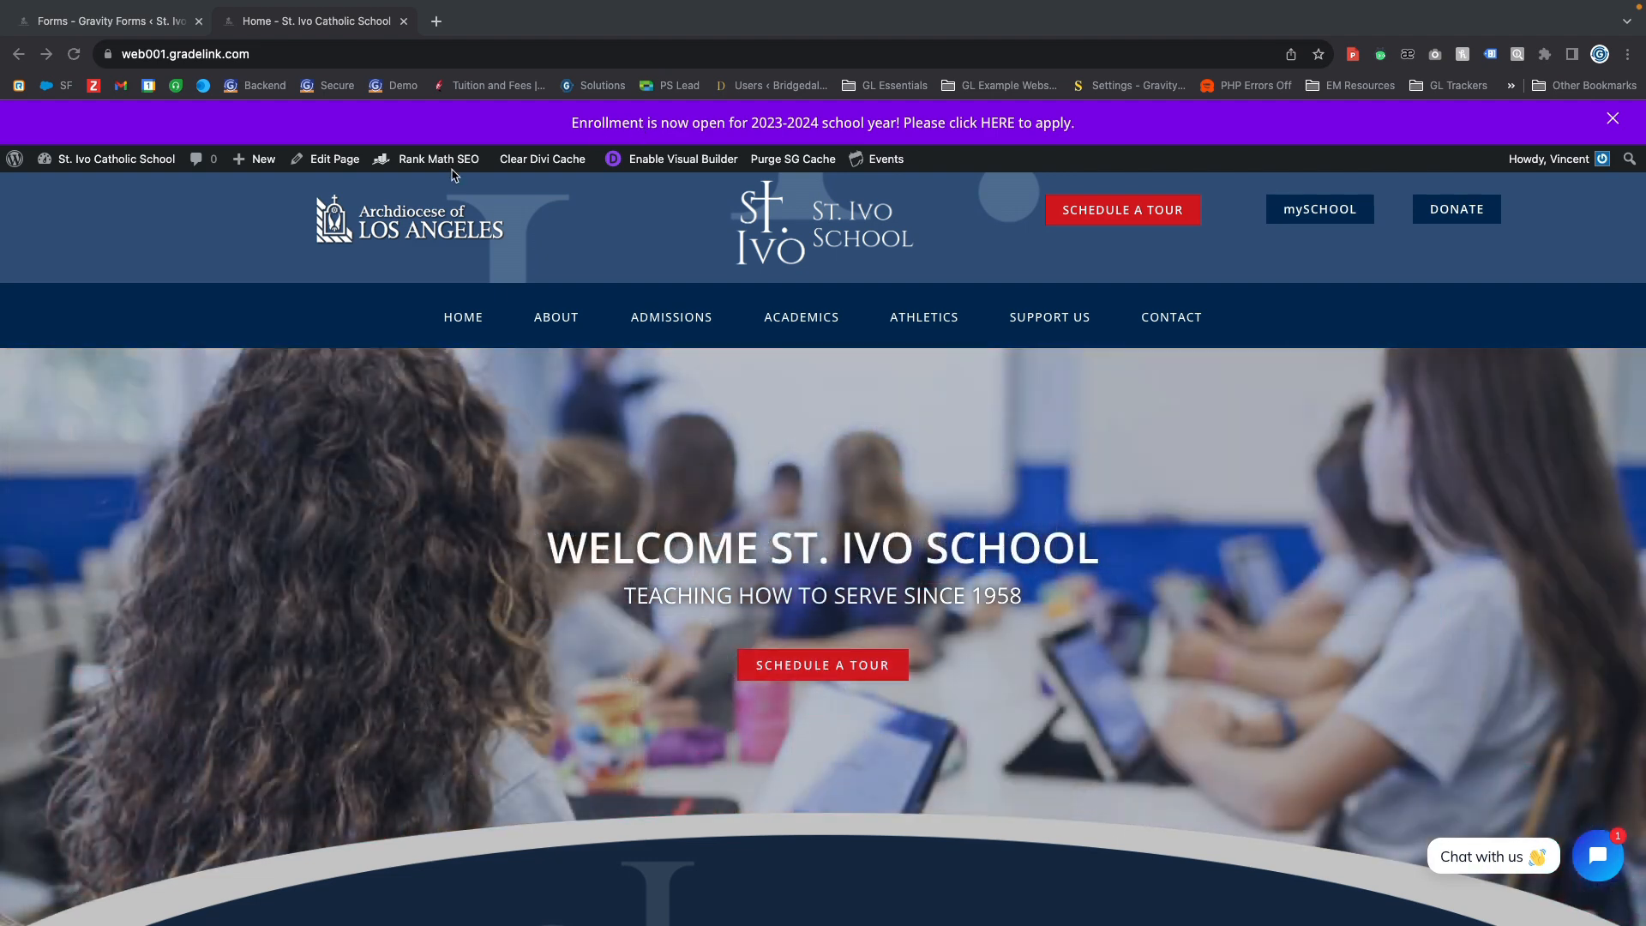
Step: Go to the site's admin dashboard and open the Open Enrollment Divi Bar for editing
{"action": "left_click", "coordinate": [96, 169]}
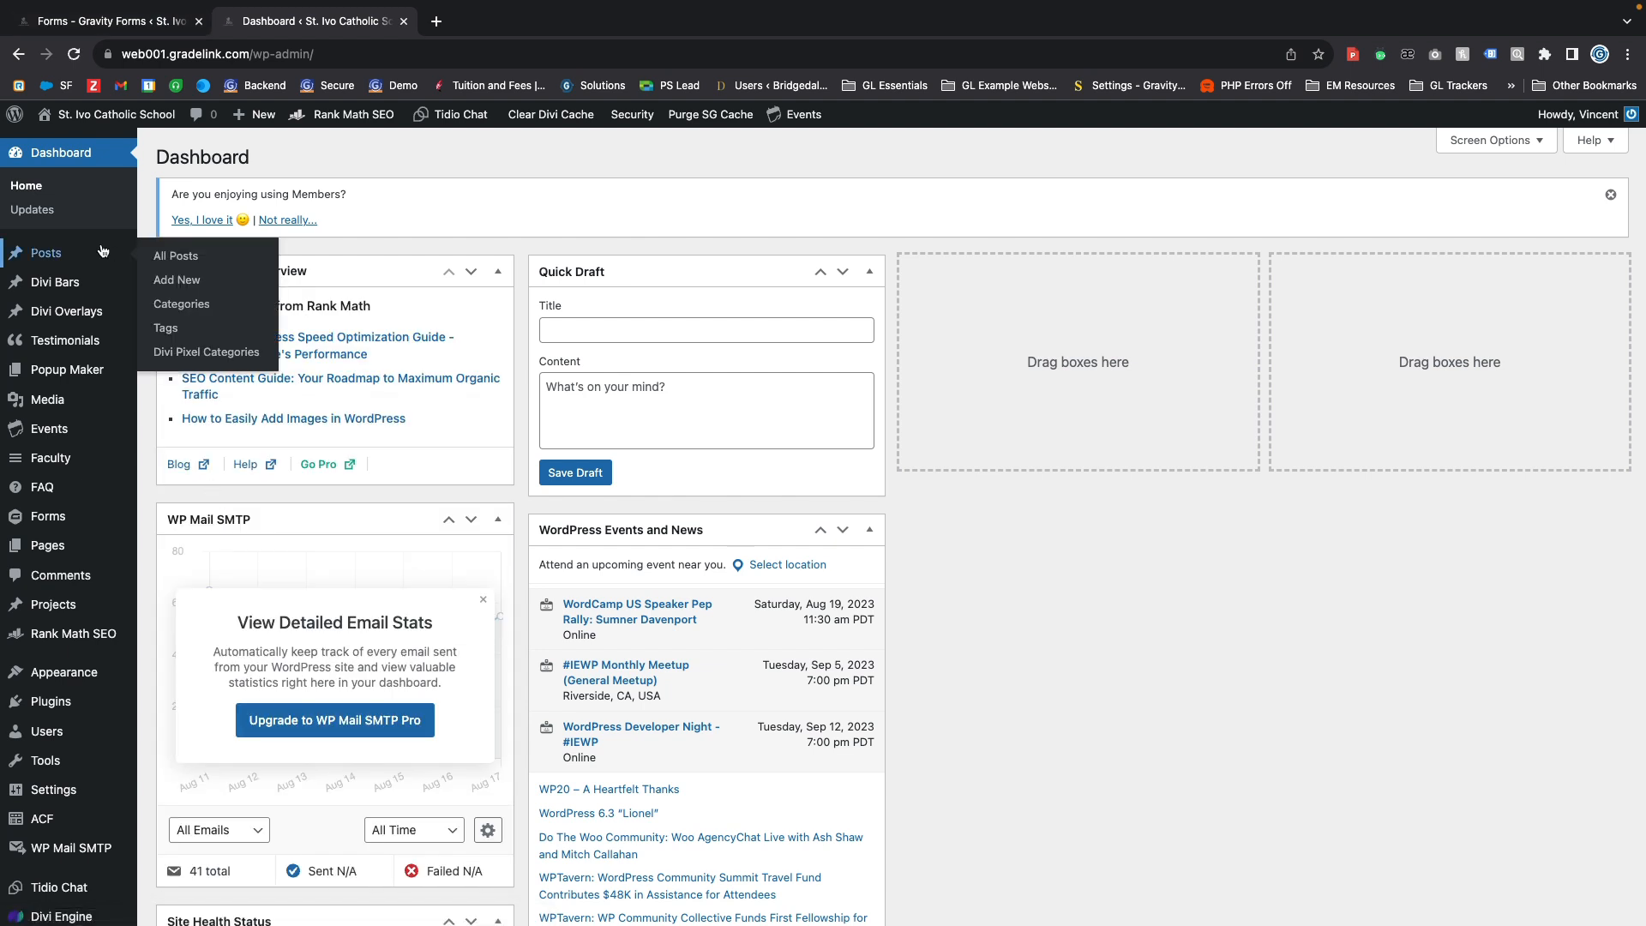
{"action": "mouse_move", "coordinate": [61, 330]}
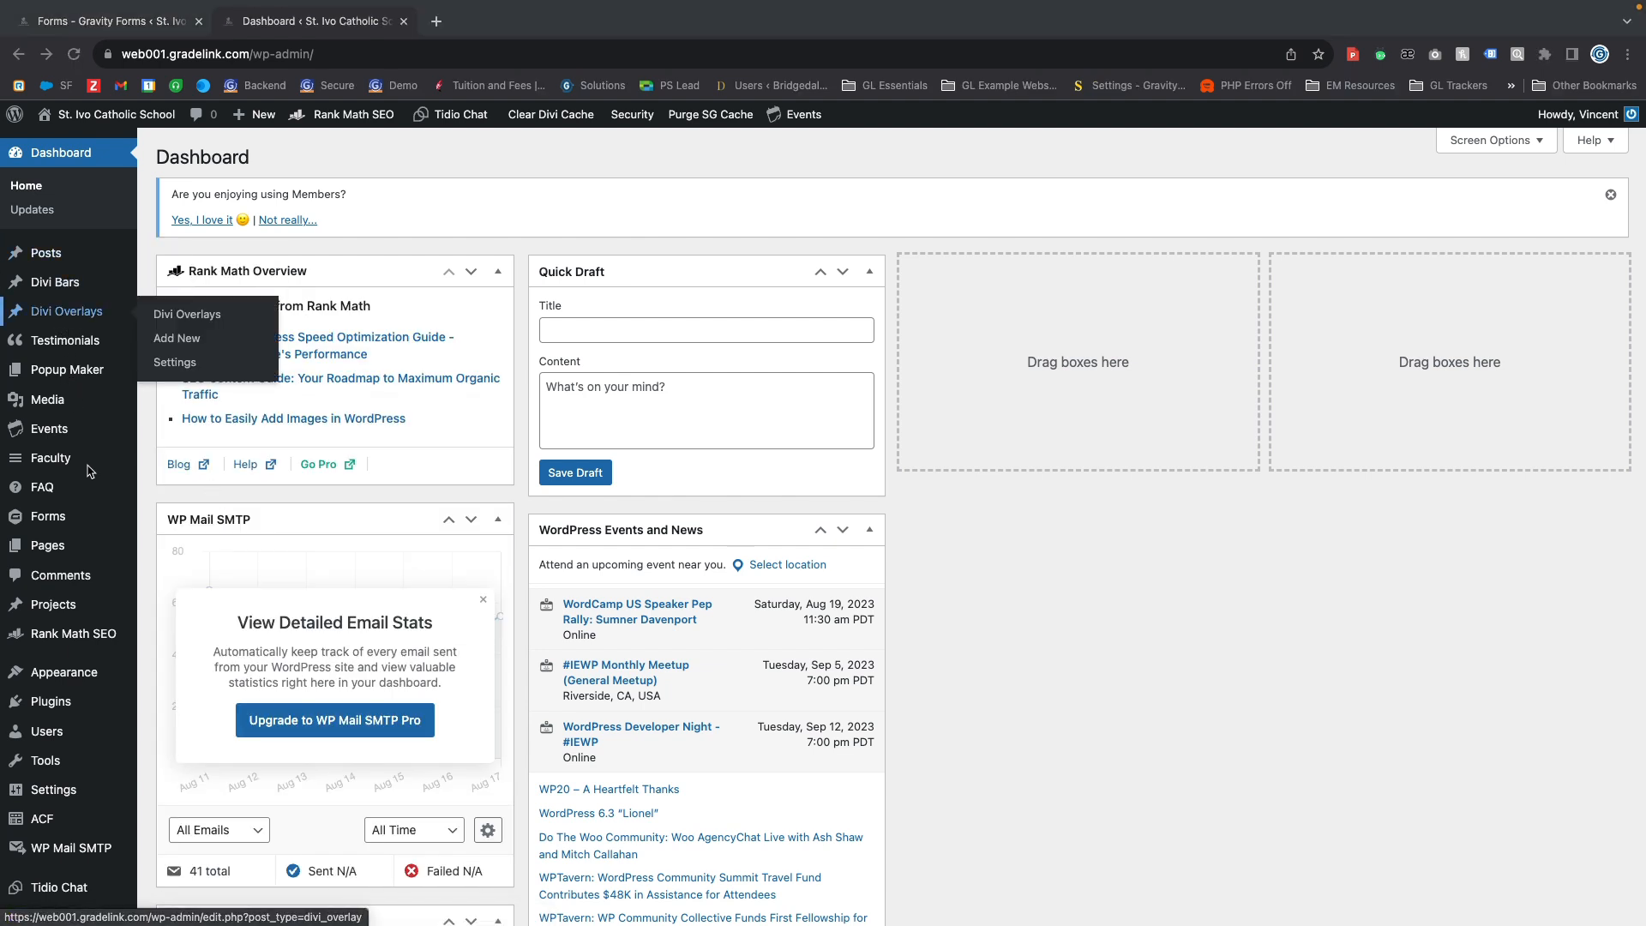
{"action": "left_click", "coordinate": [57, 284]}
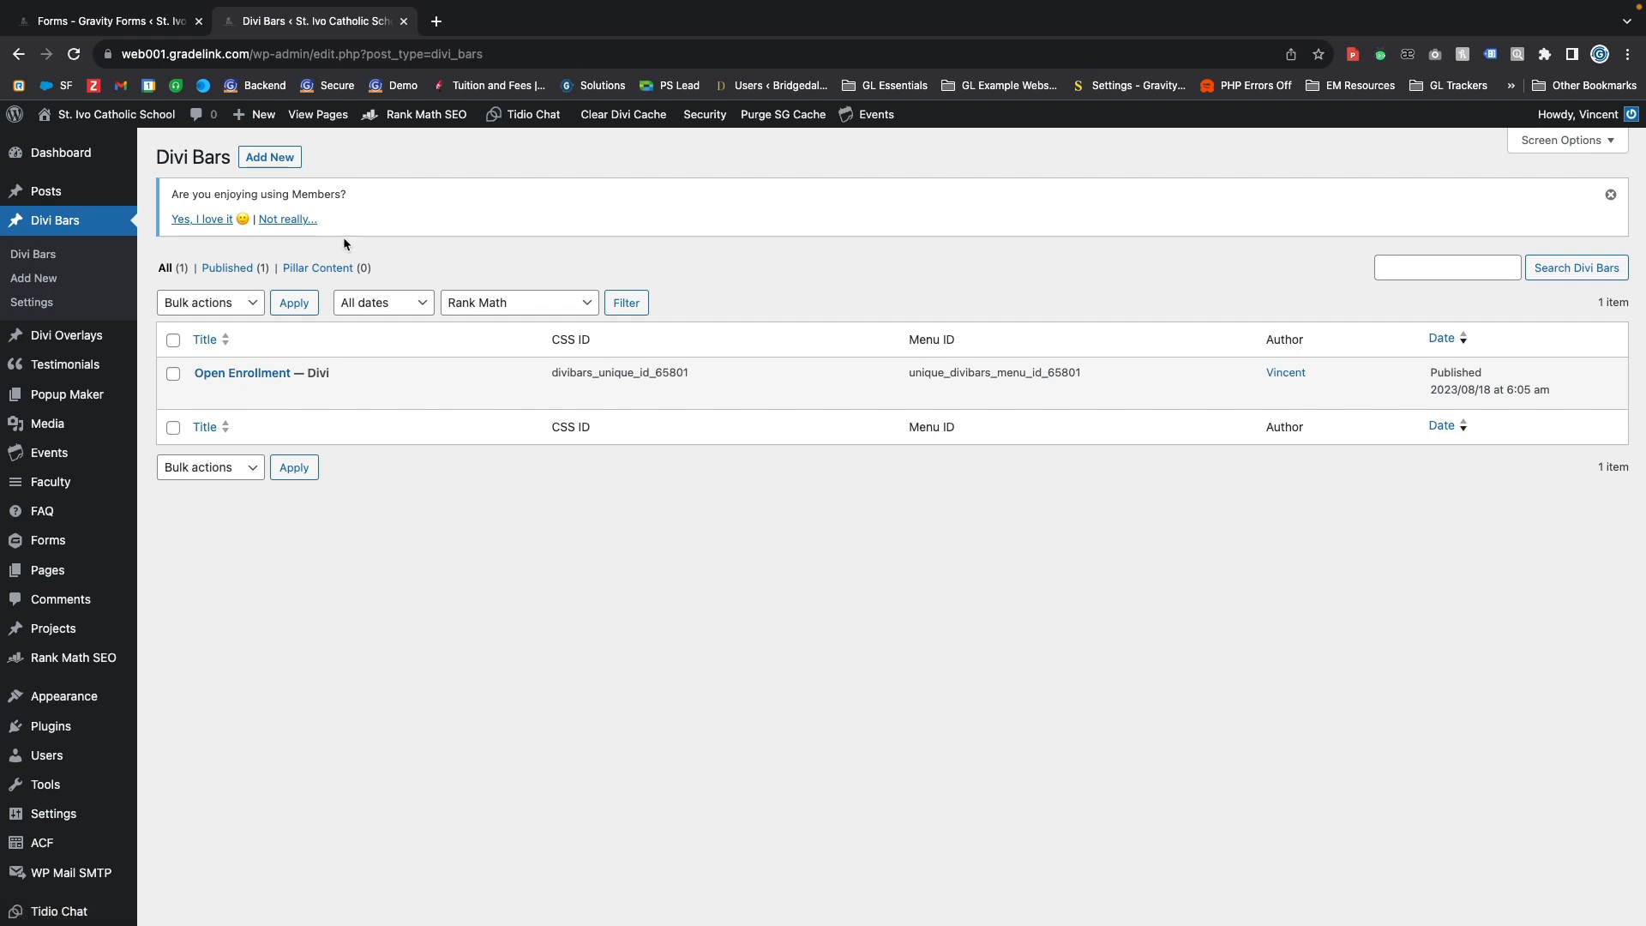
{"action": "scroll", "coordinate": [230, 391], "scroll_direction": "down", "scroll_amount": 1}
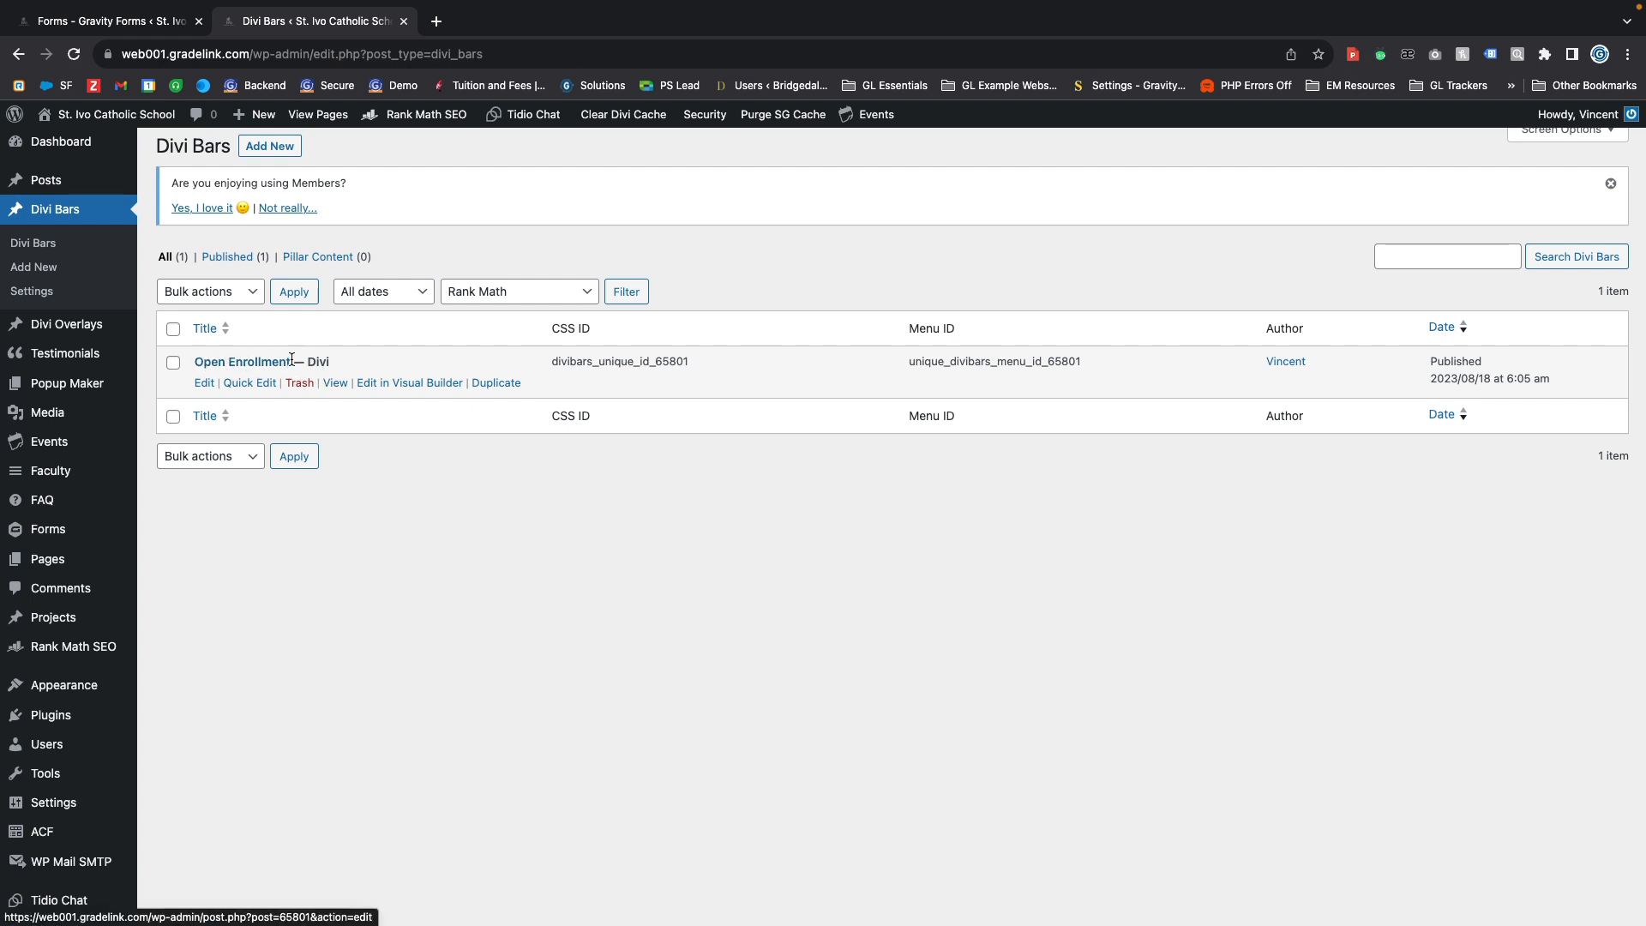
{"action": "left_click", "coordinate": [205, 383]}
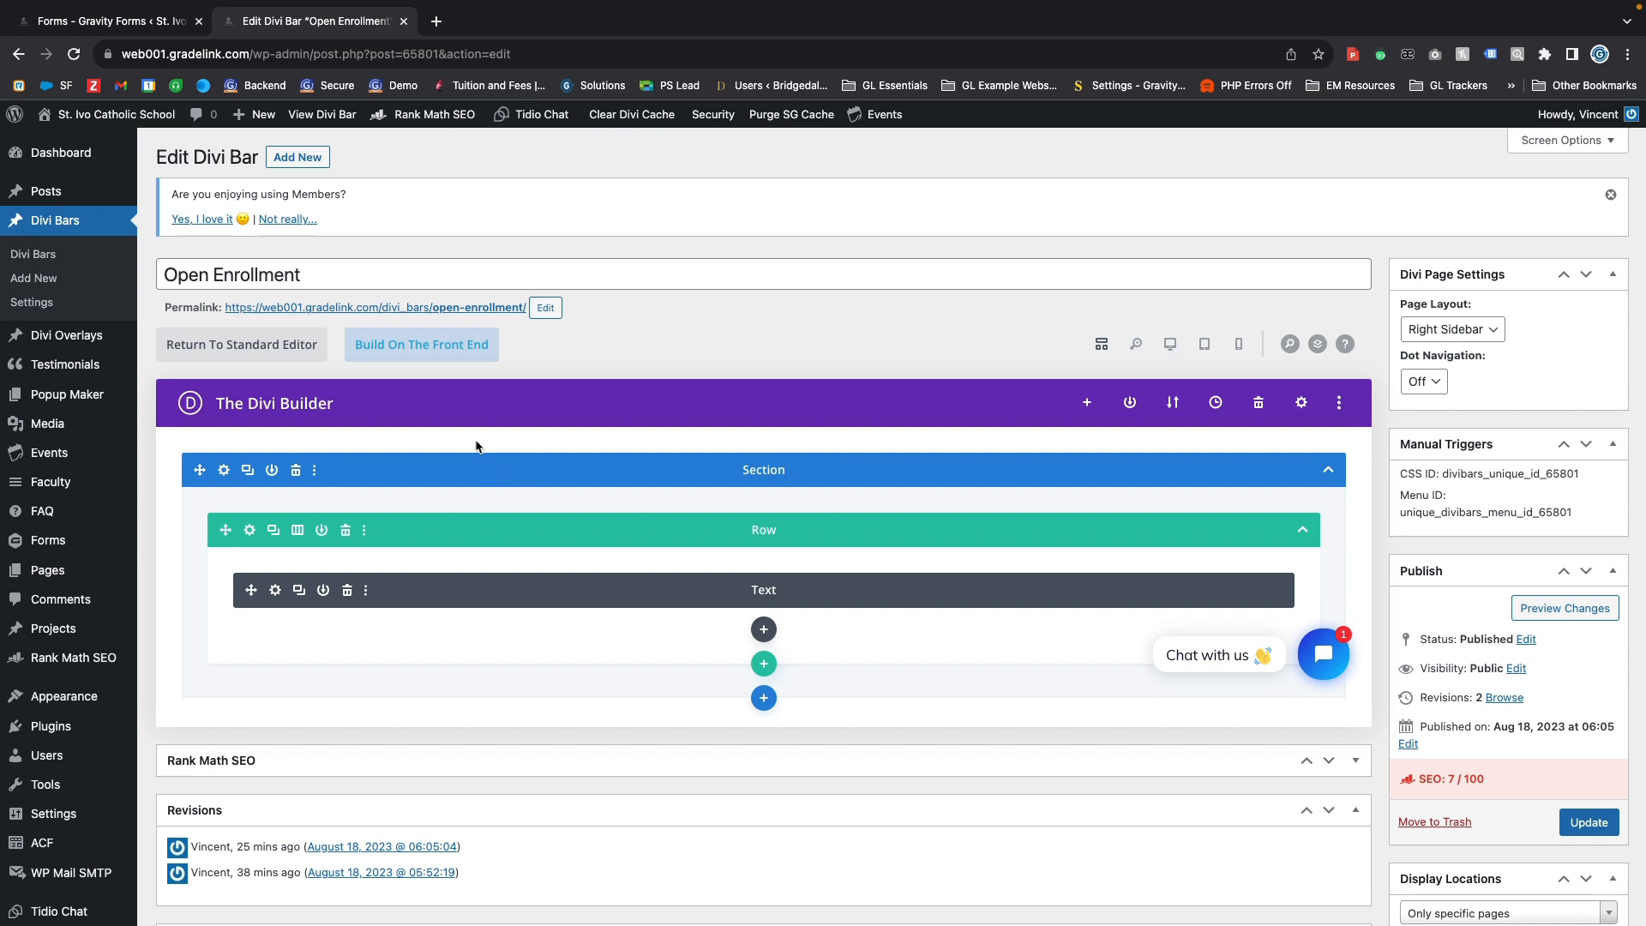
Step: Open the St. Ivo Catholic School home page in a new browser tab
{"action": "scroll", "coordinate": [668, 394], "scroll_direction": "down", "scroll_amount": 2}
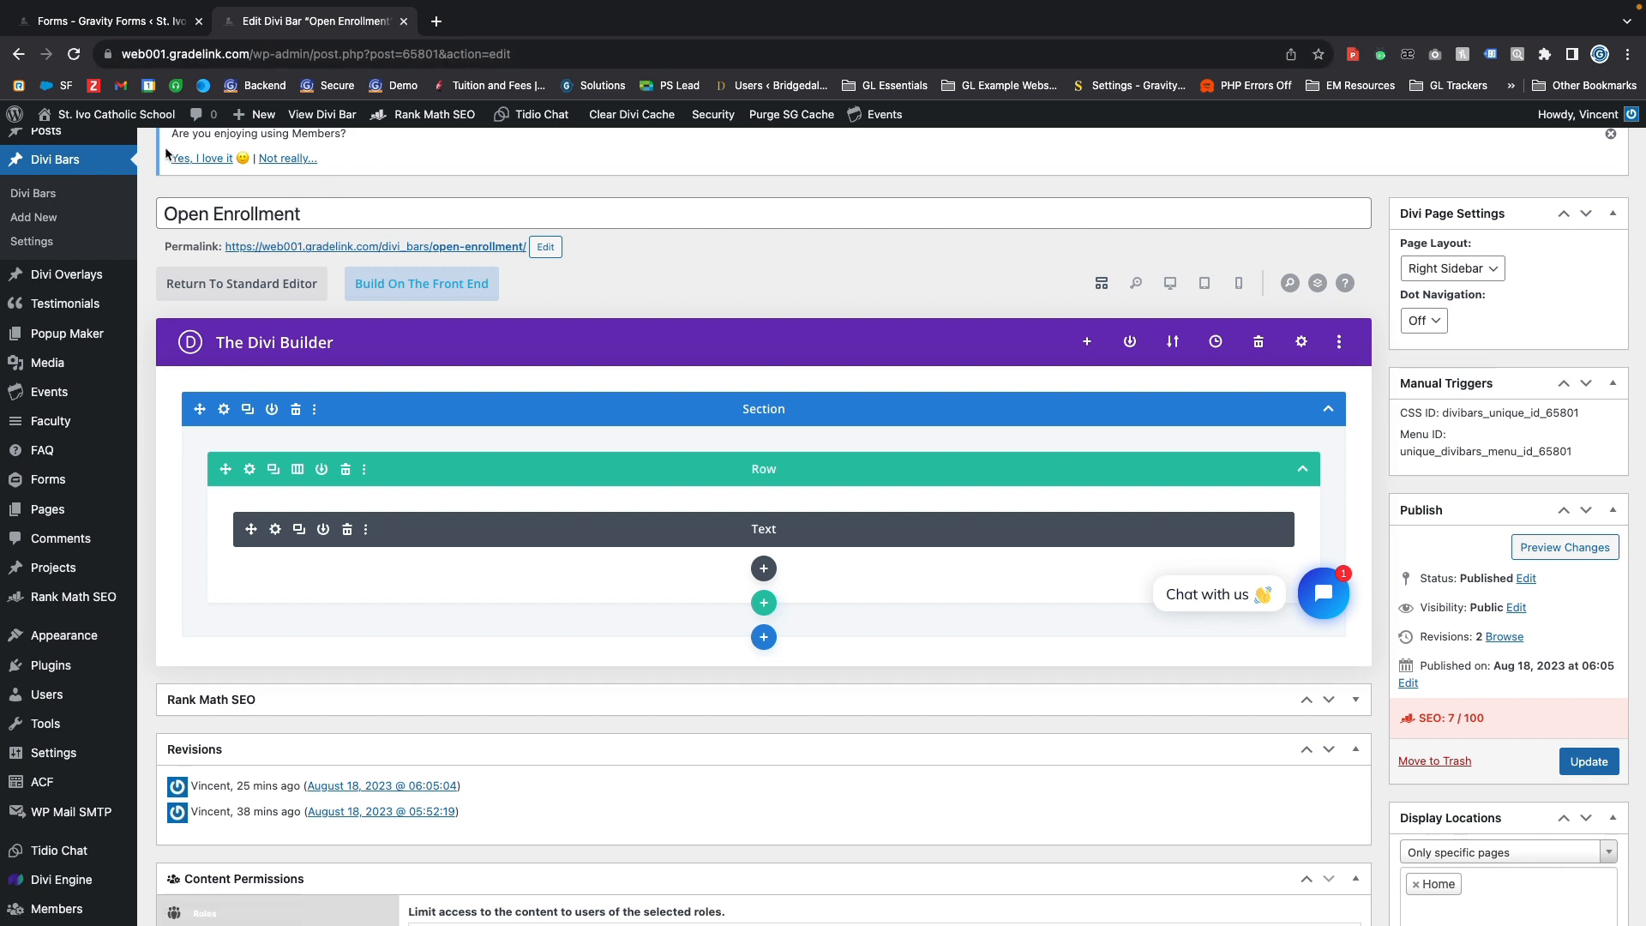
{"action": "right_click", "coordinate": [144, 114]}
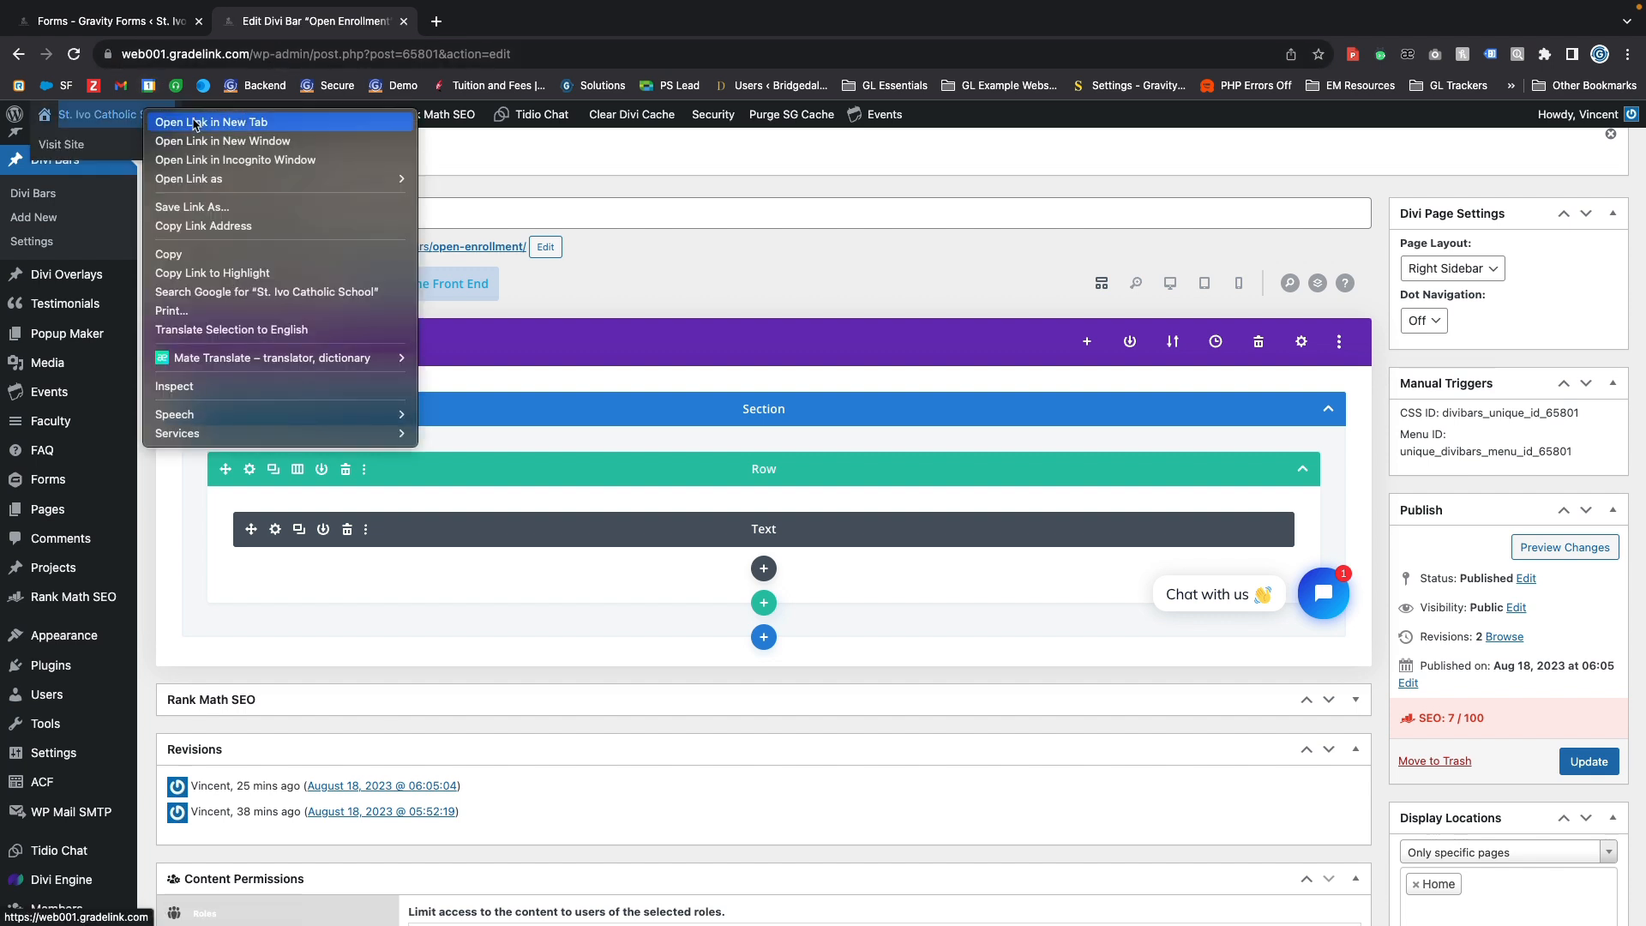
{"action": "left_click", "coordinate": [210, 121]}
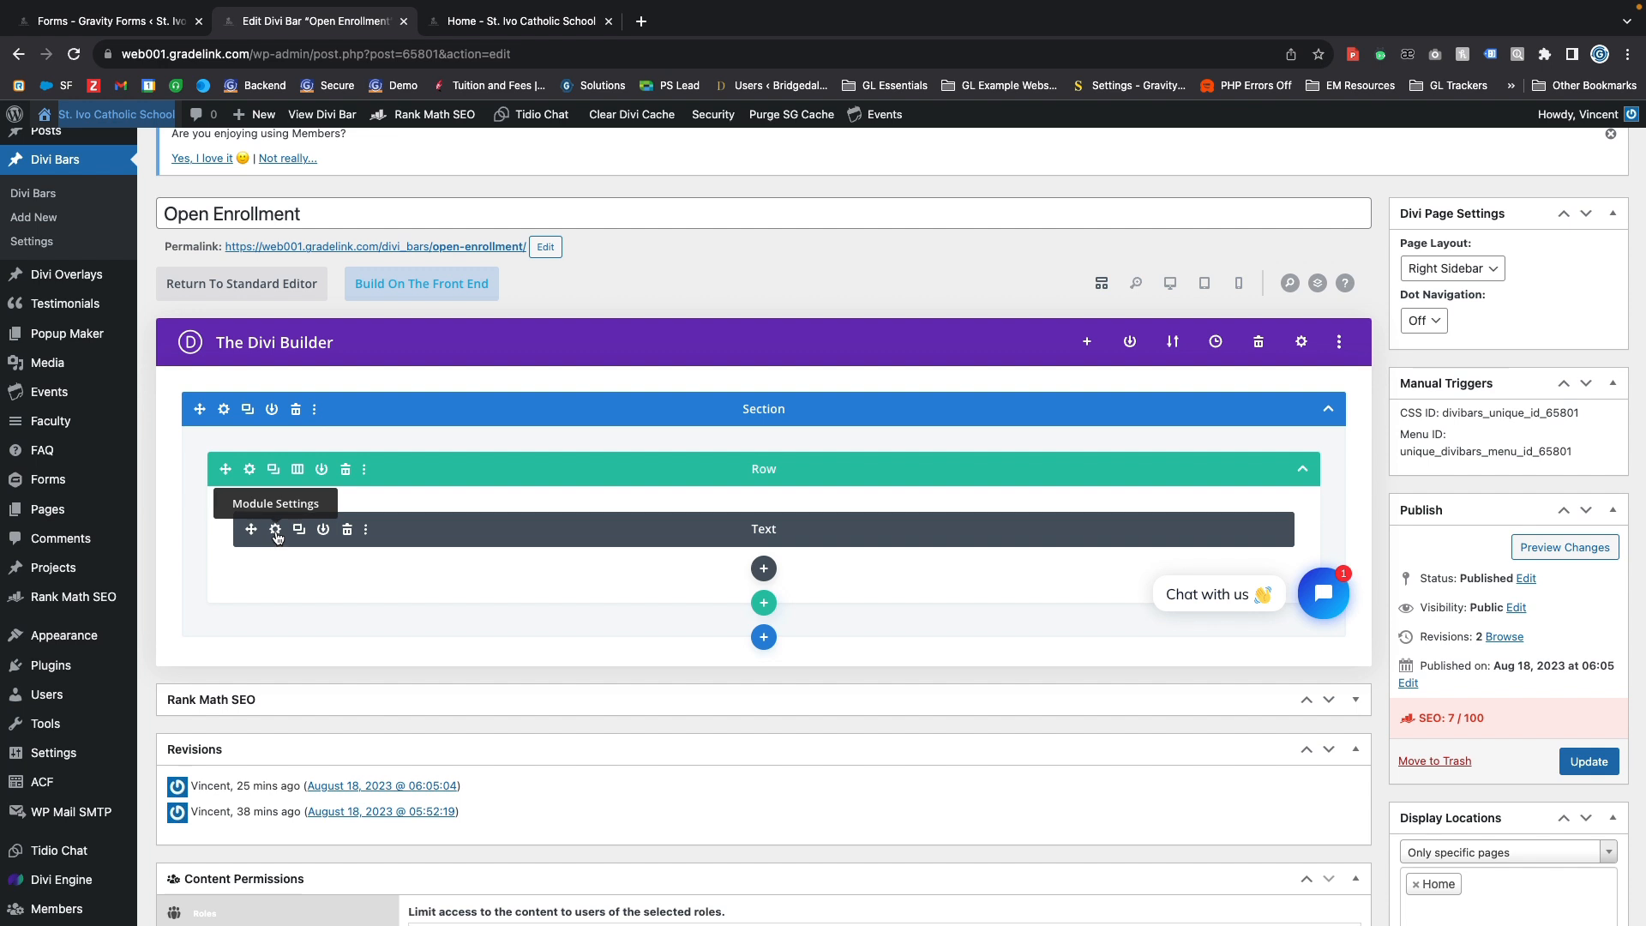
Step: Change the bar's text module to read "Enrollment is now open for 2024-2025 school year! Please click HERE to apply now." and save the module
{"action": "left_click", "coordinate": [276, 535]}
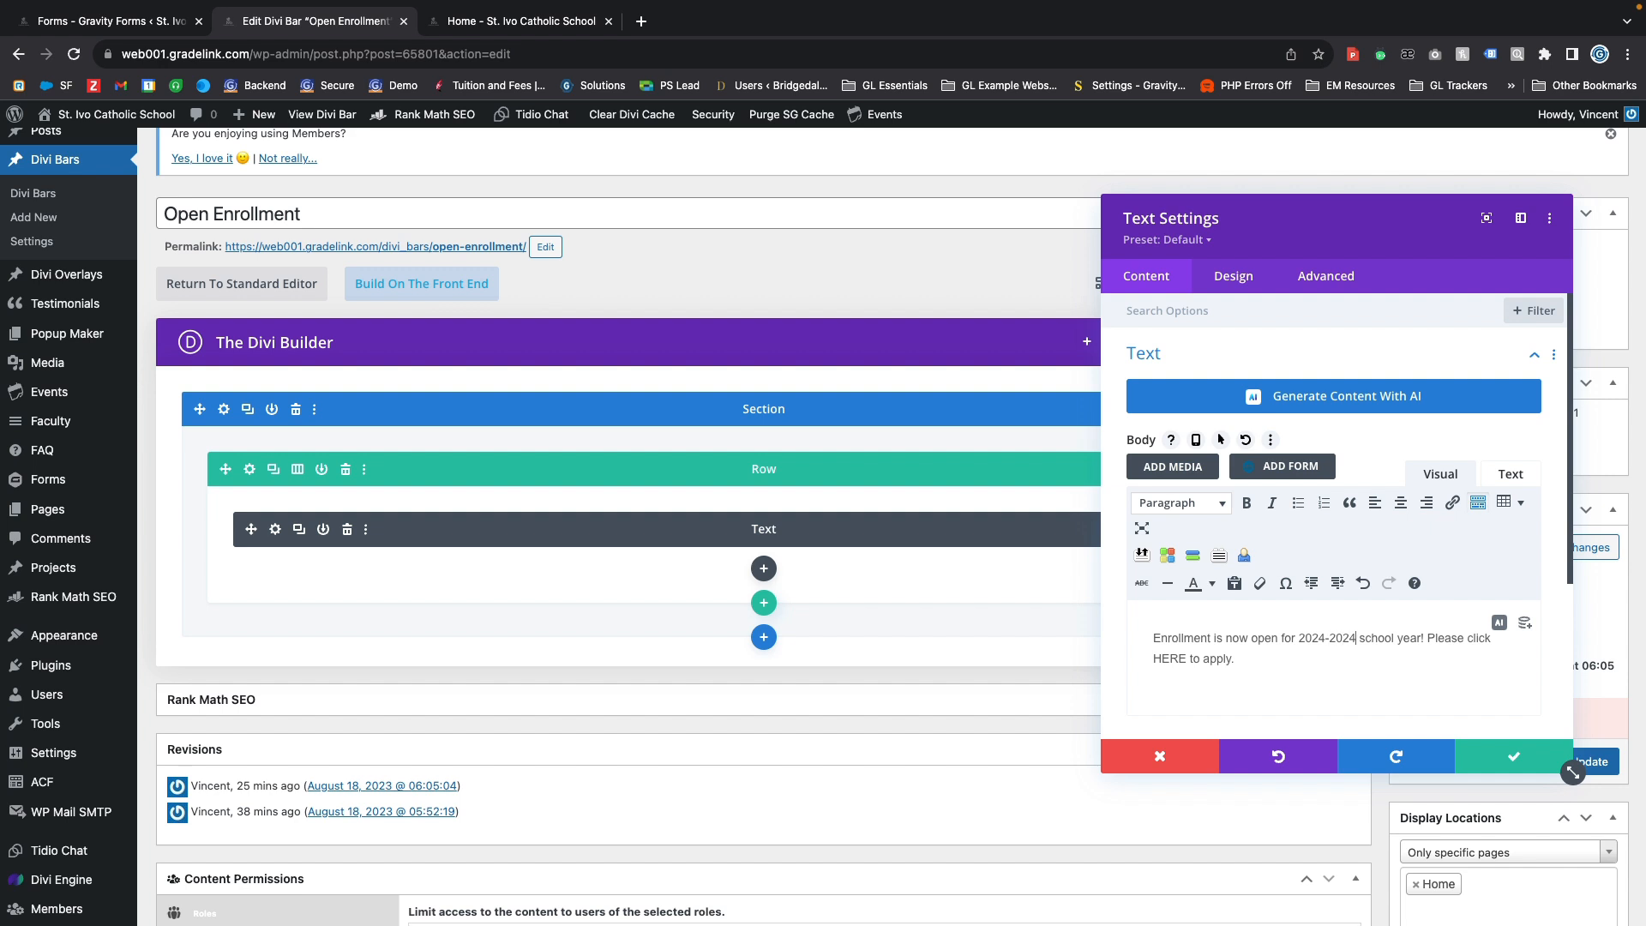
{"action": "key", "text": "BackSpace"}
{"action": "type", "text": "5"}
{"action": "triple_click", "coordinate": [1289, 656]}
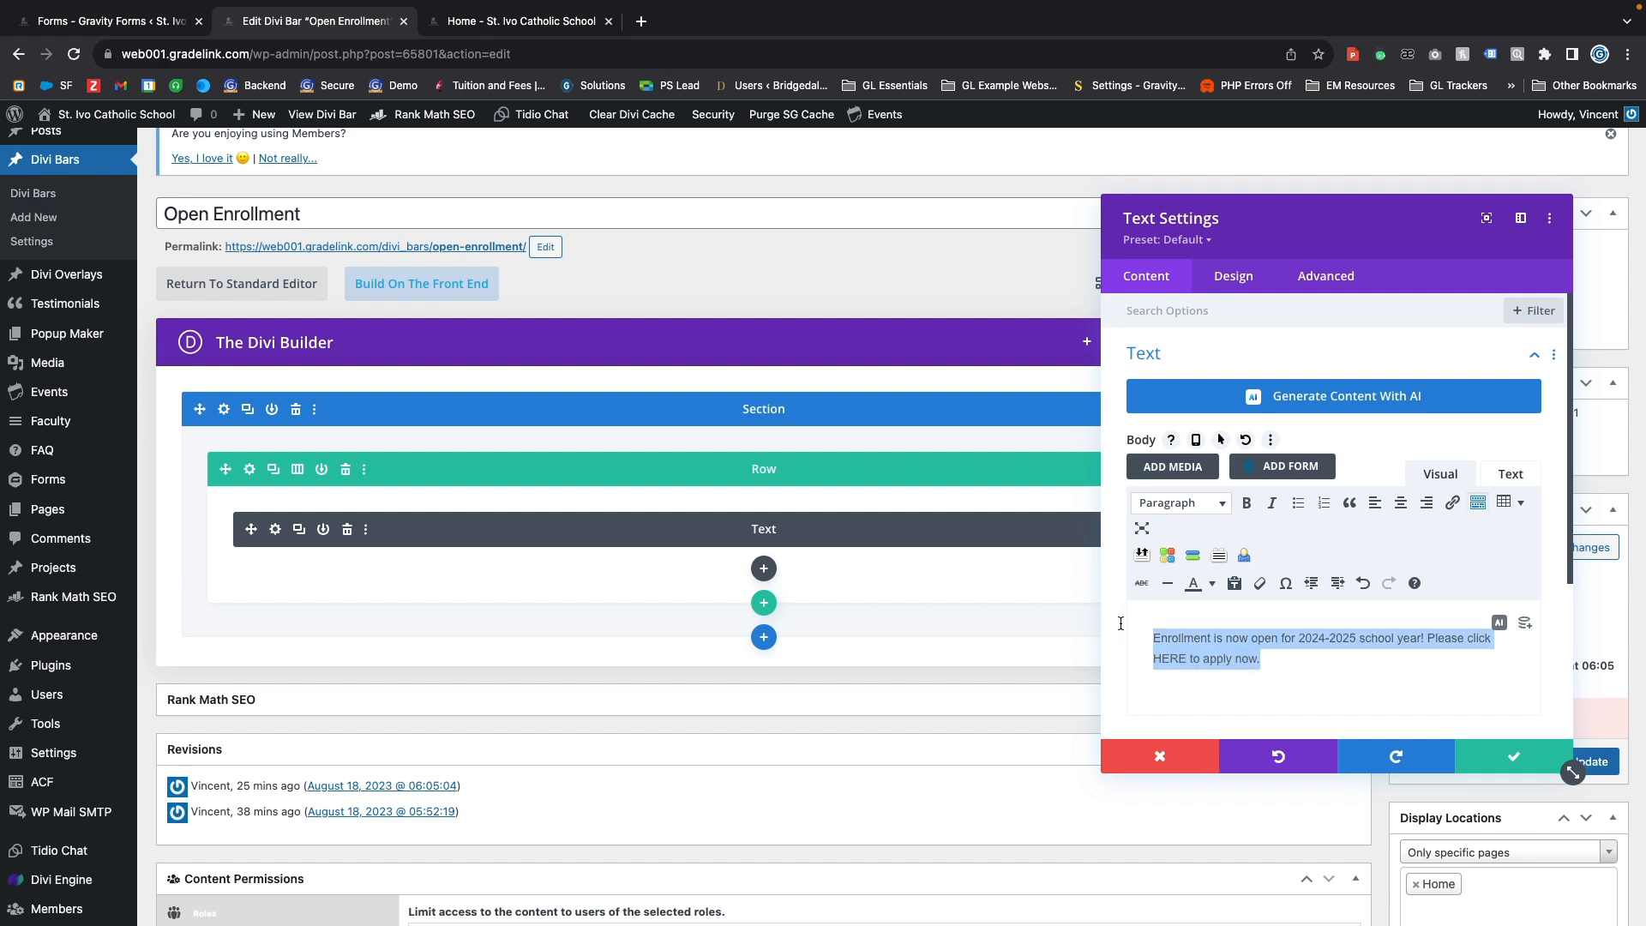
{"action": "left_click", "coordinate": [1386, 668]}
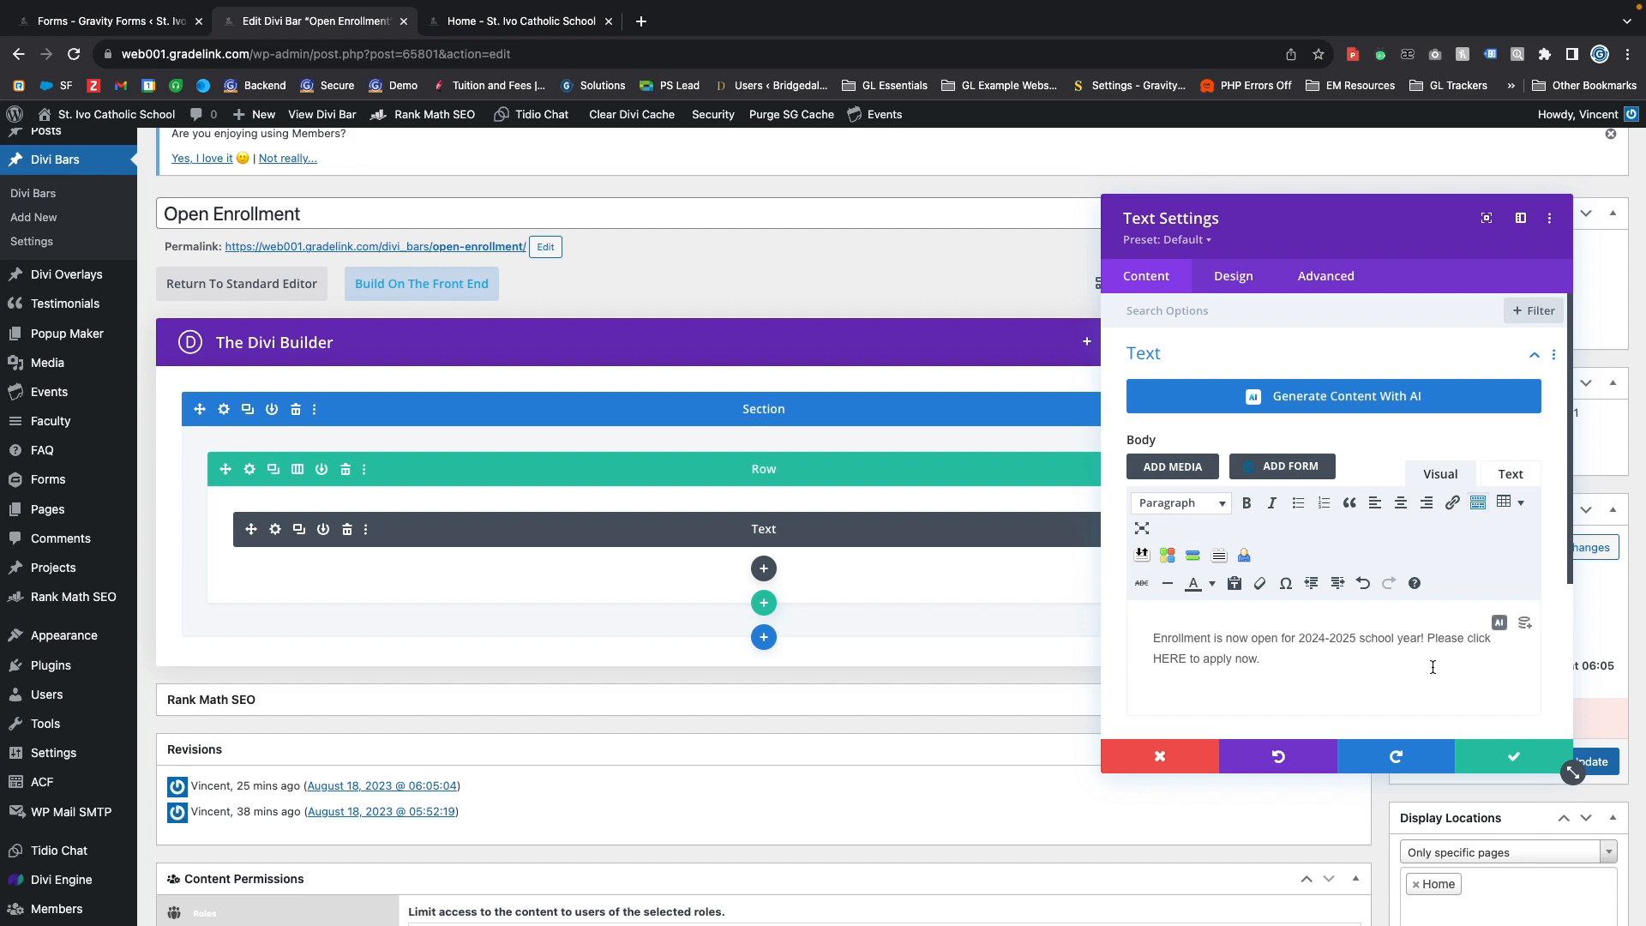
{"action": "left_click", "coordinate": [1508, 756]}
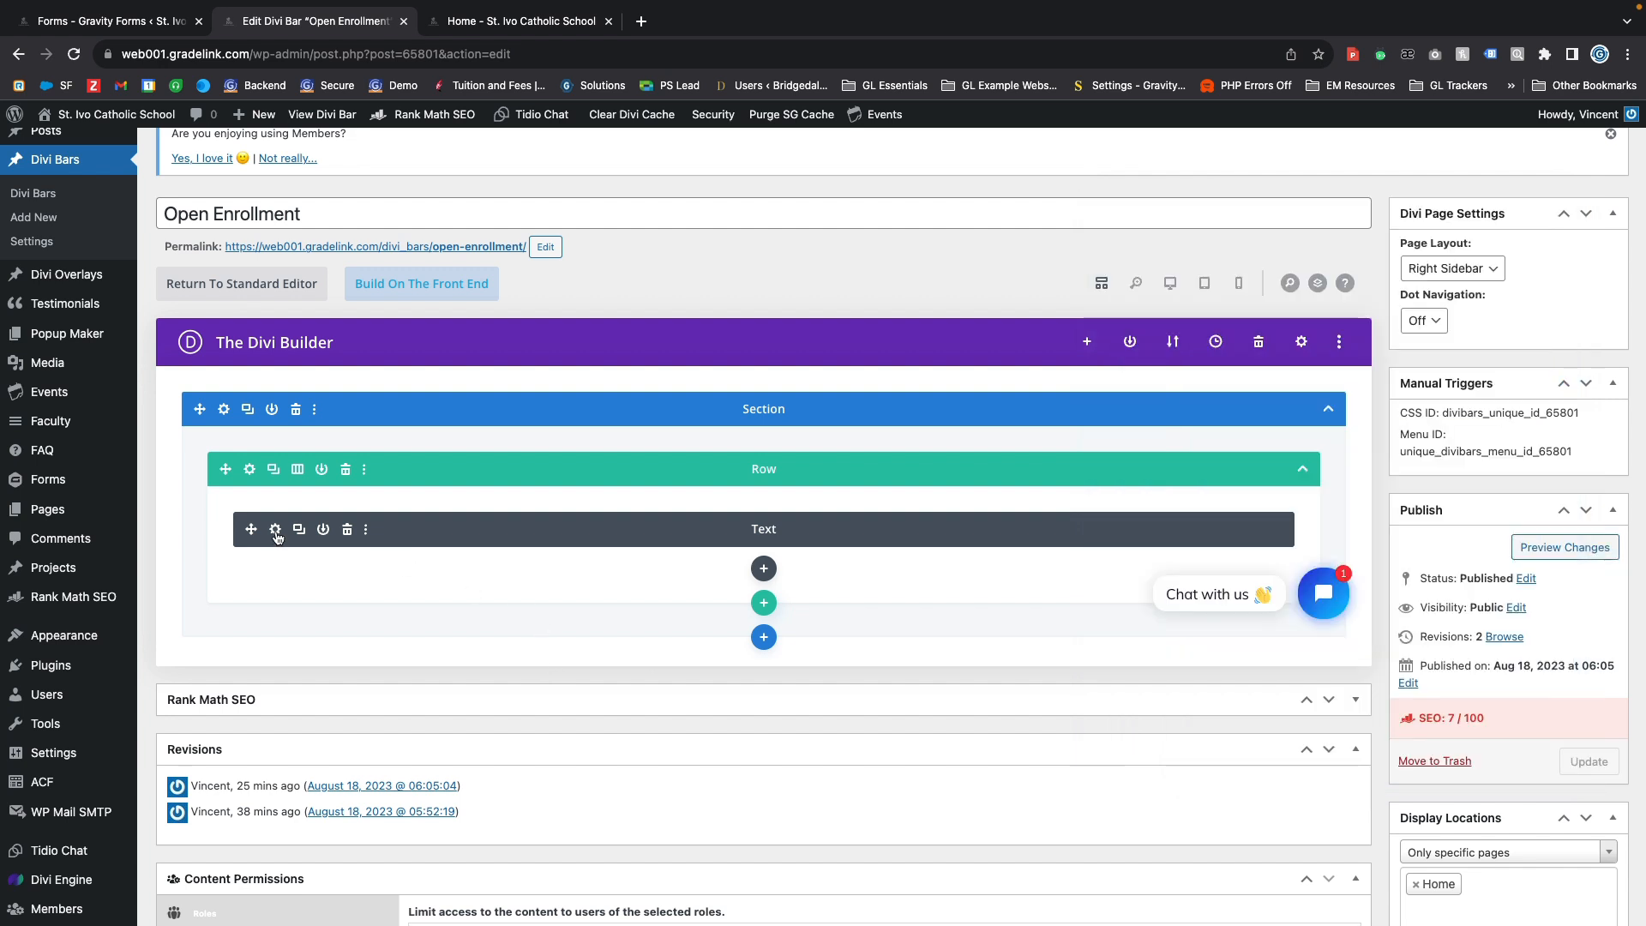
Step: Set the text module's font weight to Bold, leaving the font at Default and underline off
{"action": "left_click", "coordinate": [275, 530]}
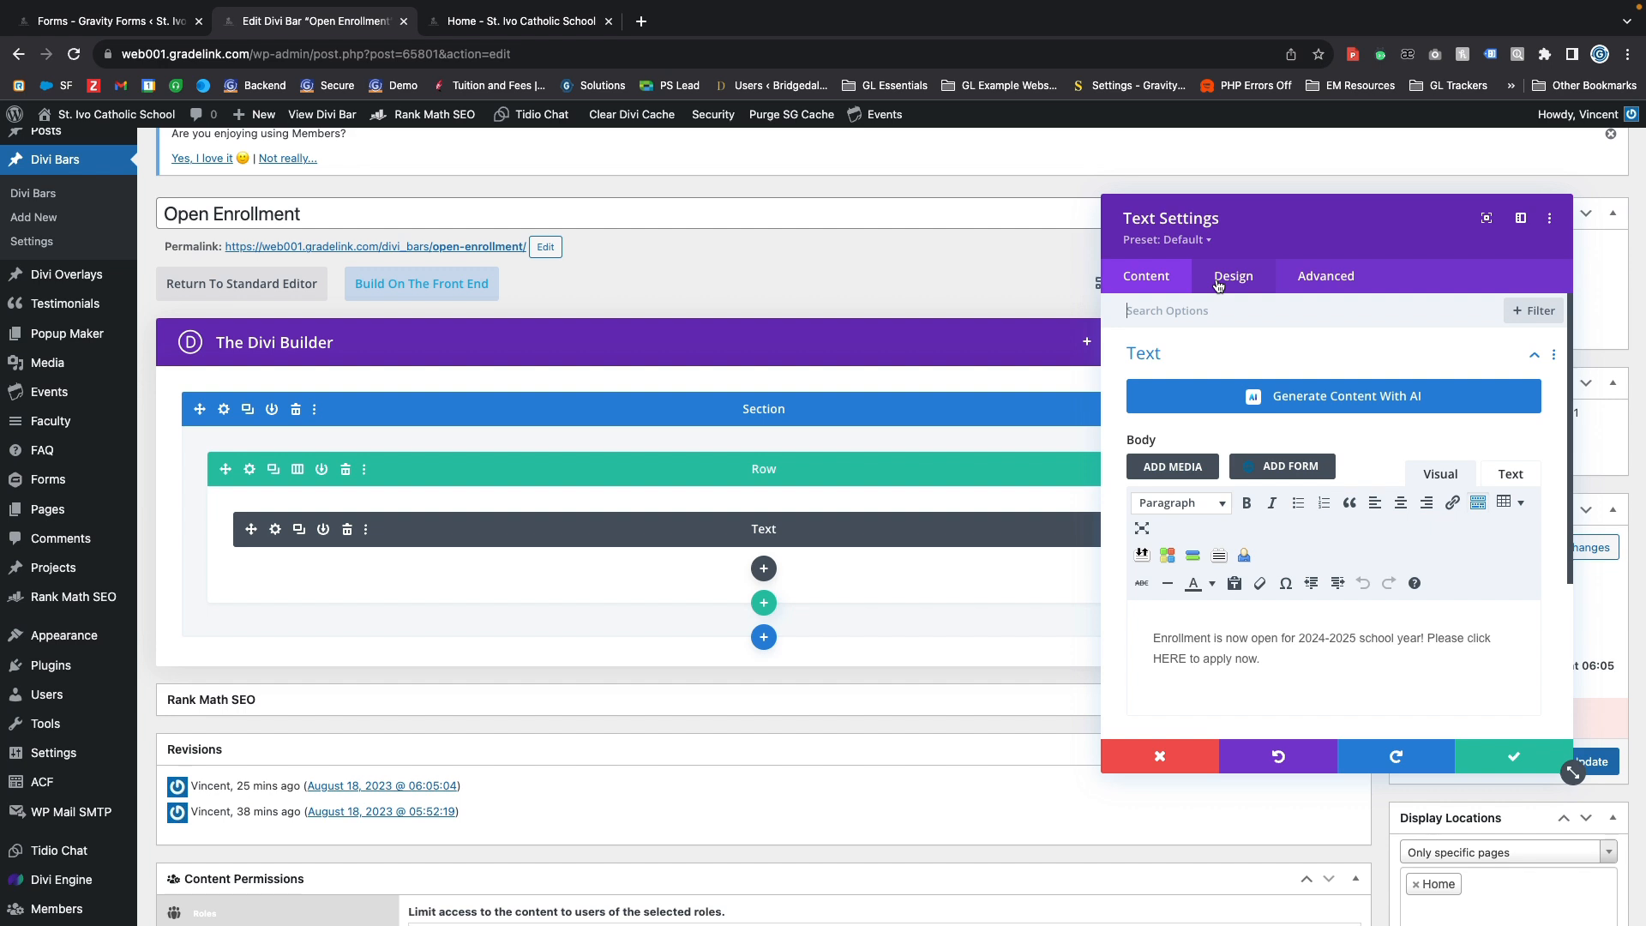
{"action": "scroll", "coordinate": [1219, 286], "scroll_direction": "up", "scroll_amount": 1}
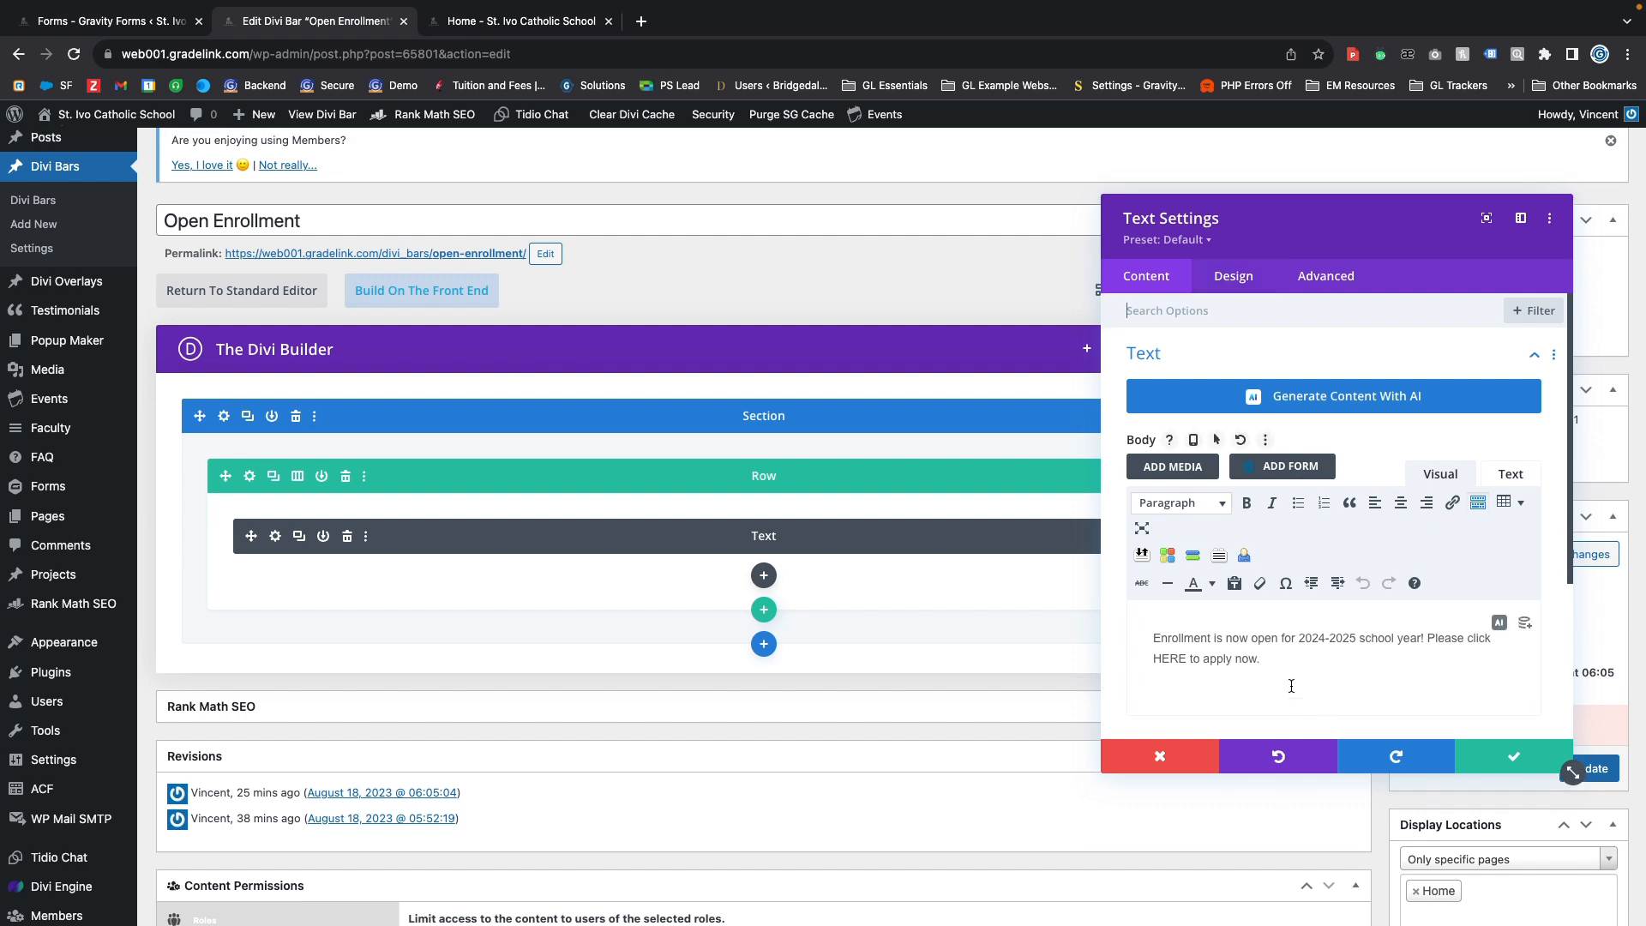
{"action": "left_click_drag", "start_coordinate": [1279, 660], "coordinate": [1151, 636]}
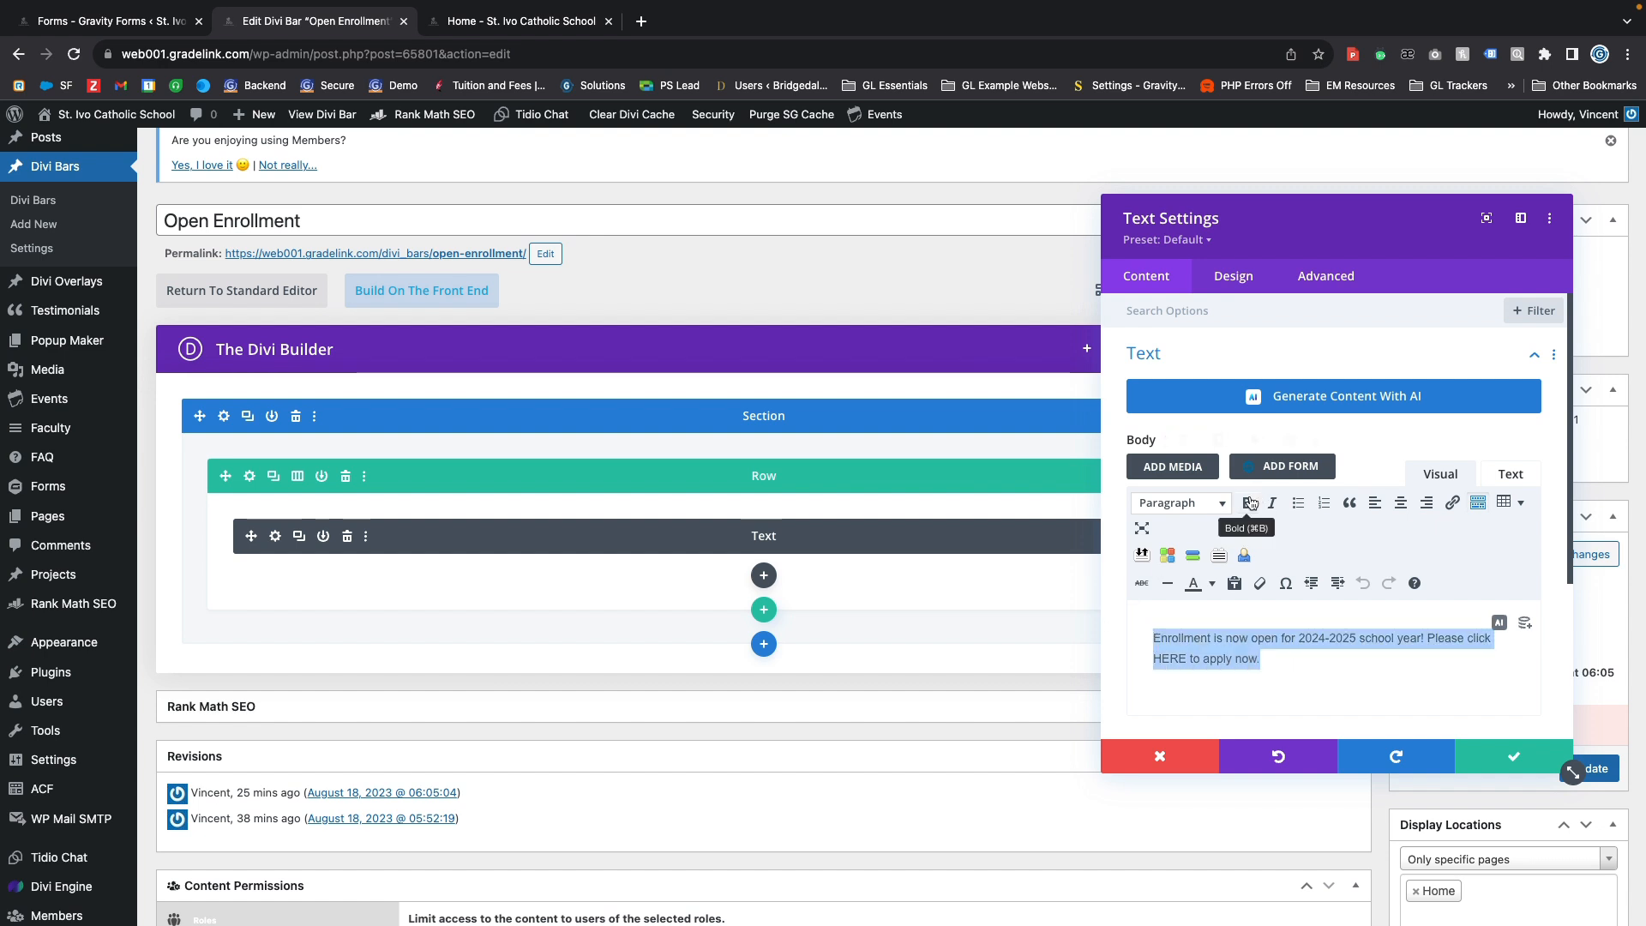
{"action": "left_click", "coordinate": [1227, 286]}
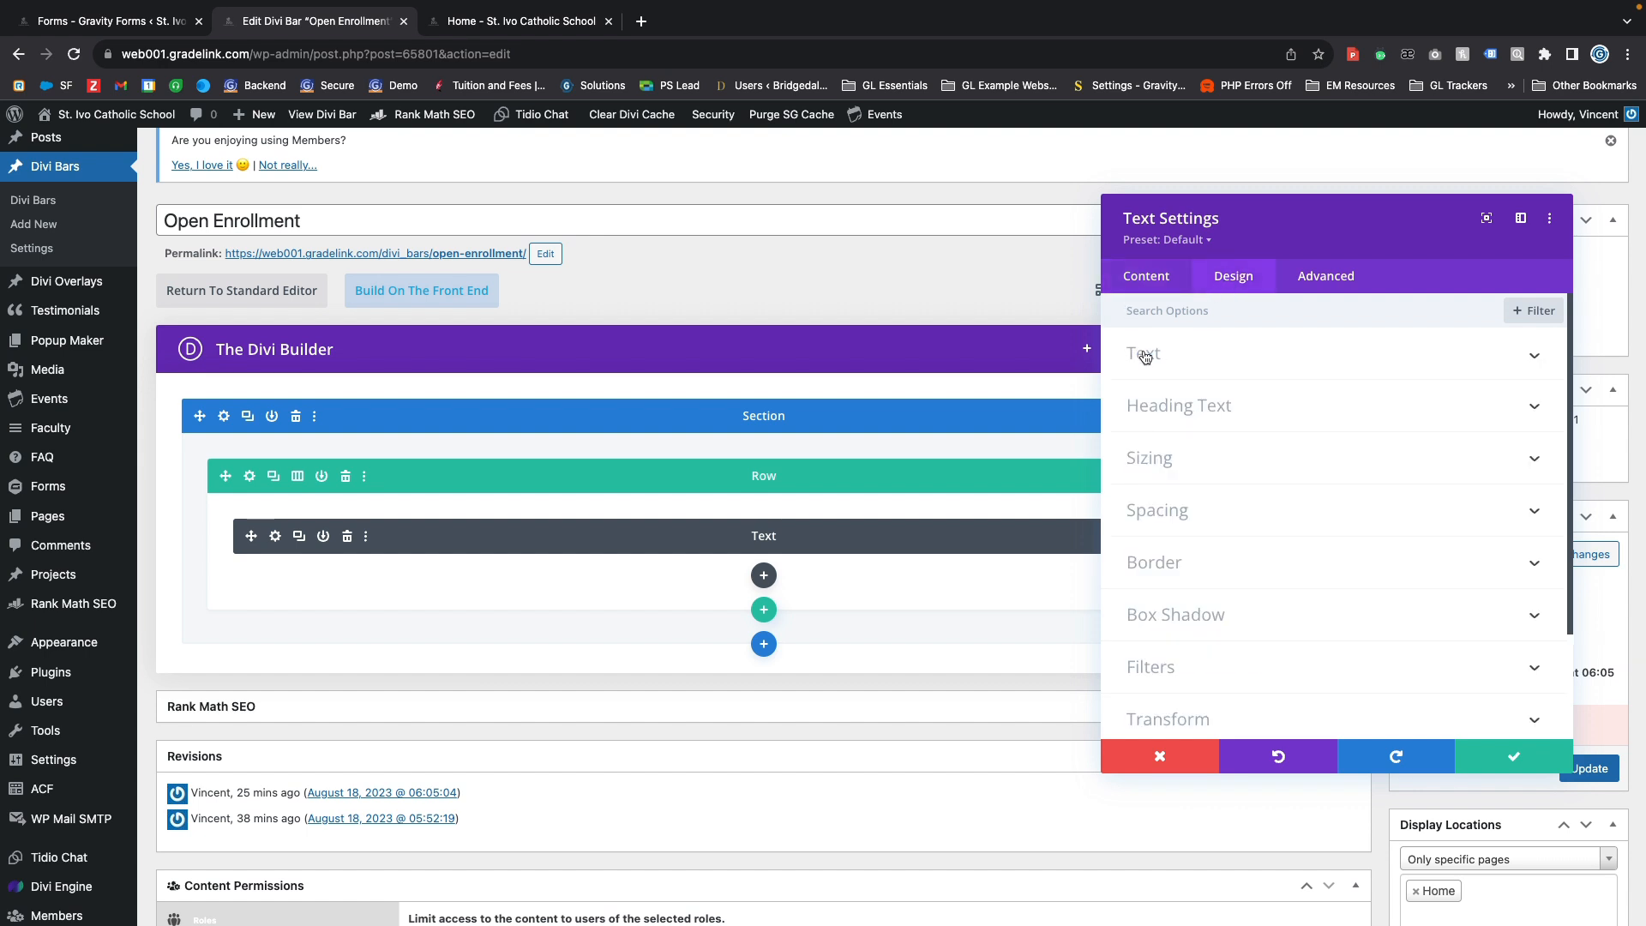
{"action": "left_click", "coordinate": [1145, 357]}
{"action": "scroll", "coordinate": [1306, 547], "scroll_direction": "down", "scroll_amount": 1}
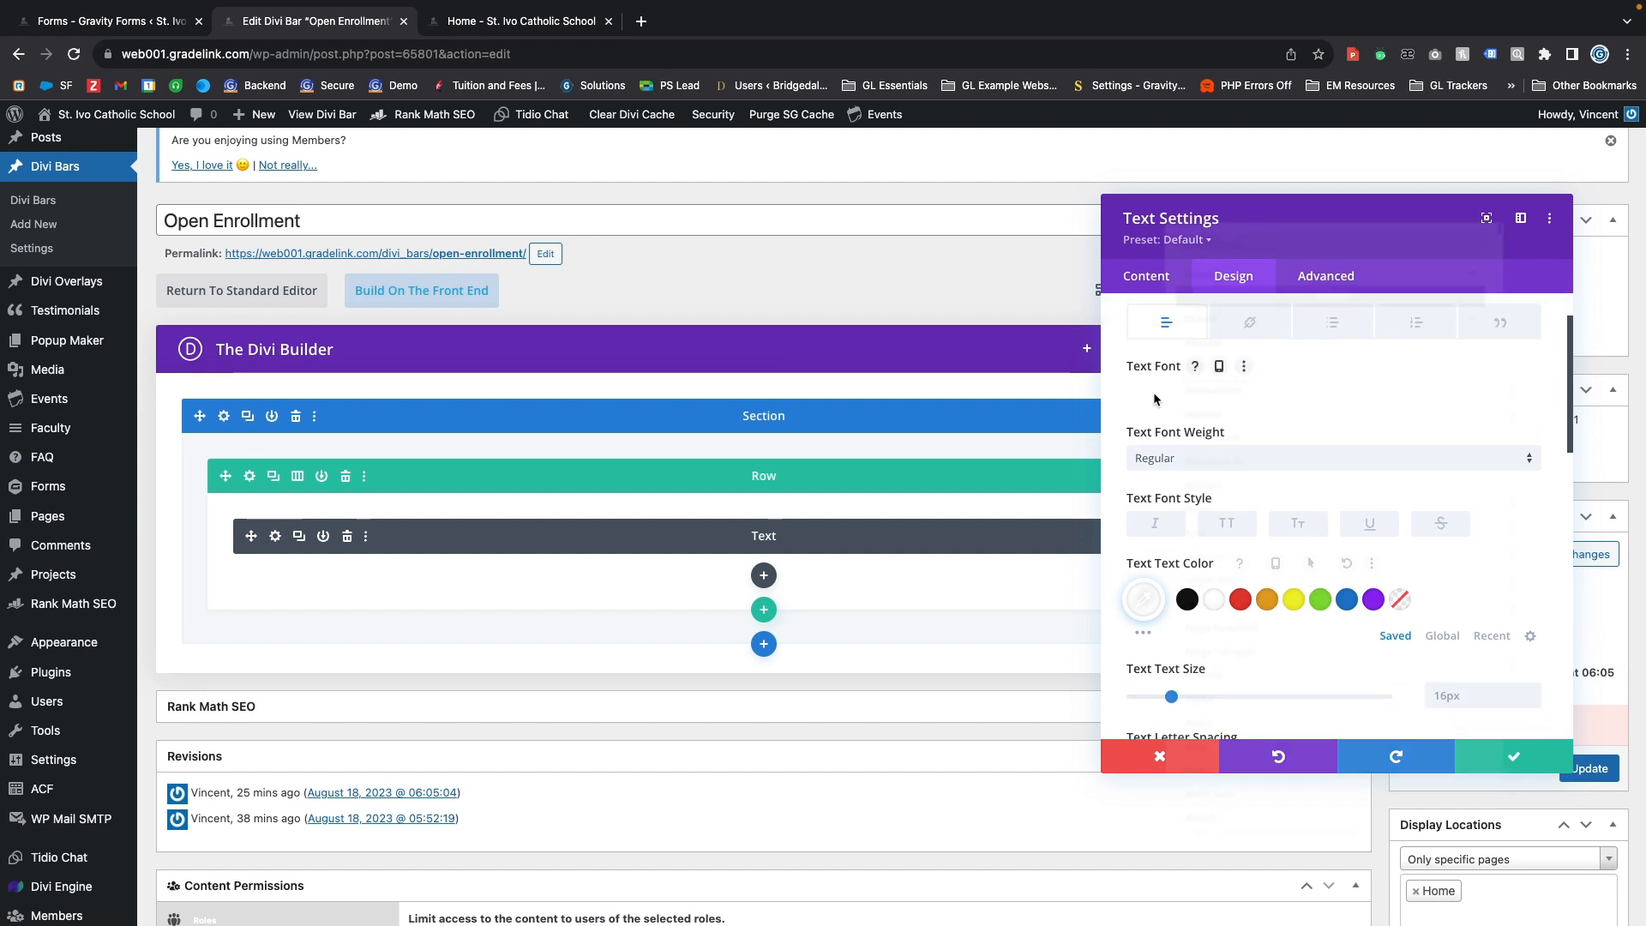
{"action": "left_click", "coordinate": [1217, 346]}
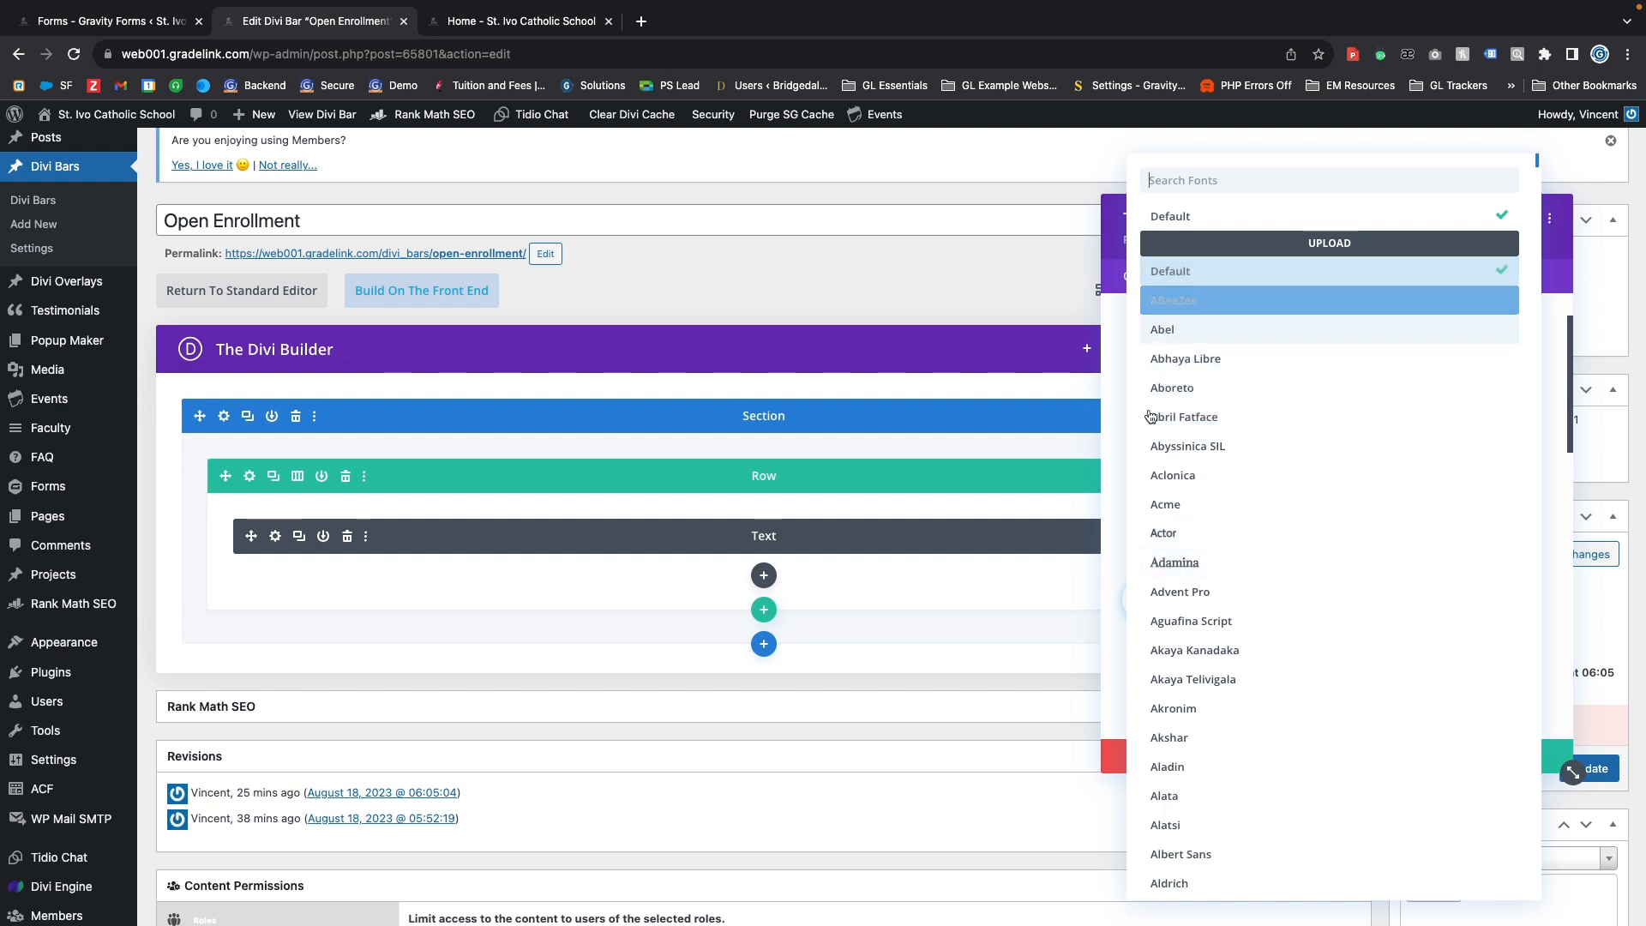
{"action": "left_click", "coordinate": [1119, 415]}
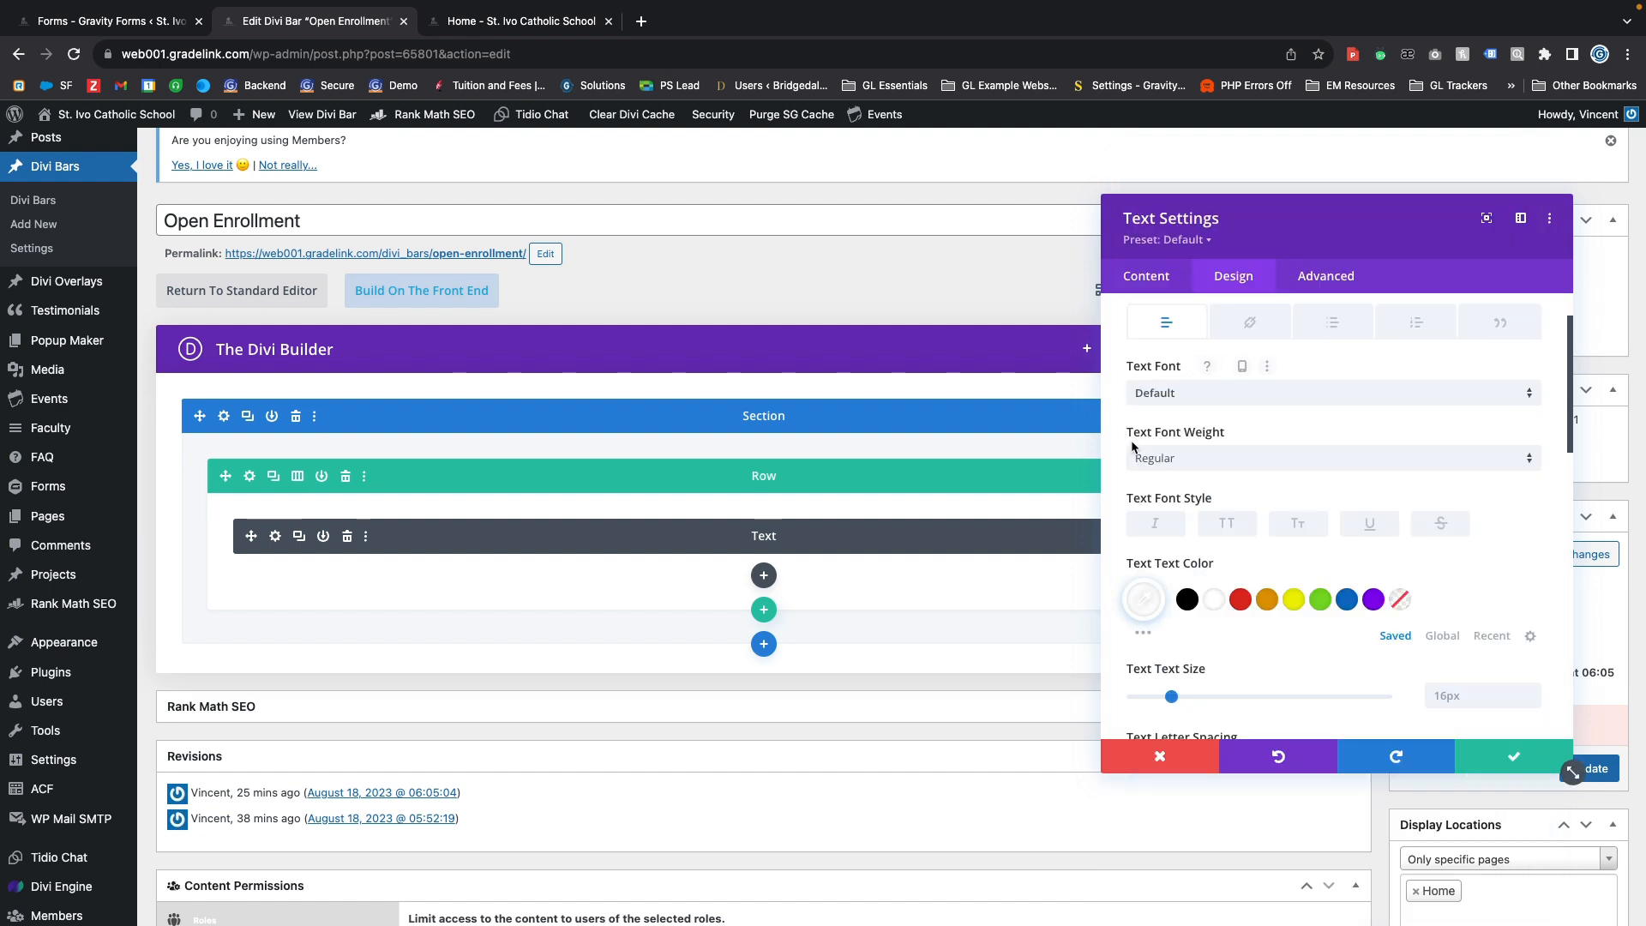
{"action": "left_click", "coordinate": [1178, 456]}
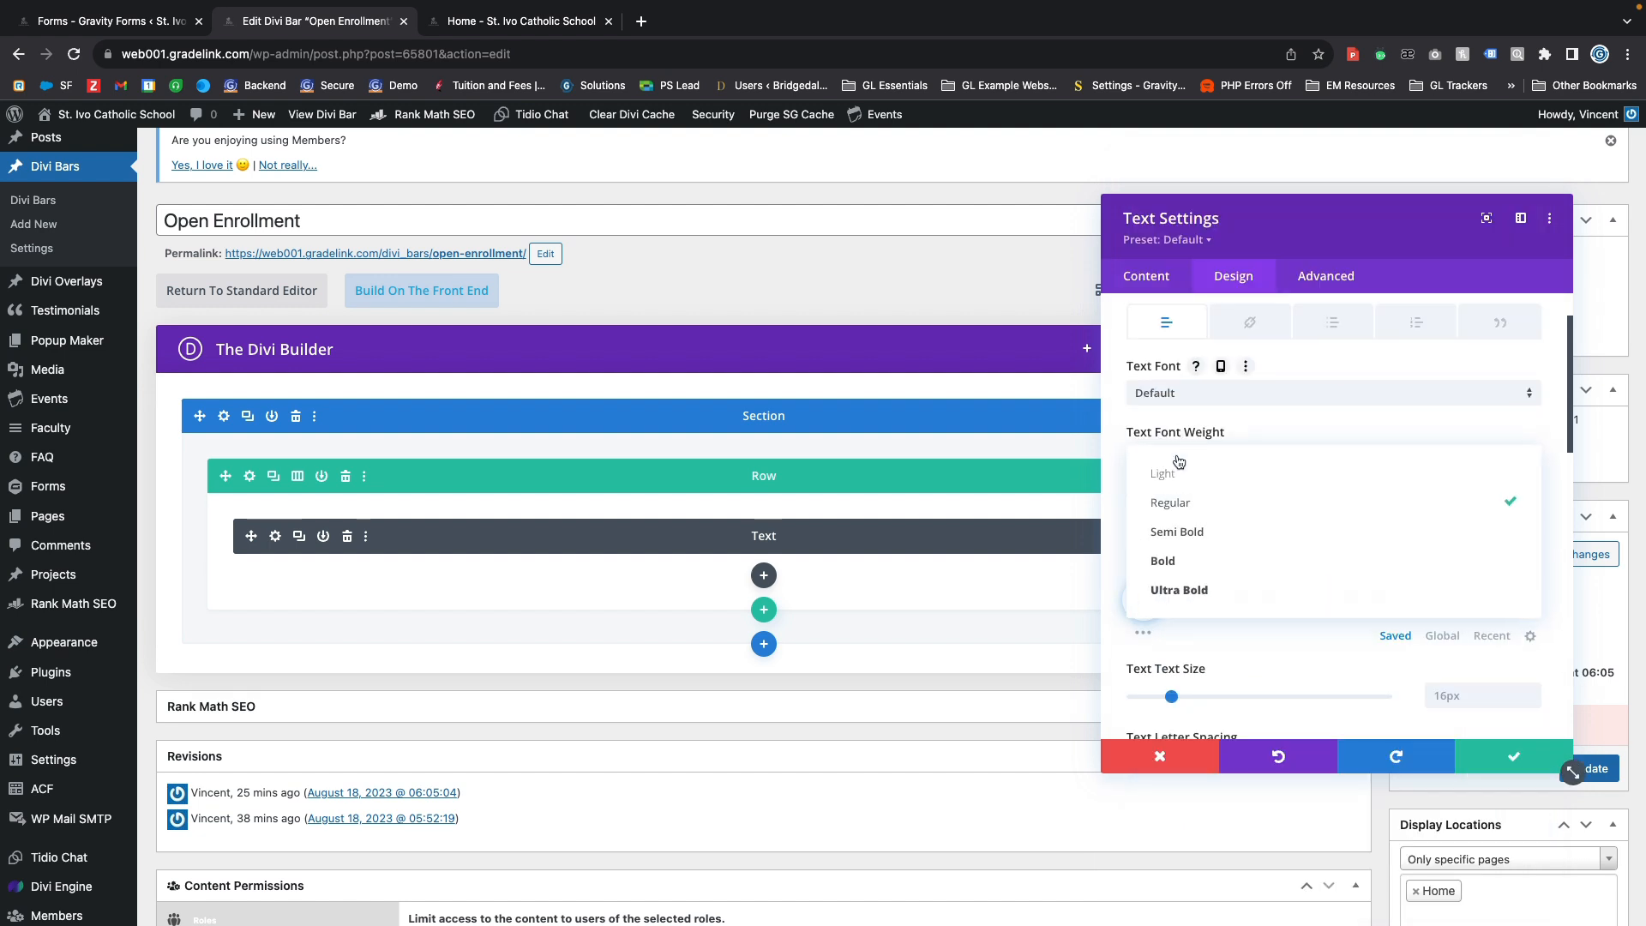
{"action": "left_click", "coordinate": [1181, 564]}
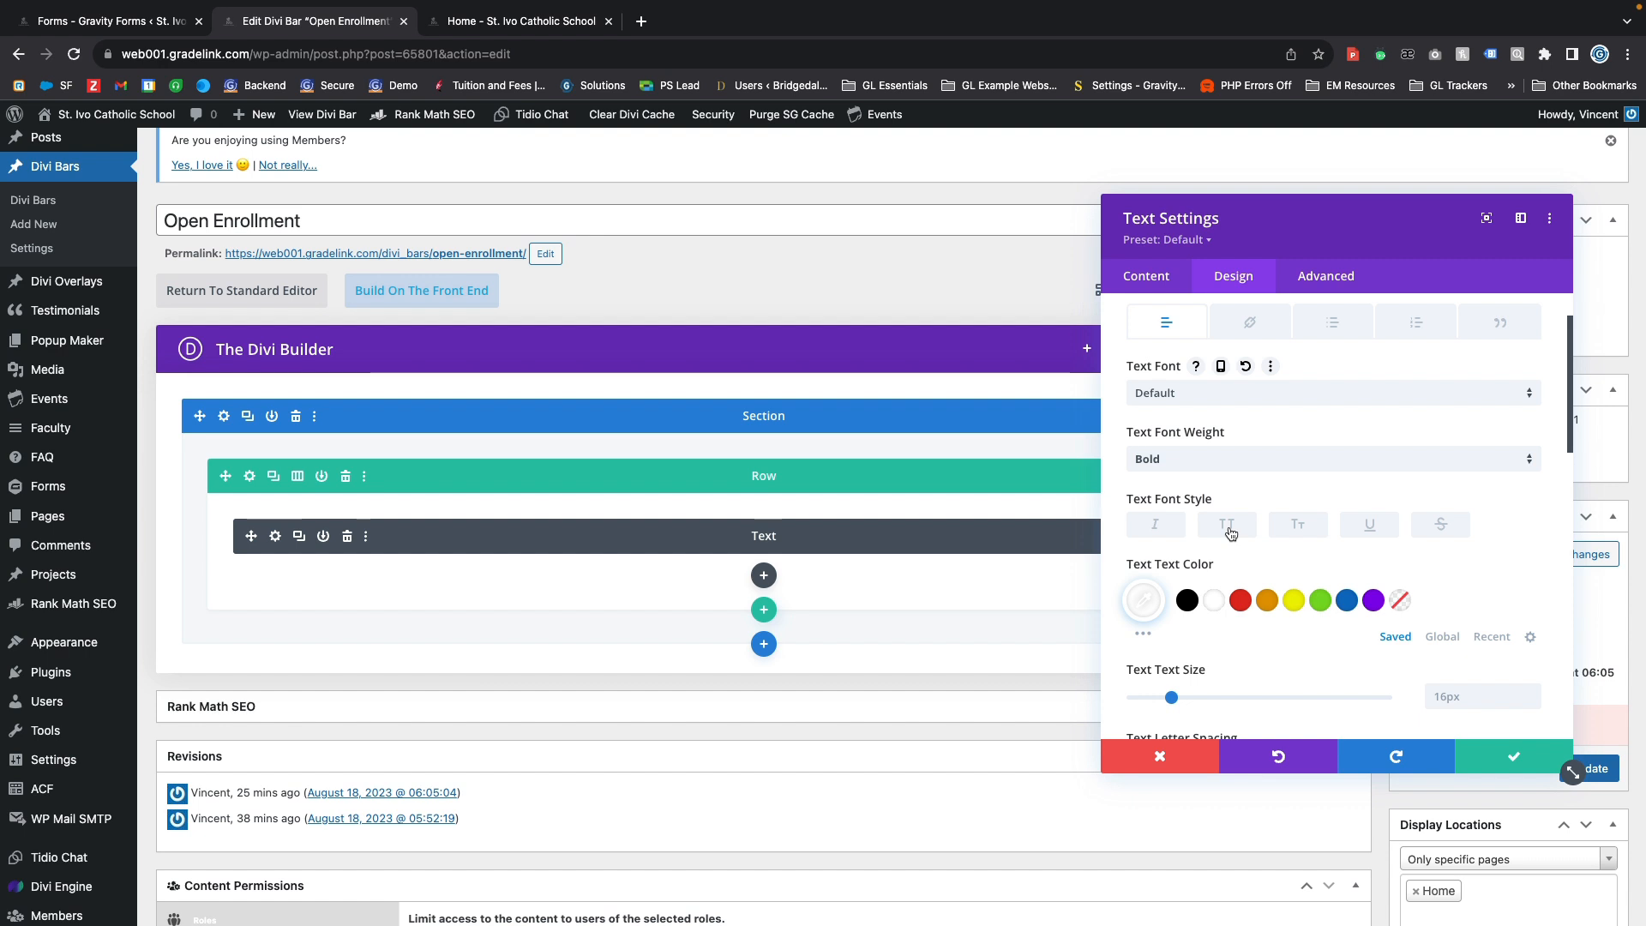
{"action": "left_click", "coordinate": [1373, 530]}
{"action": "left_click", "coordinate": [1374, 531]}
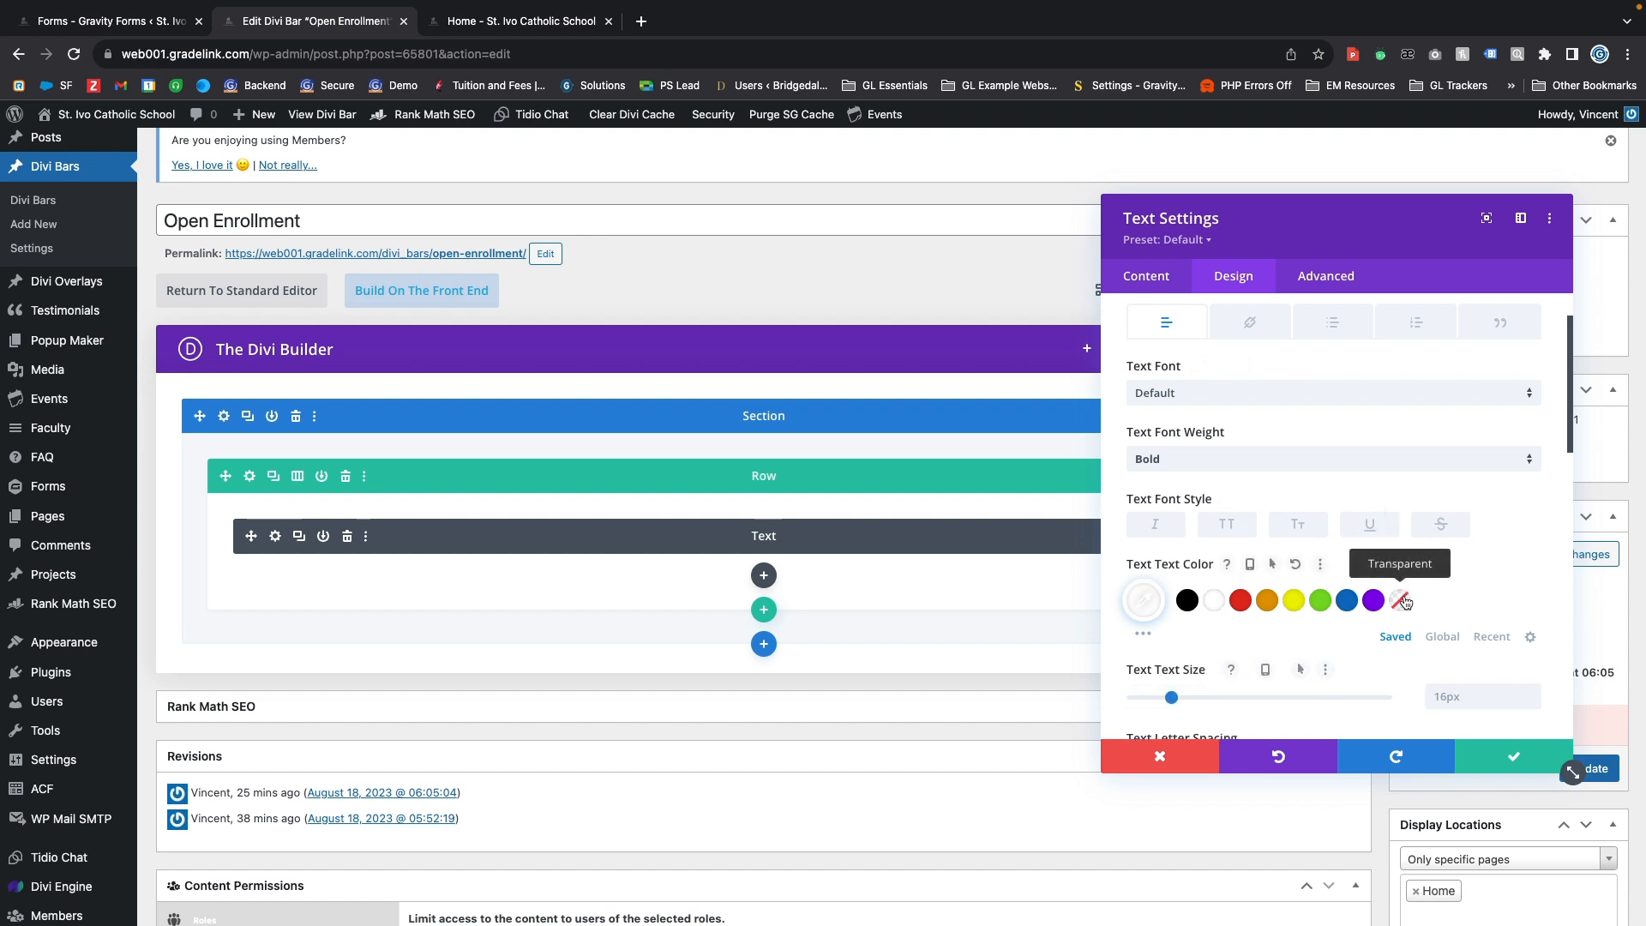
Step: Set the text module's text size to 17px and save its settings
{"action": "scroll", "coordinate": [1217, 557], "scroll_direction": "down", "scroll_amount": 3}
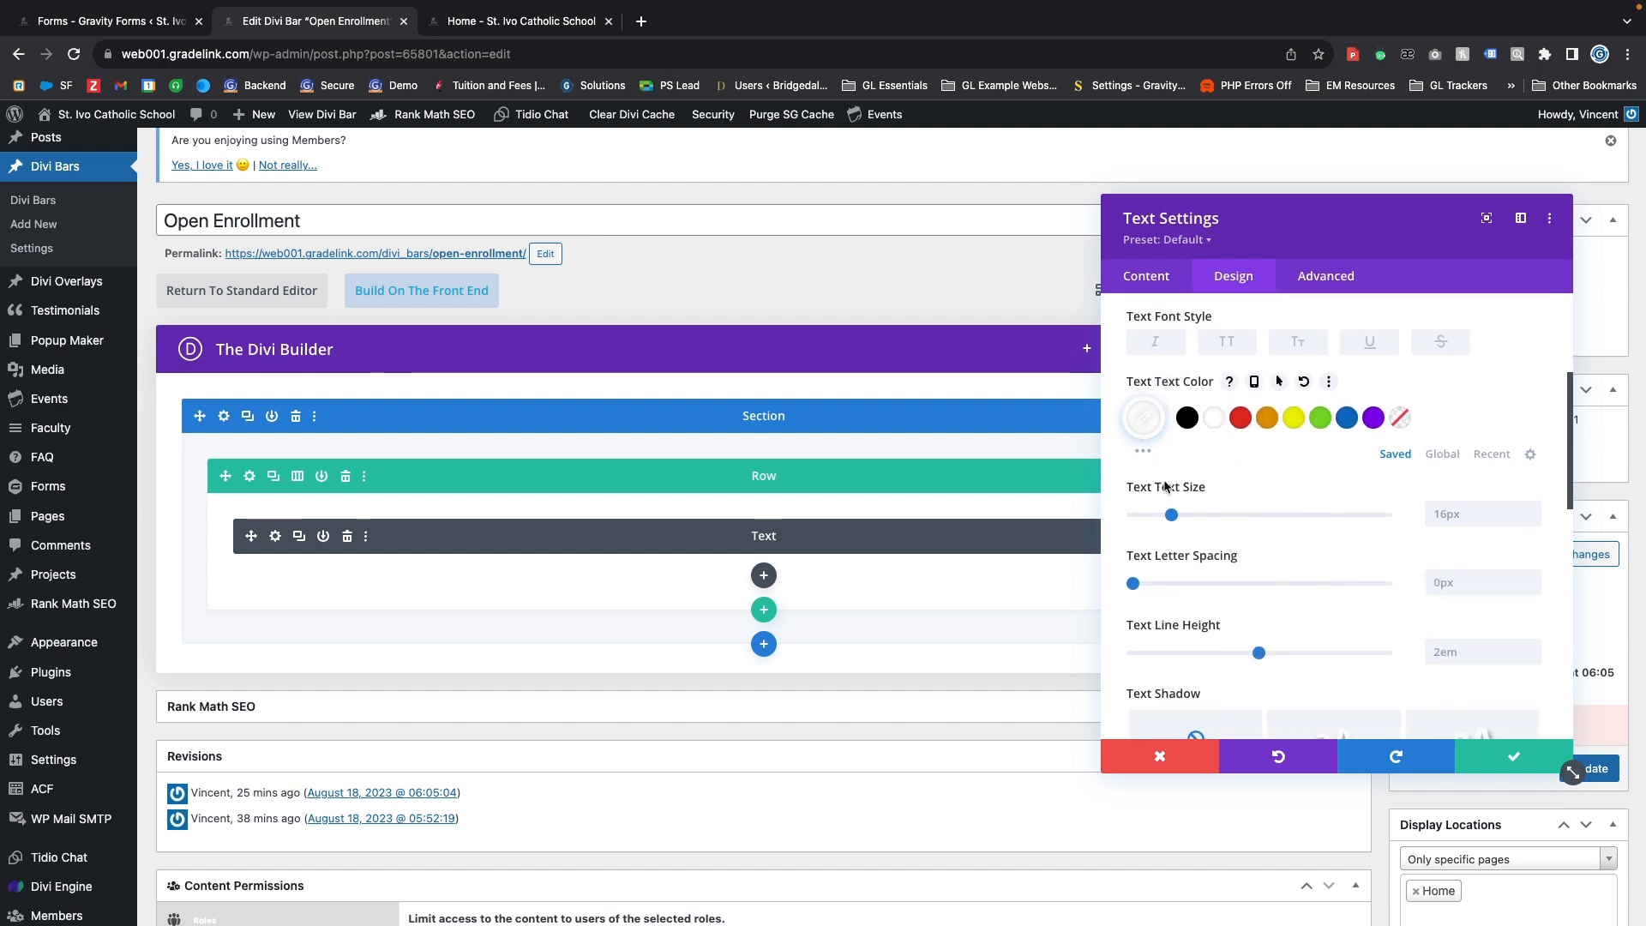
{"action": "left_click_drag", "start_coordinate": [1172, 518], "coordinate": [1177, 519]}
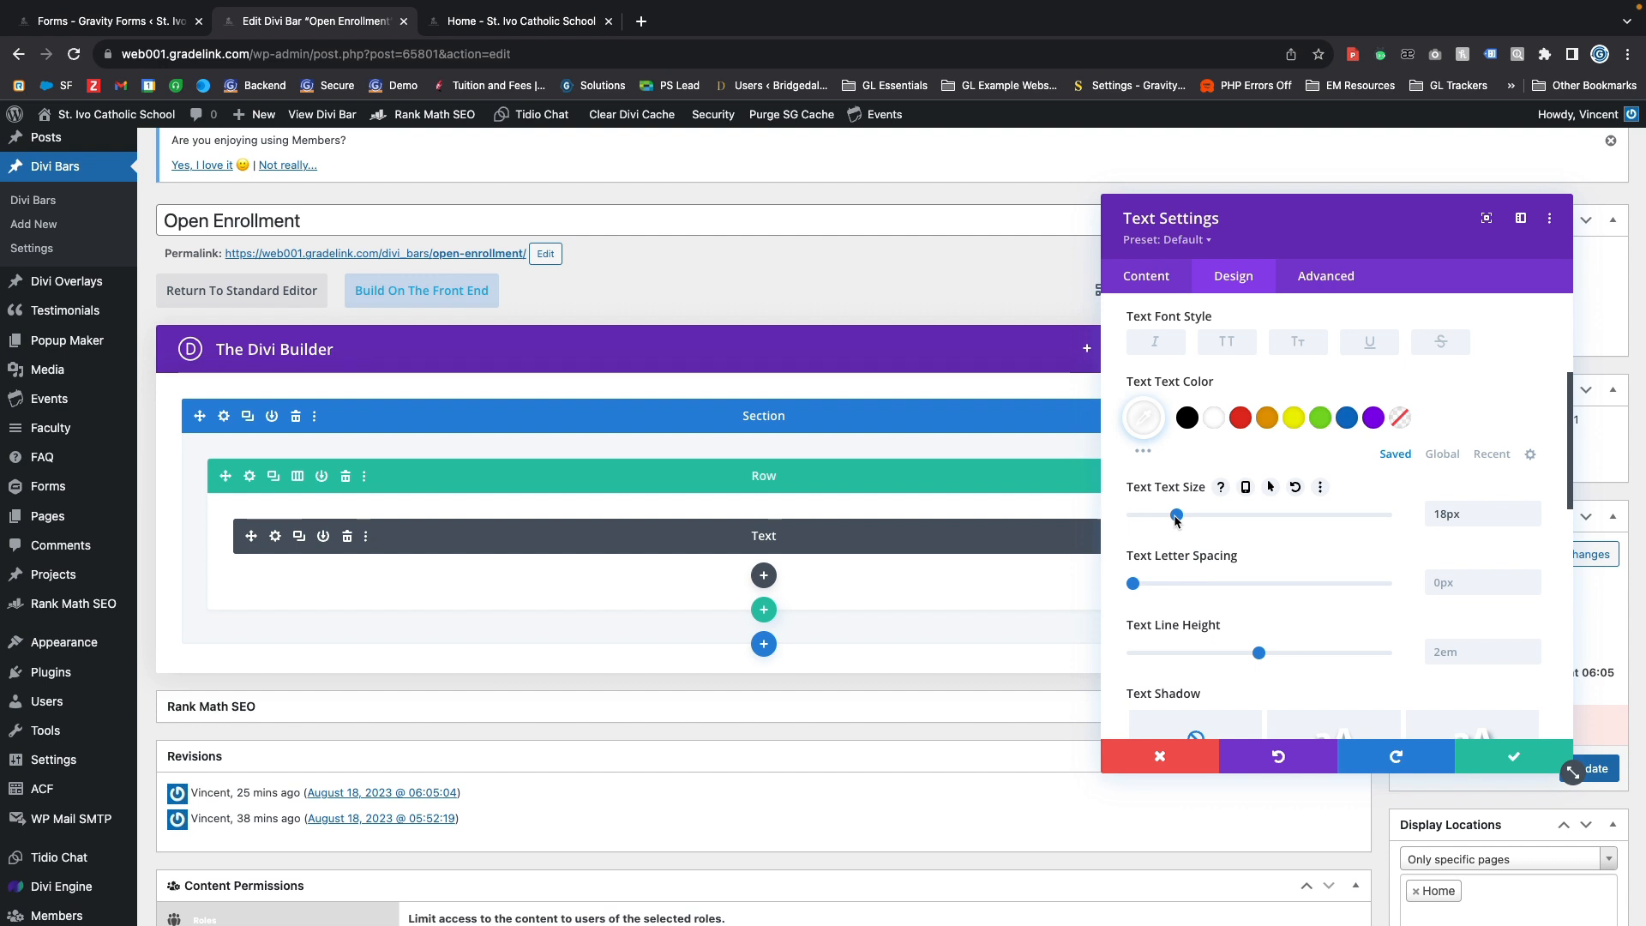
{"action": "left_click_drag", "start_coordinate": [1174, 517], "coordinate": [1173, 517]}
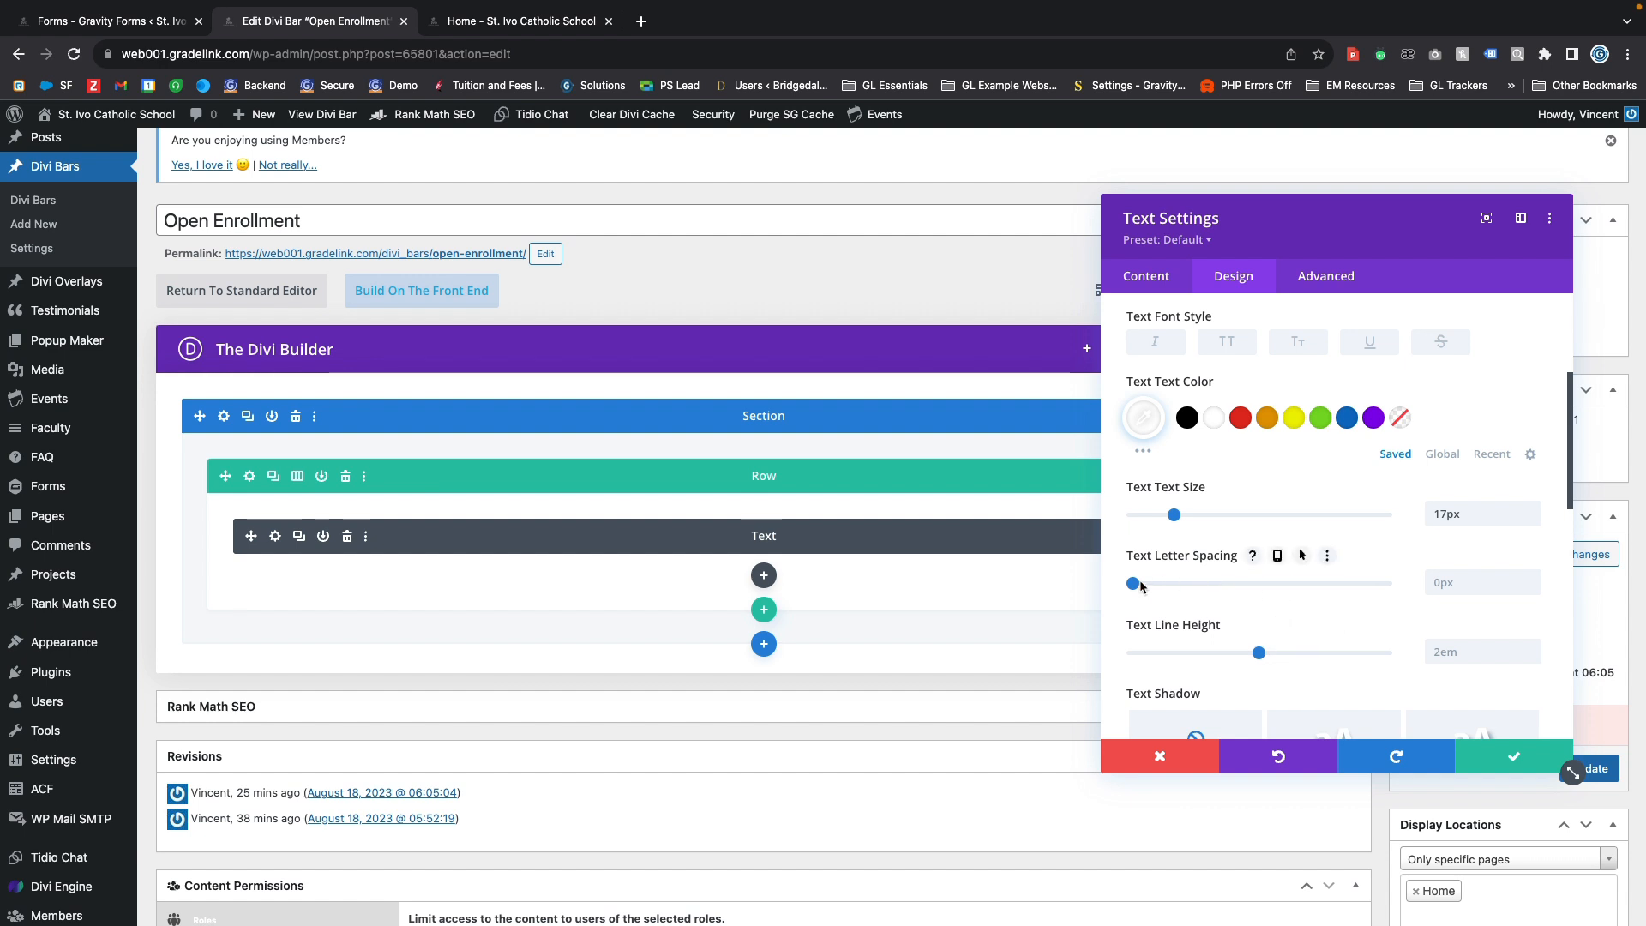
{"action": "left_click_drag", "start_coordinate": [1133, 584], "coordinate": [1132, 584]}
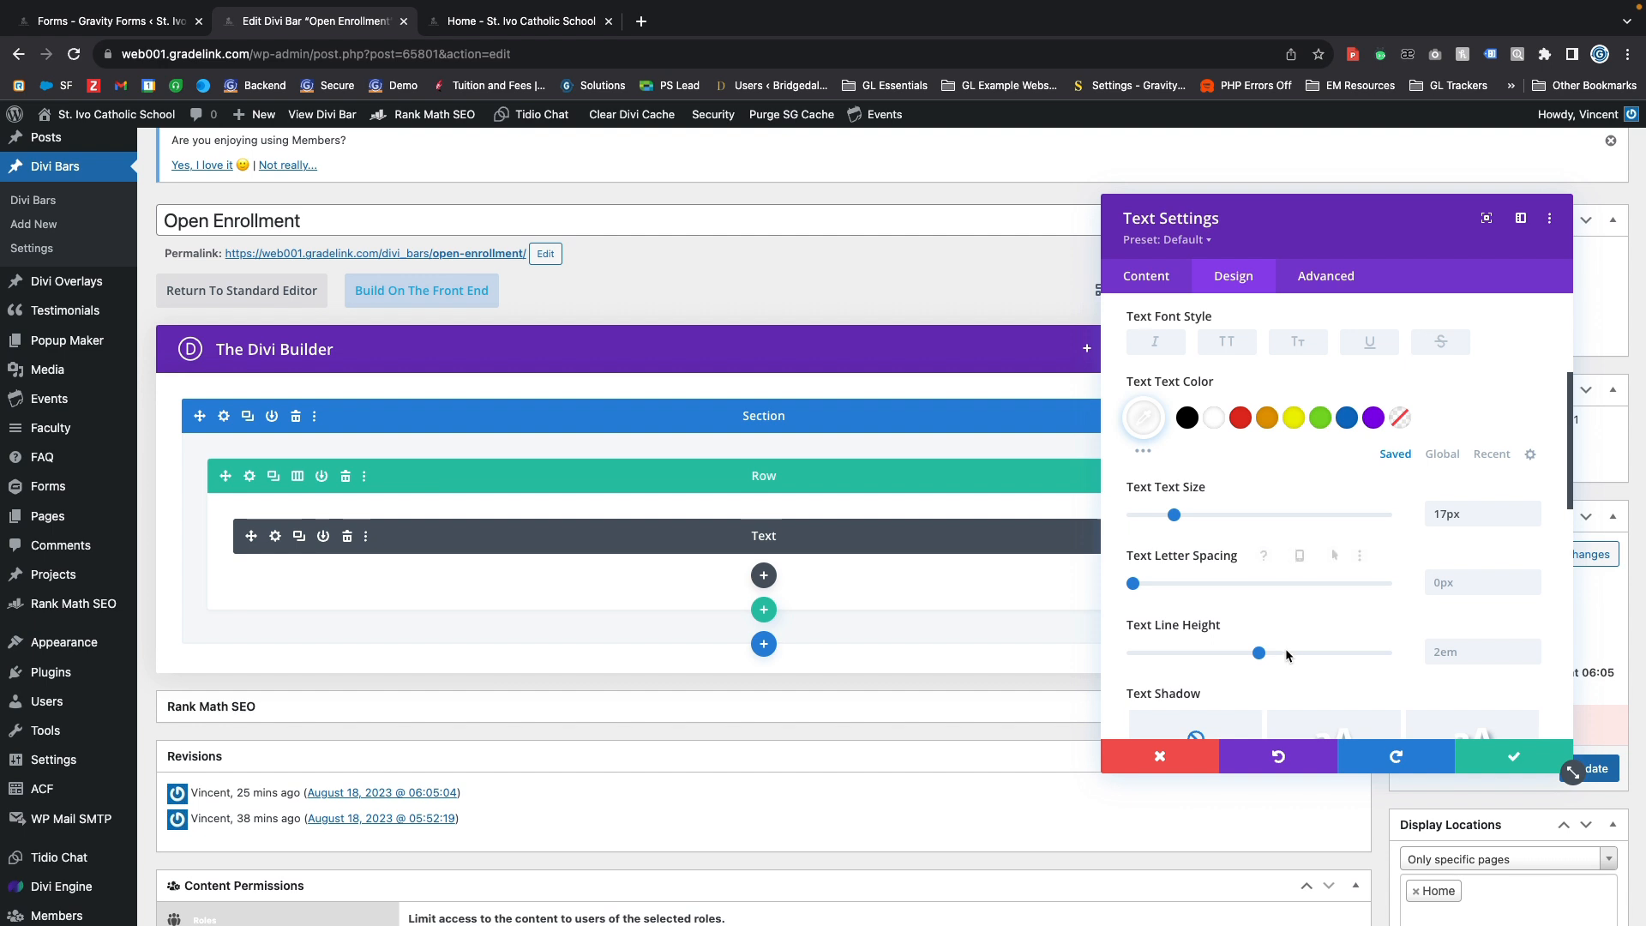
{"action": "scroll", "coordinate": [1277, 652], "scroll_direction": "down", "scroll_amount": 5}
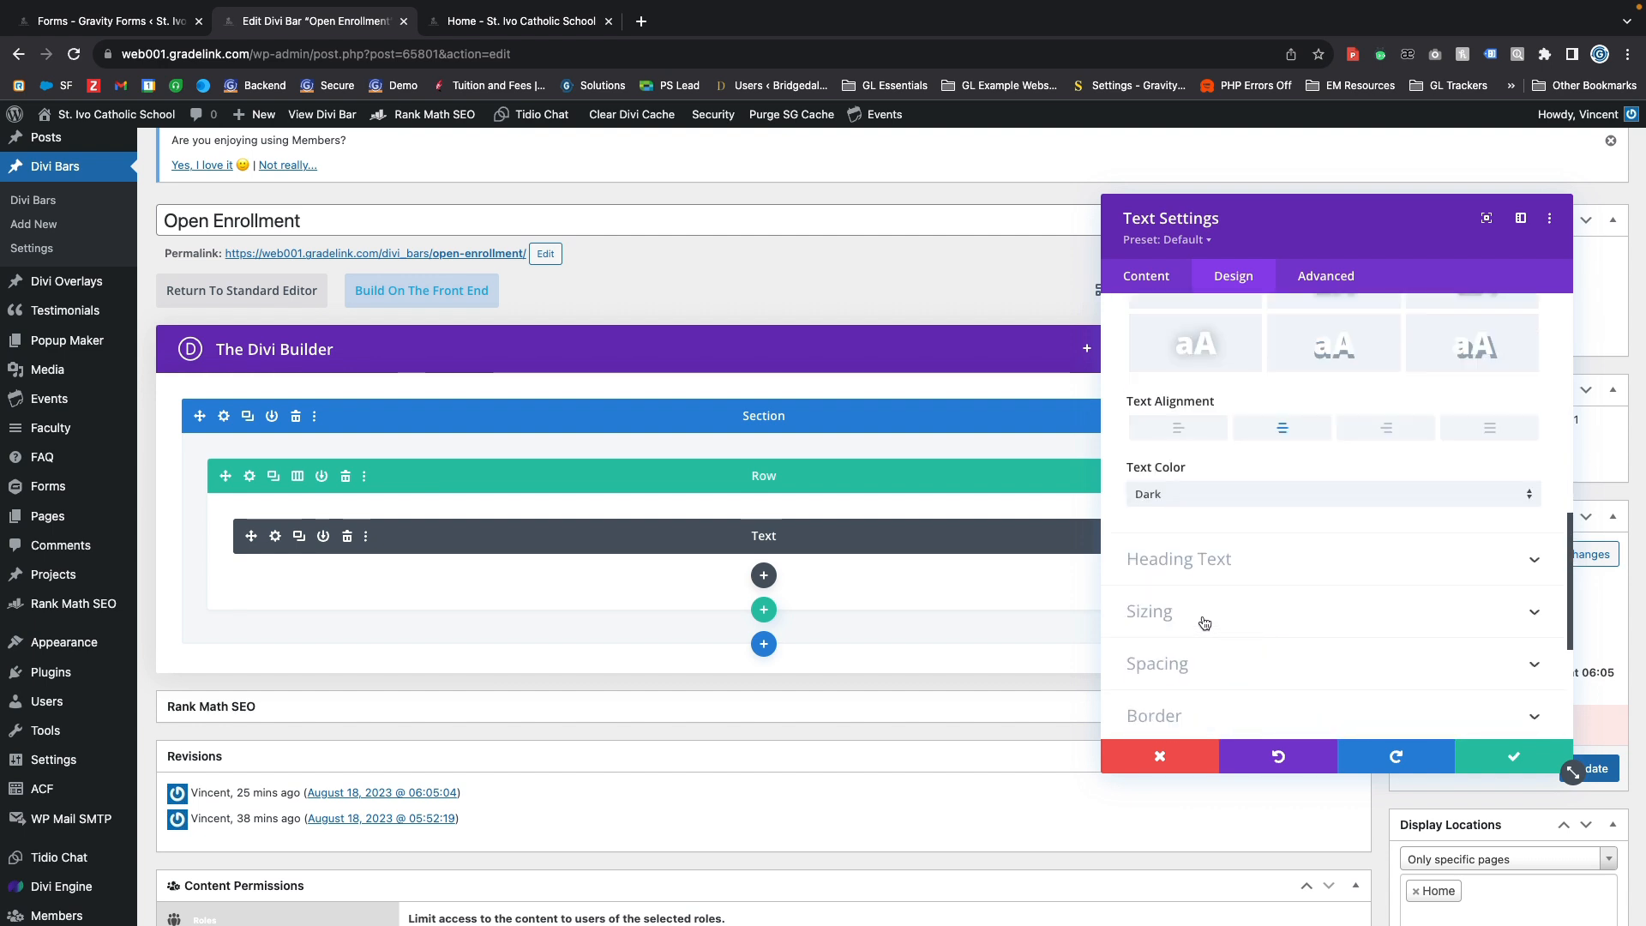
{"action": "left_click", "coordinate": [1510, 759]}
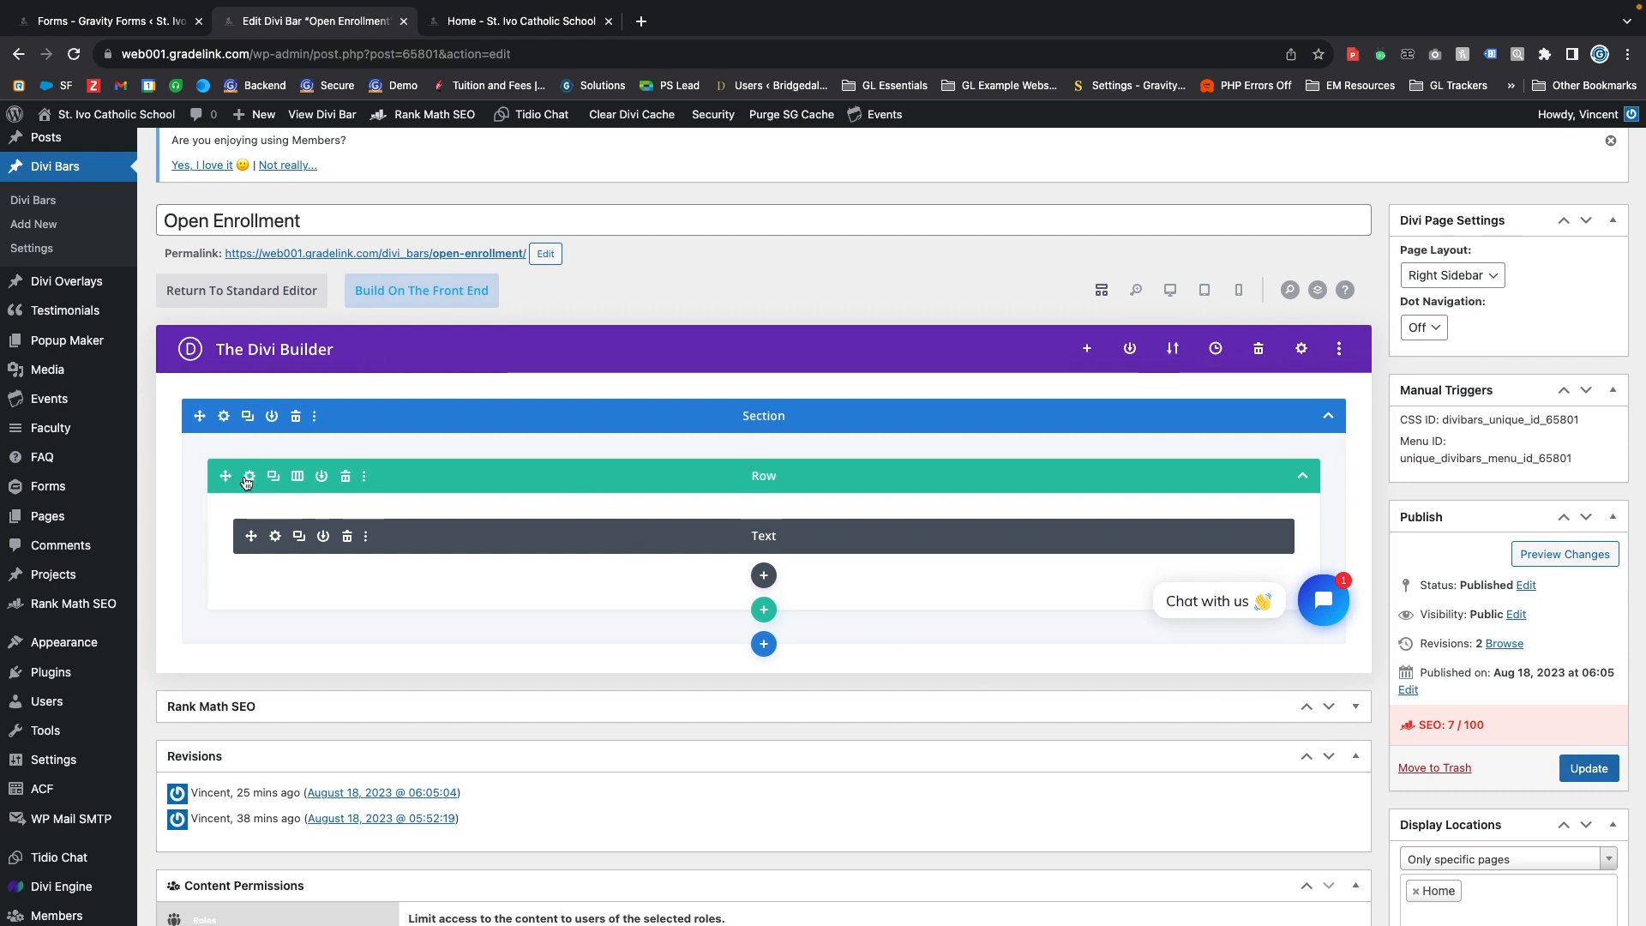
Step: Look at the announcement bar on the school's home page and return to the Open Enrollment editor
{"action": "left_click", "coordinate": [466, 9]}
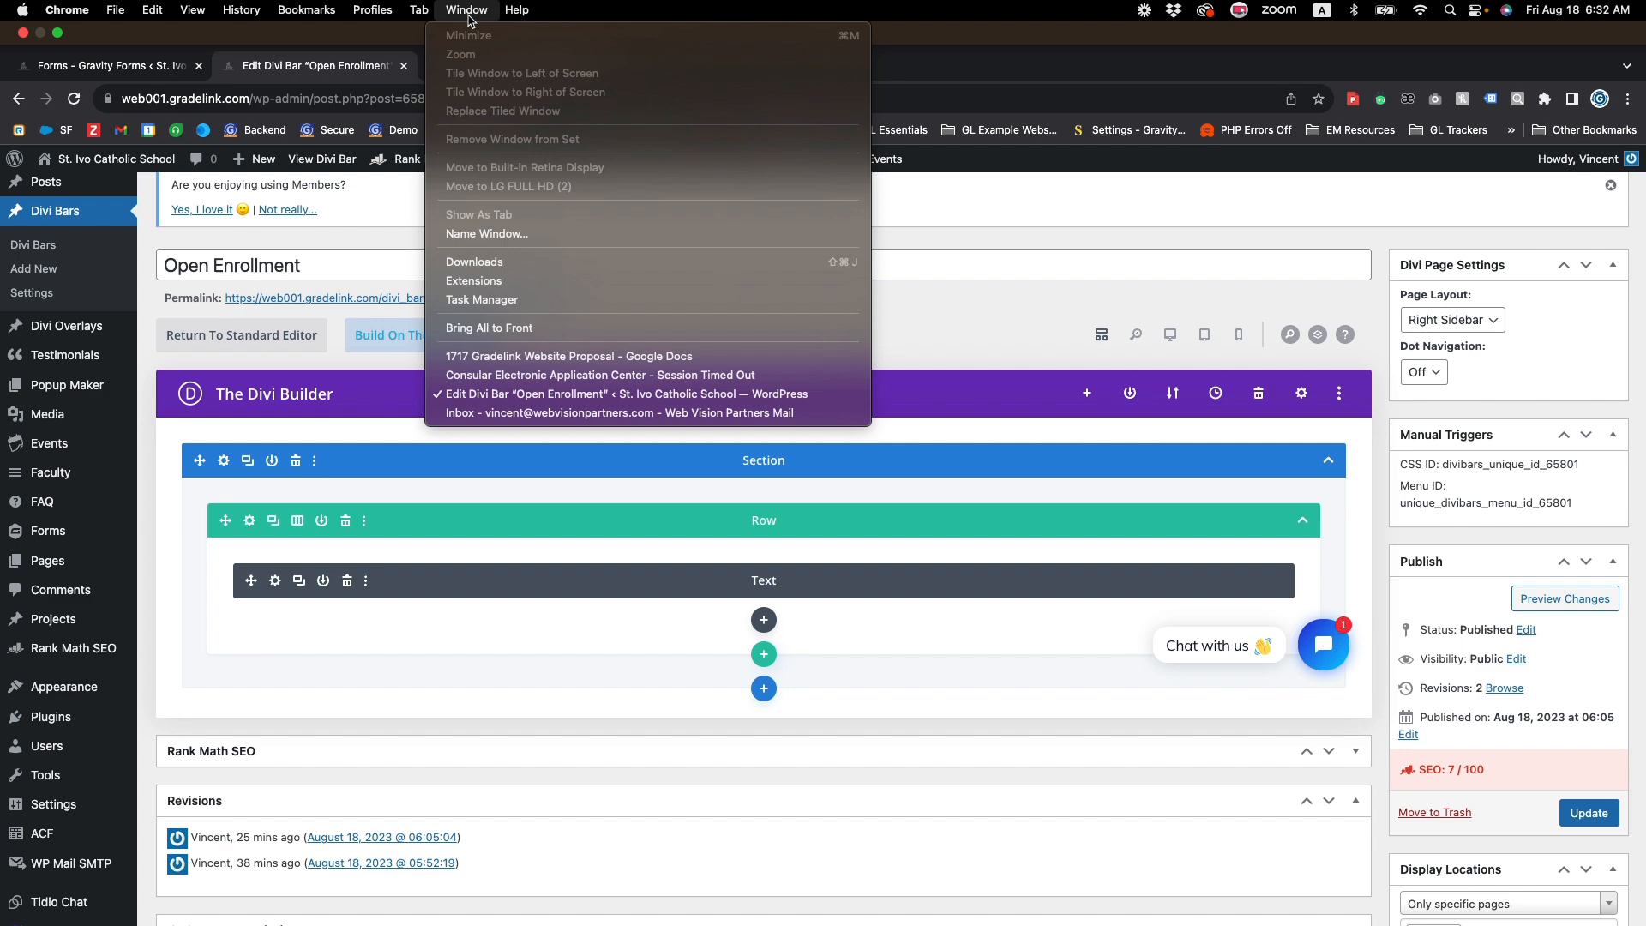
{"action": "key", "text": "Escape"}
{"action": "left_click", "coordinate": [514, 21]}
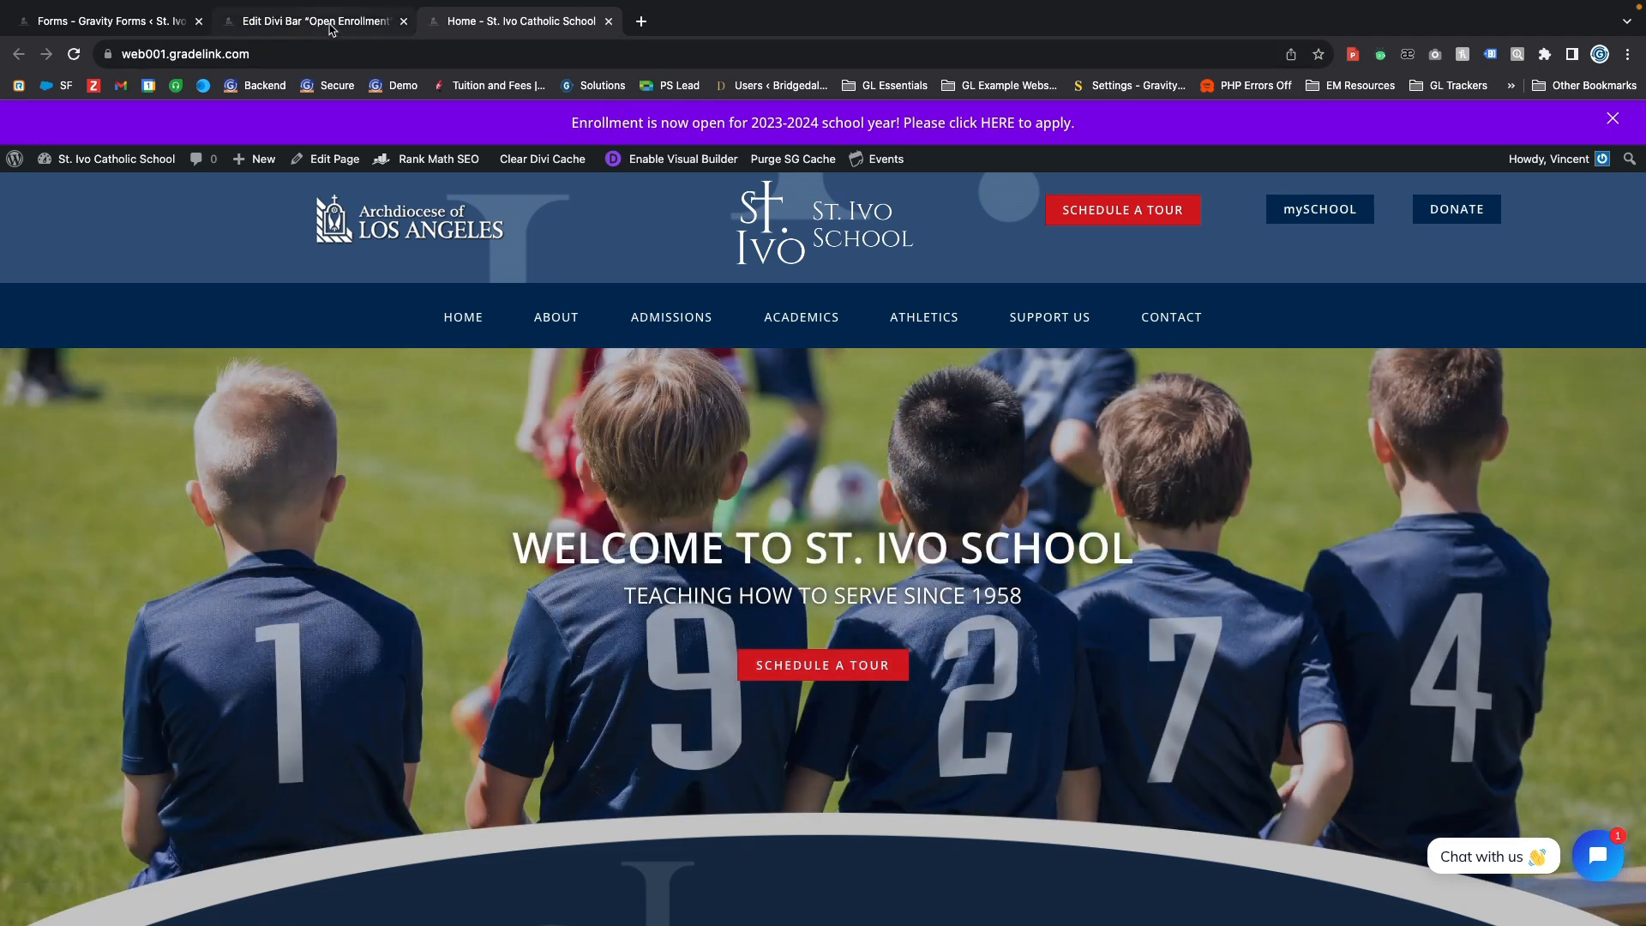
{"action": "left_click", "coordinate": [324, 24]}
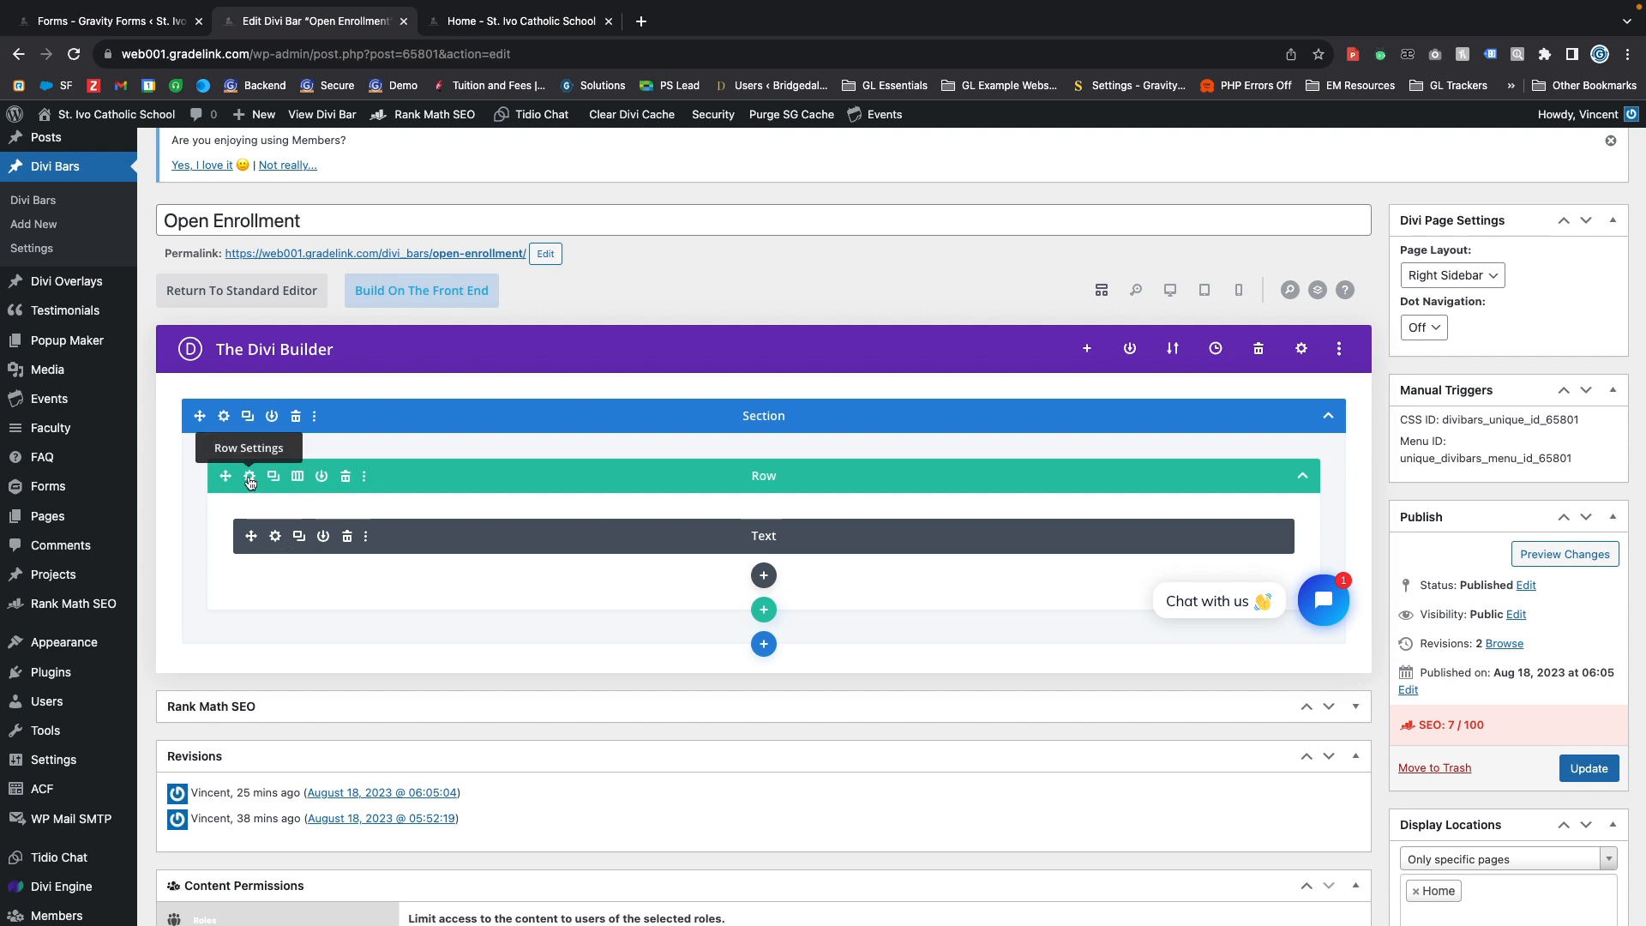
Step: Set the row's top and bottom padding to 5px in its design spacing and save the row settings
{"action": "left_click", "coordinate": [250, 477]}
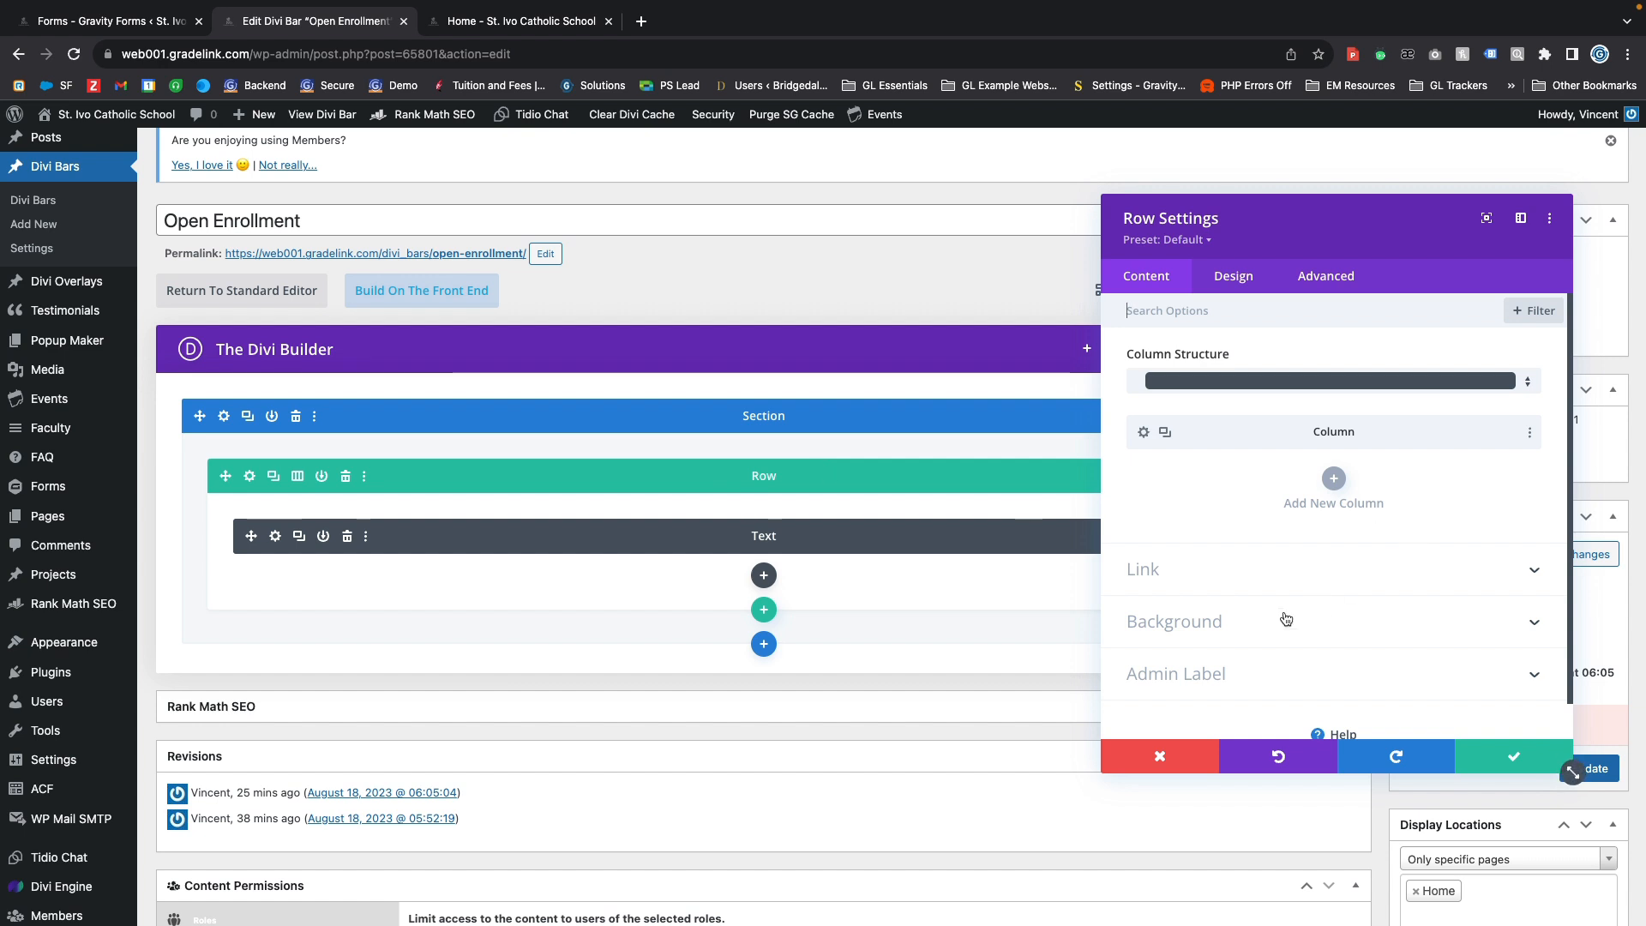
{"action": "left_click", "coordinate": [1234, 278]}
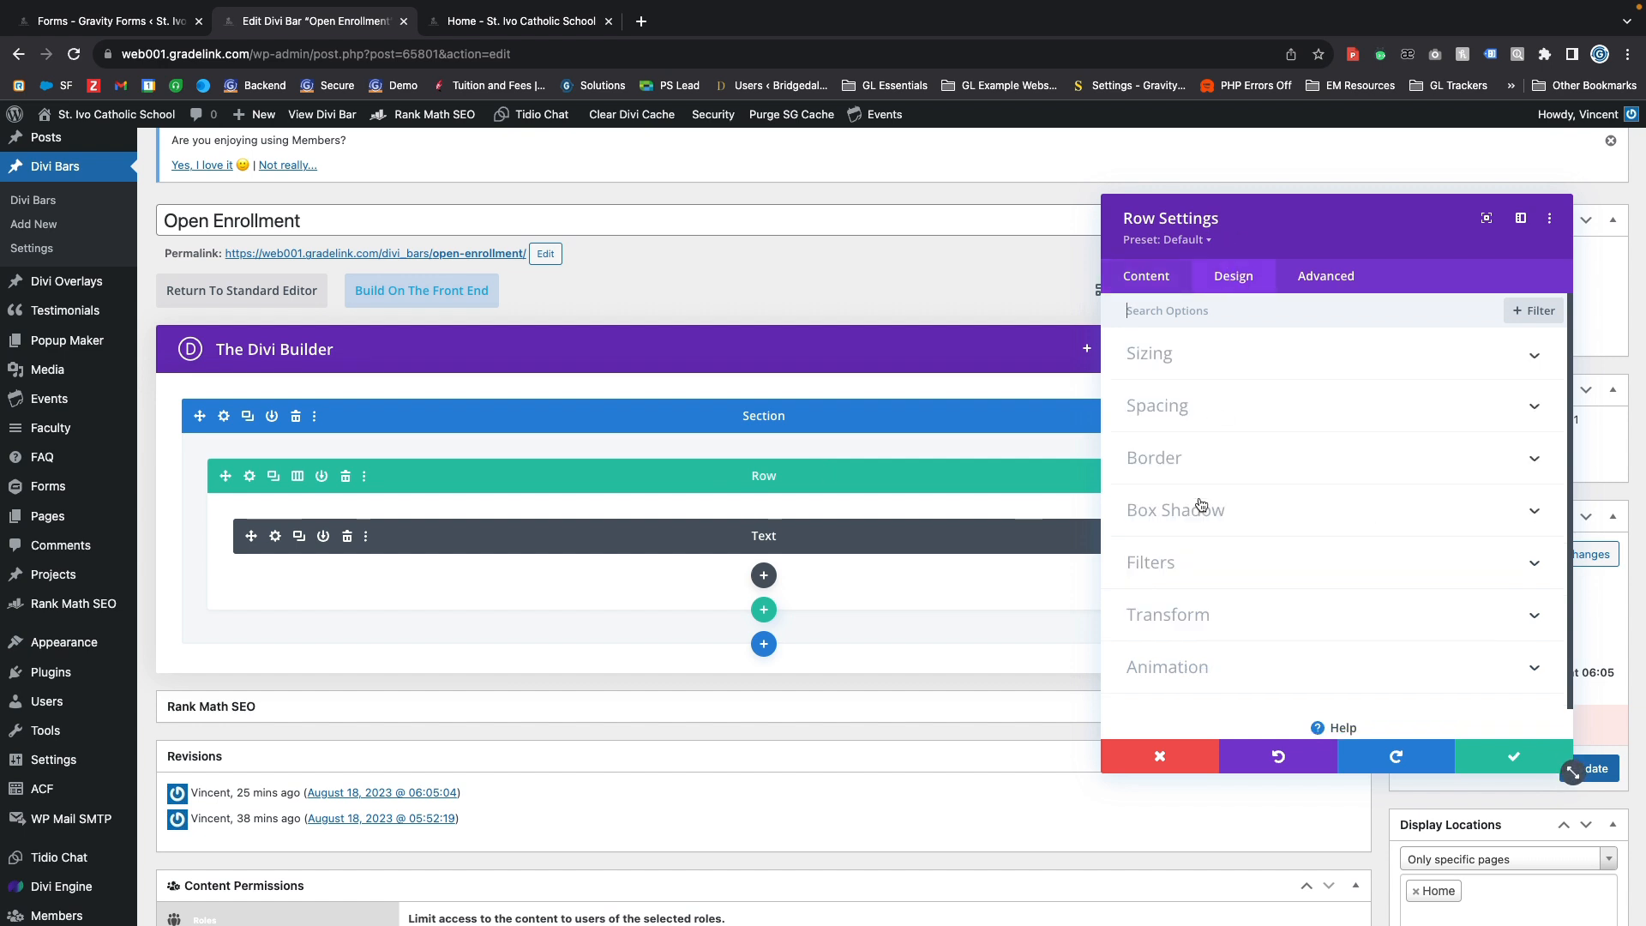
{"action": "left_click", "coordinate": [1176, 410]}
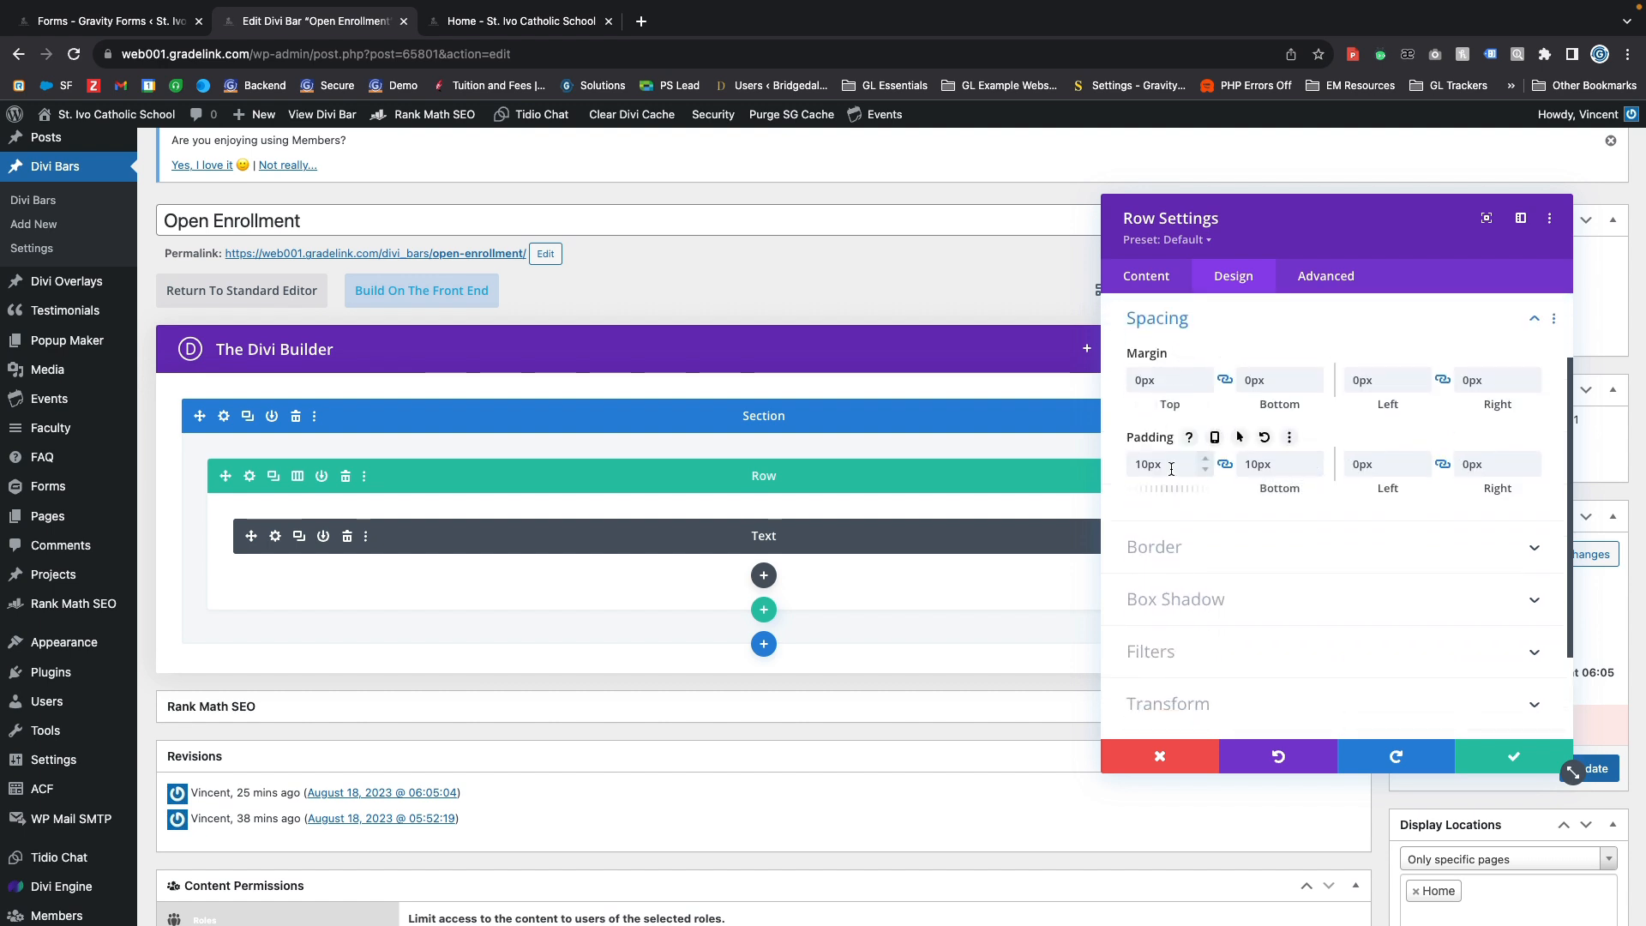
{"action": "left_click_drag", "start_coordinate": [1148, 464], "coordinate": [1096, 457]}
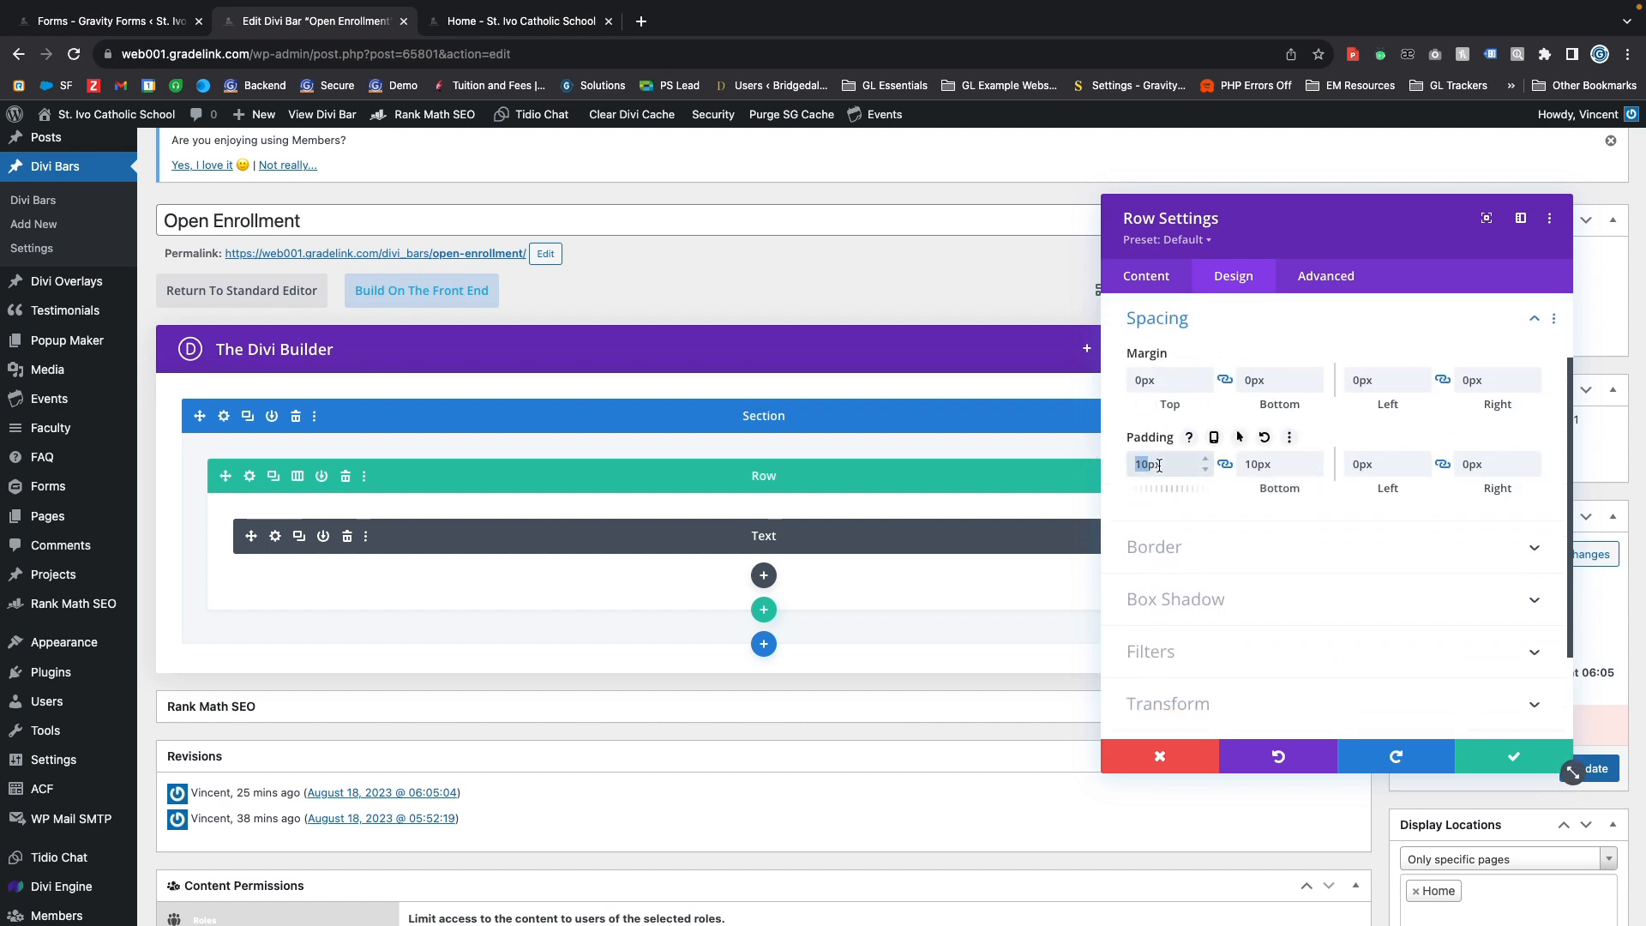
{"action": "type", "text": "5"}
{"action": "left_click", "coordinate": [1226, 465]}
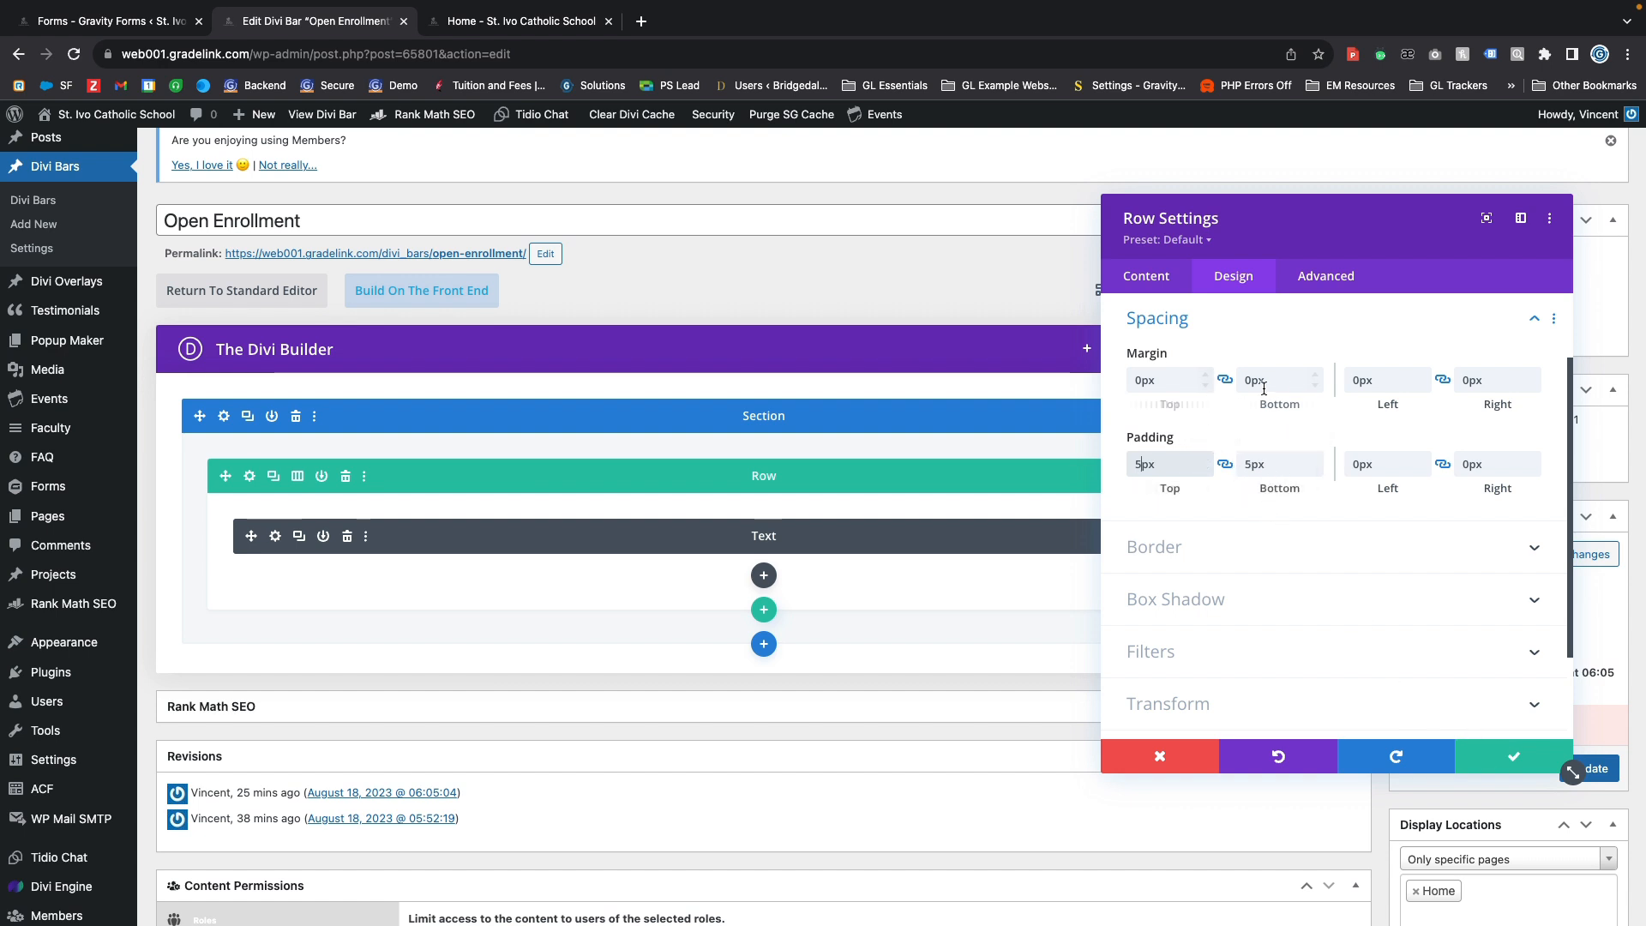
{"action": "left_click", "coordinate": [1495, 766]}
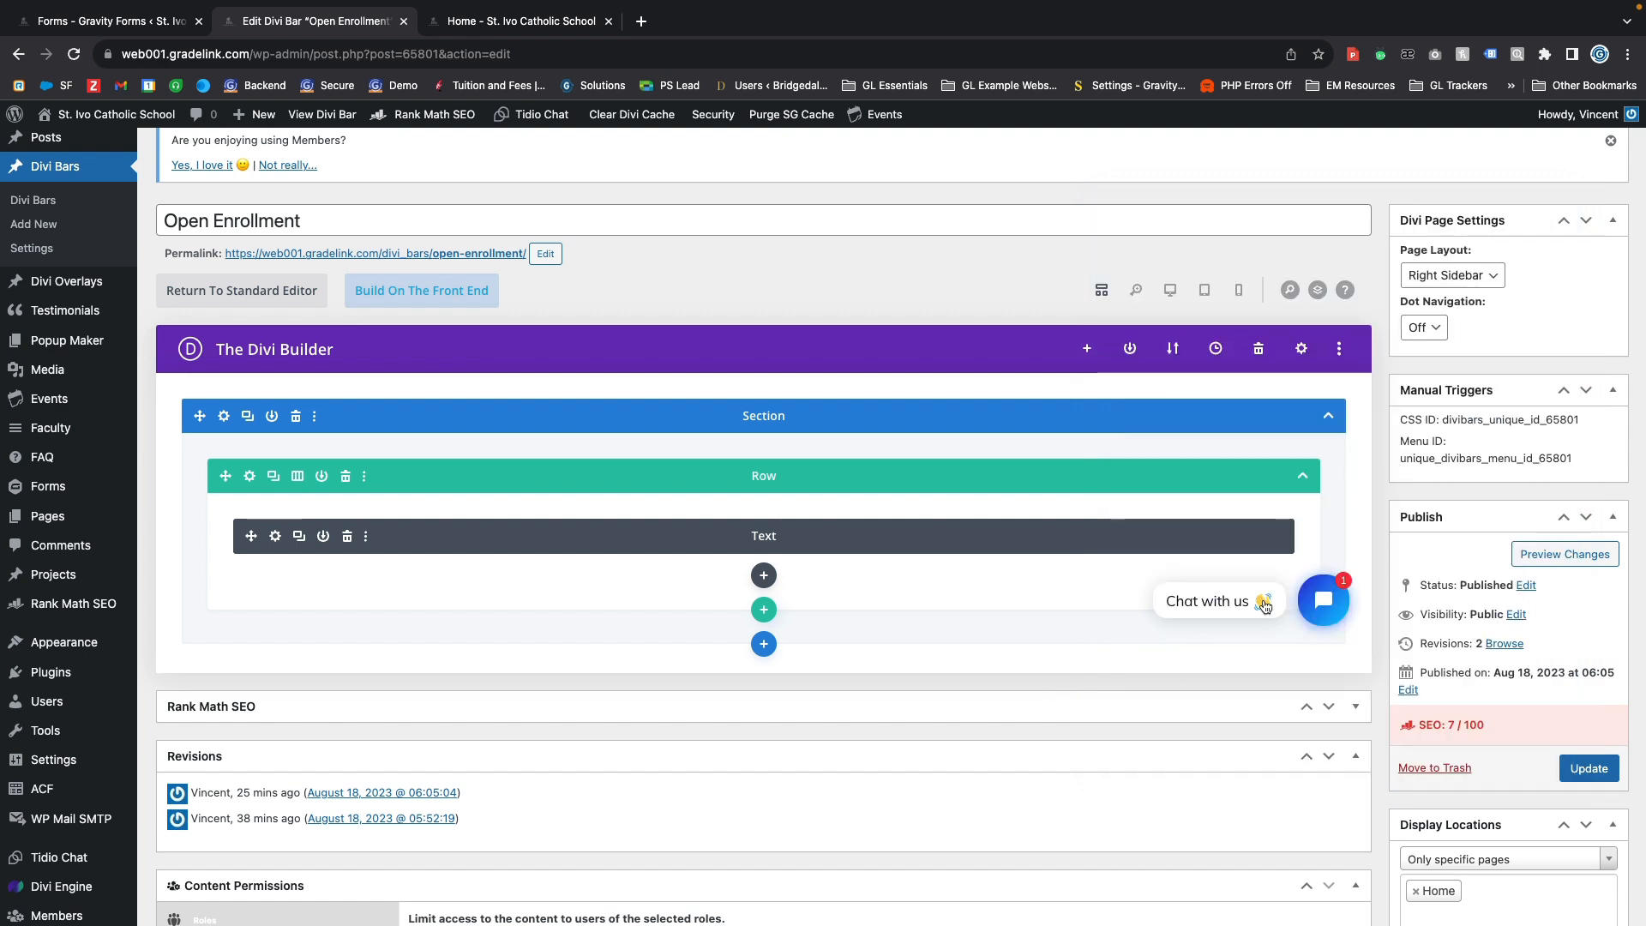
Step: Set the automatic trigger's timed delay to 2 seconds
{"action": "scroll", "coordinate": [1258, 607], "scroll_direction": "down", "scroll_amount": 4}
{"action": "scroll", "coordinate": [1257, 604], "scroll_direction": "down", "scroll_amount": 10}
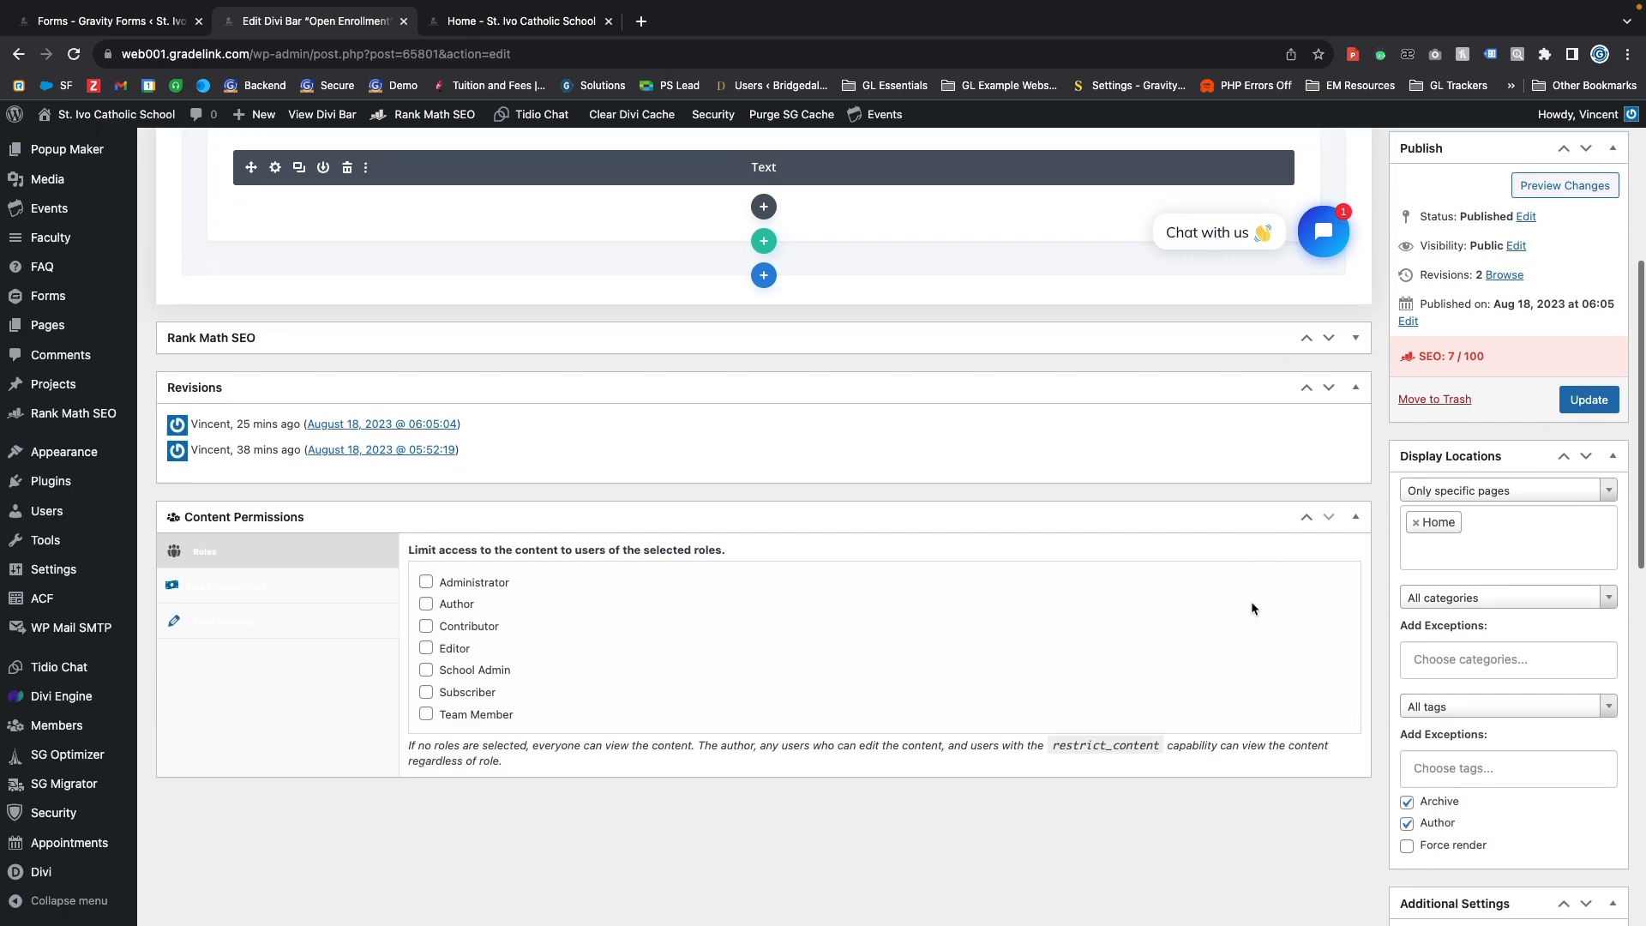
{"action": "scroll", "coordinate": [1248, 604], "scroll_direction": "down", "scroll_amount": 3}
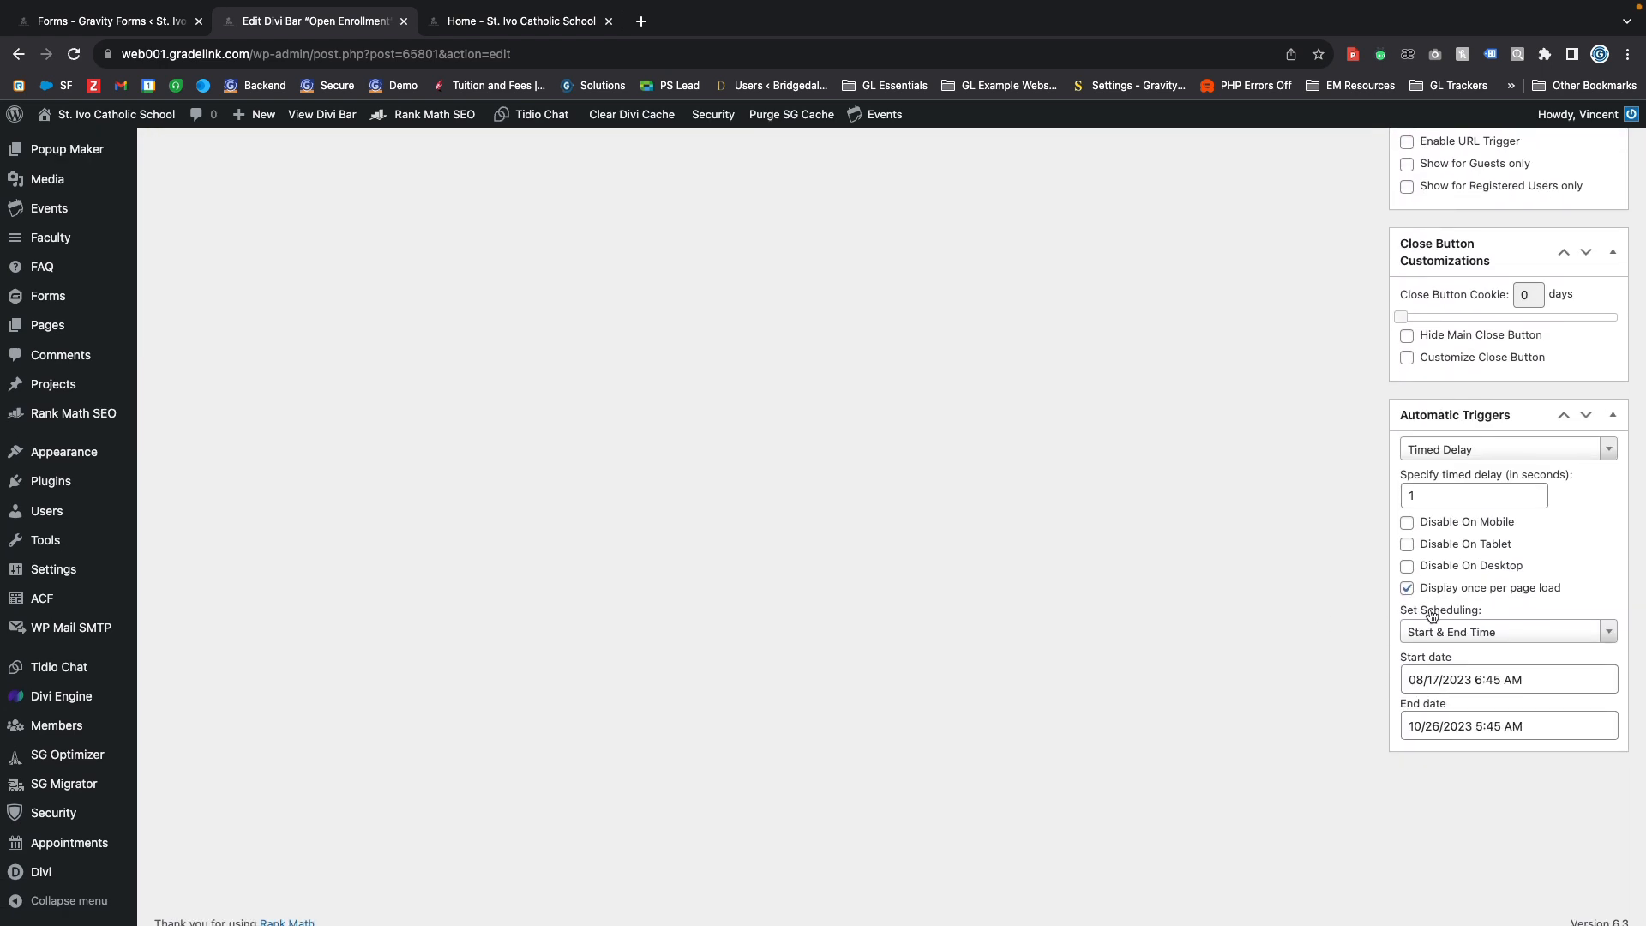
{"action": "left_click", "coordinate": [1441, 496]}
{"action": "type", "text": "3"}
Step: Add the Admissions page to the specific pages where the bar is displayed
{"action": "scroll", "coordinate": [1439, 449], "scroll_direction": "up", "scroll_amount": 8}
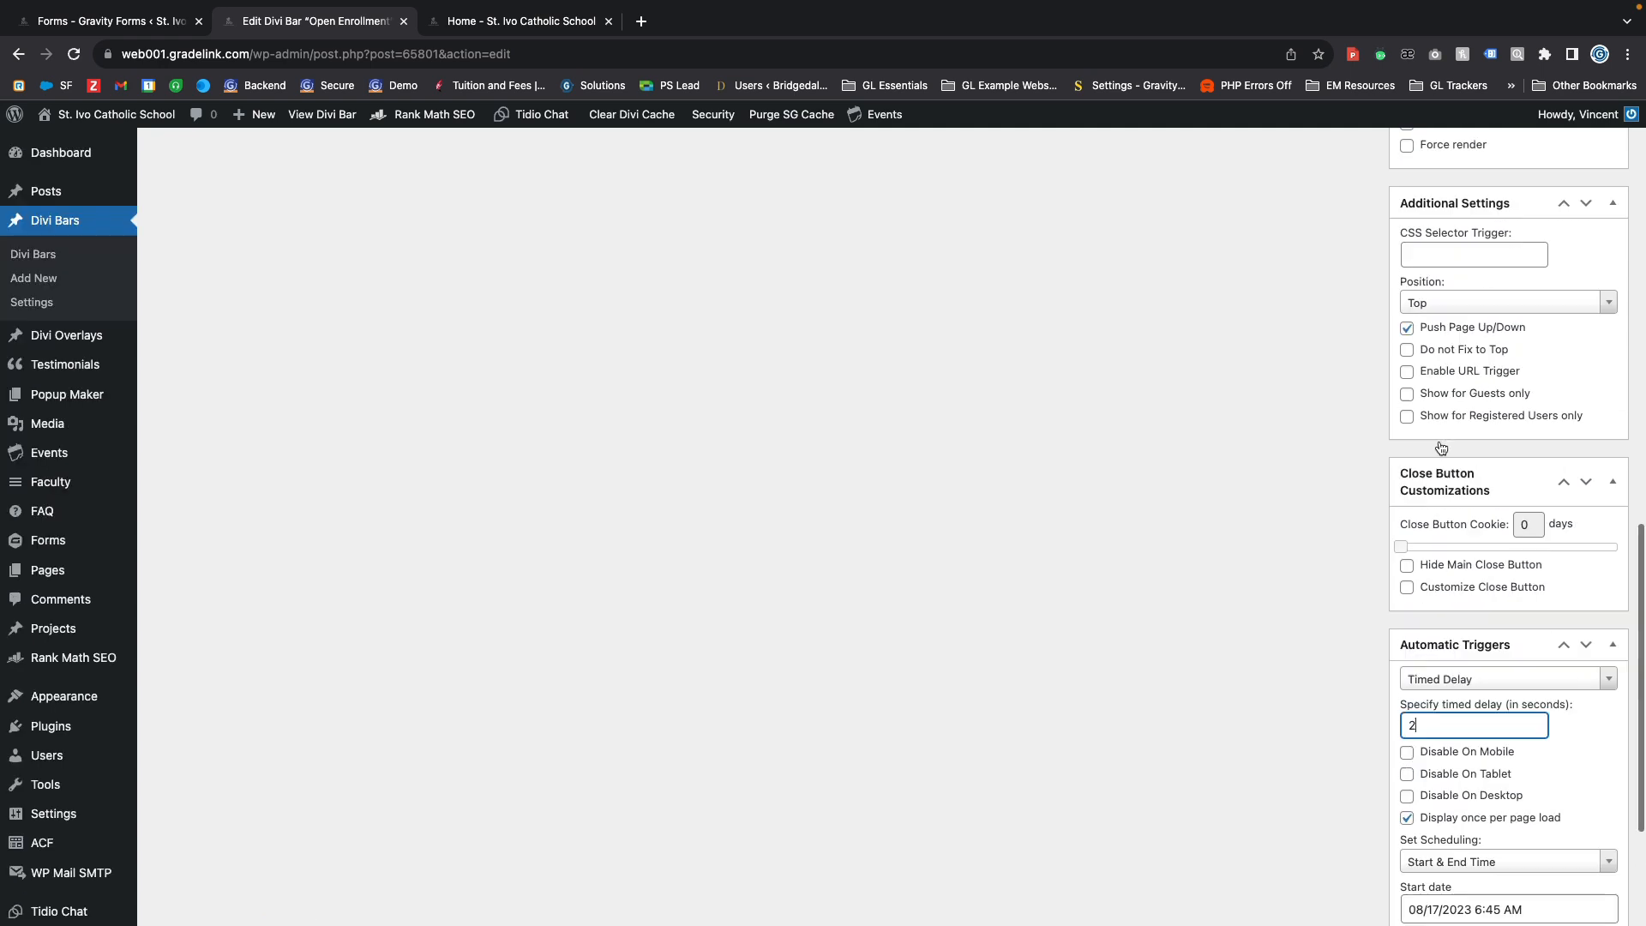
{"action": "scroll", "coordinate": [1437, 453], "scroll_direction": "up", "scroll_amount": 1}
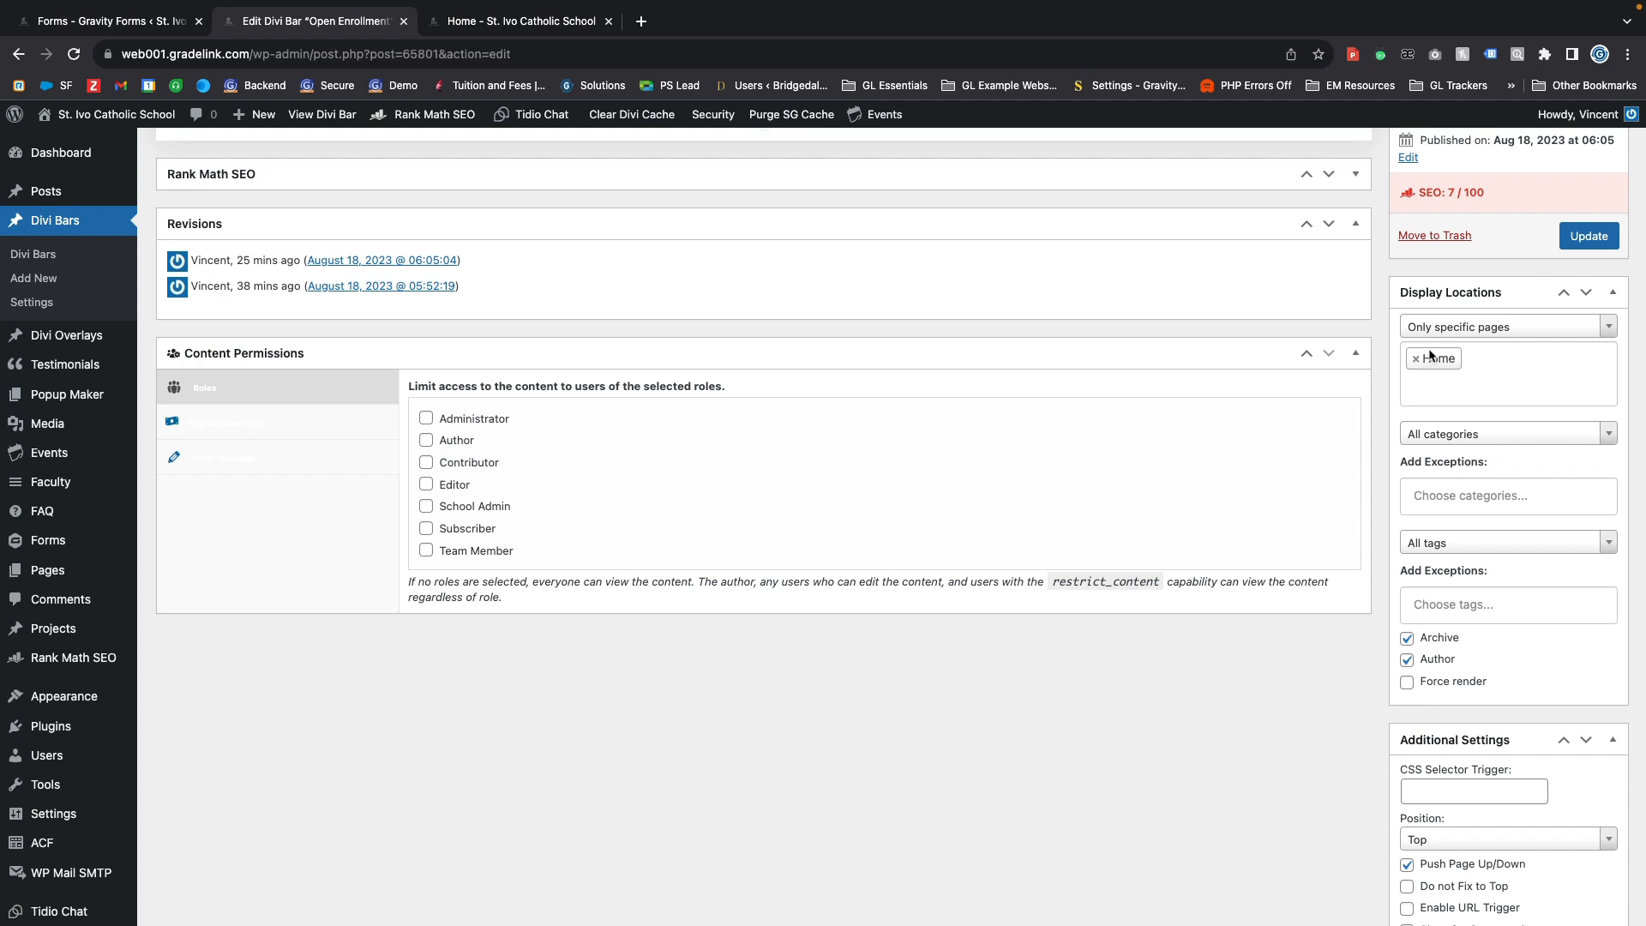
{"action": "left_click", "coordinate": [1476, 365]}
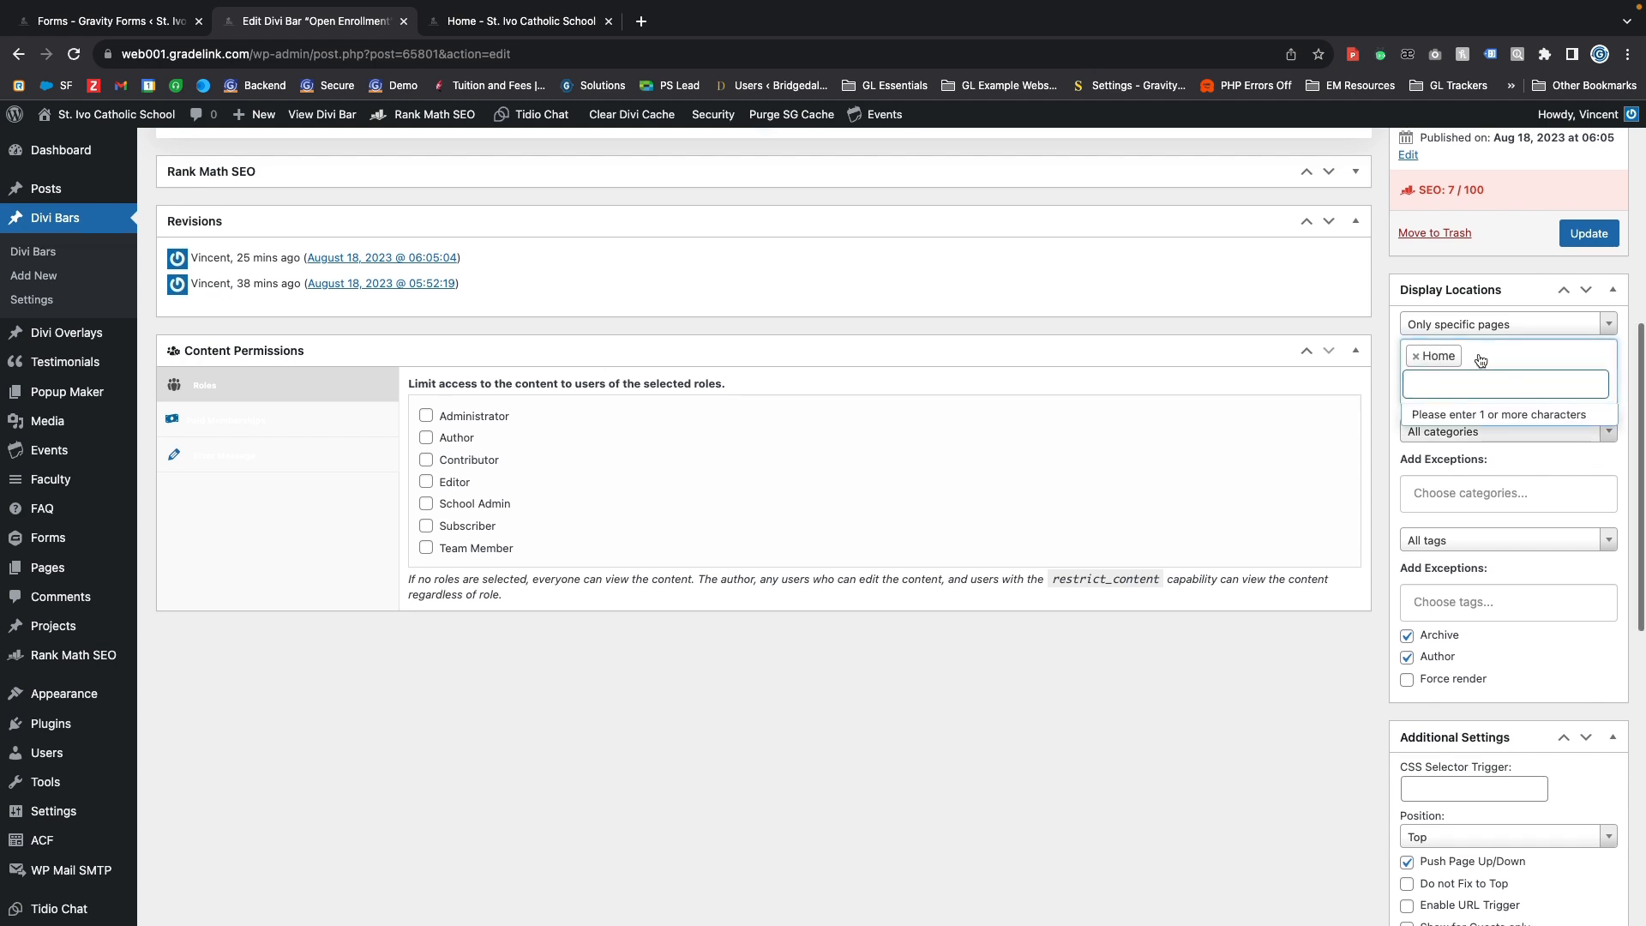
{"action": "type", "text": "admissio"}
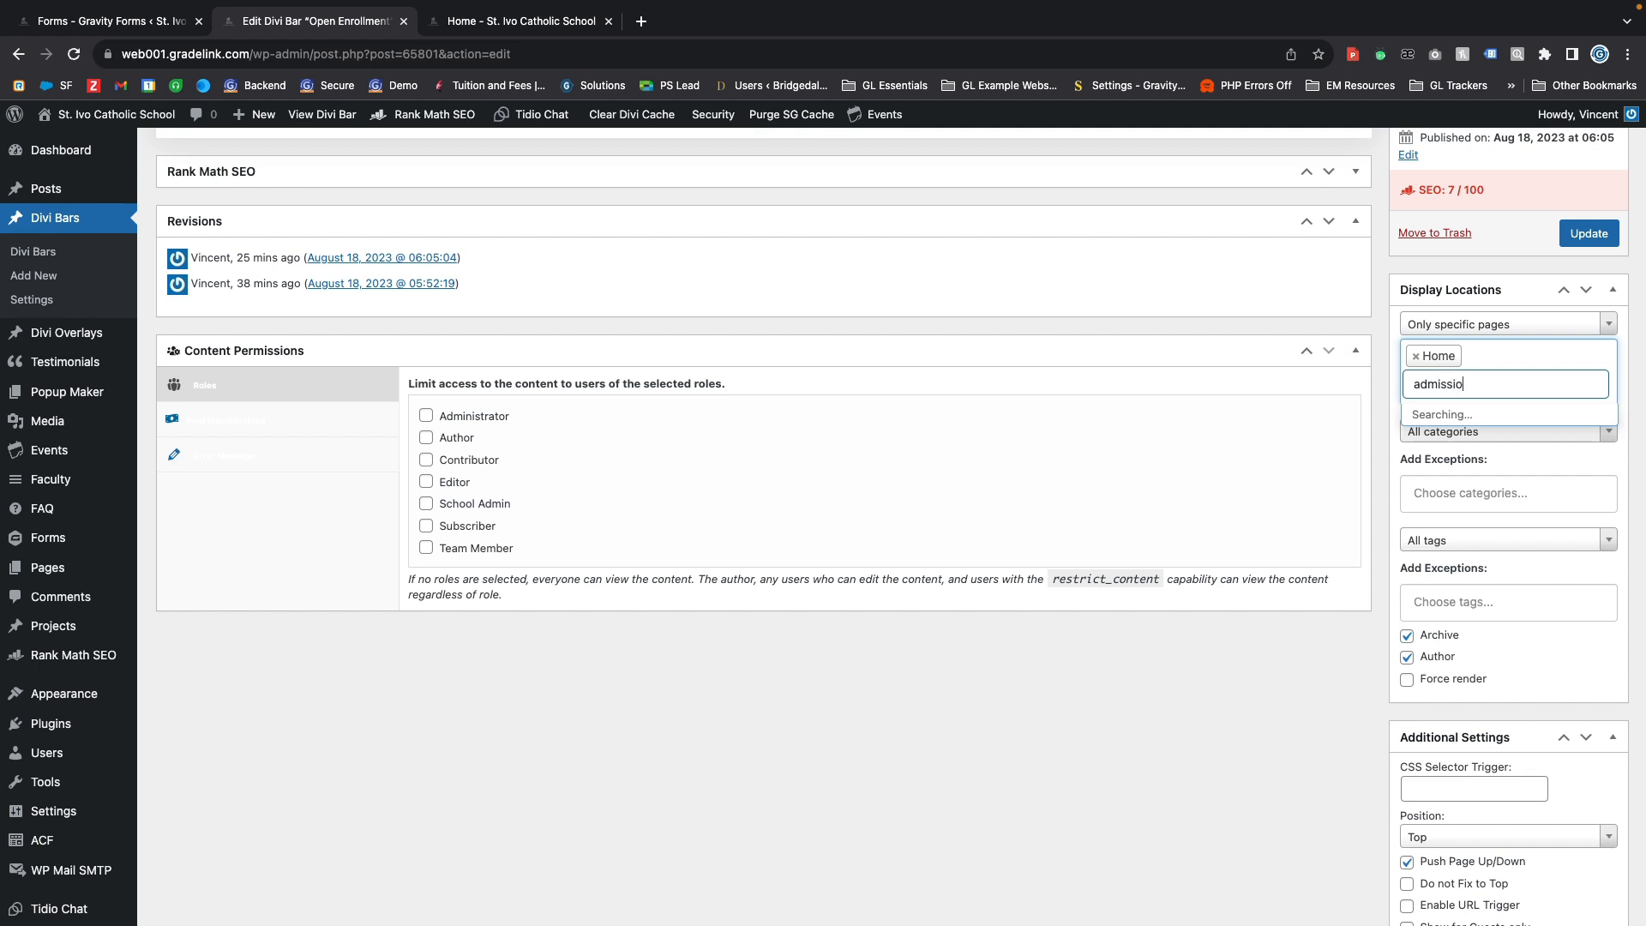
{"action": "type", "text": "n"}
{"action": "key", "text": "Return"}
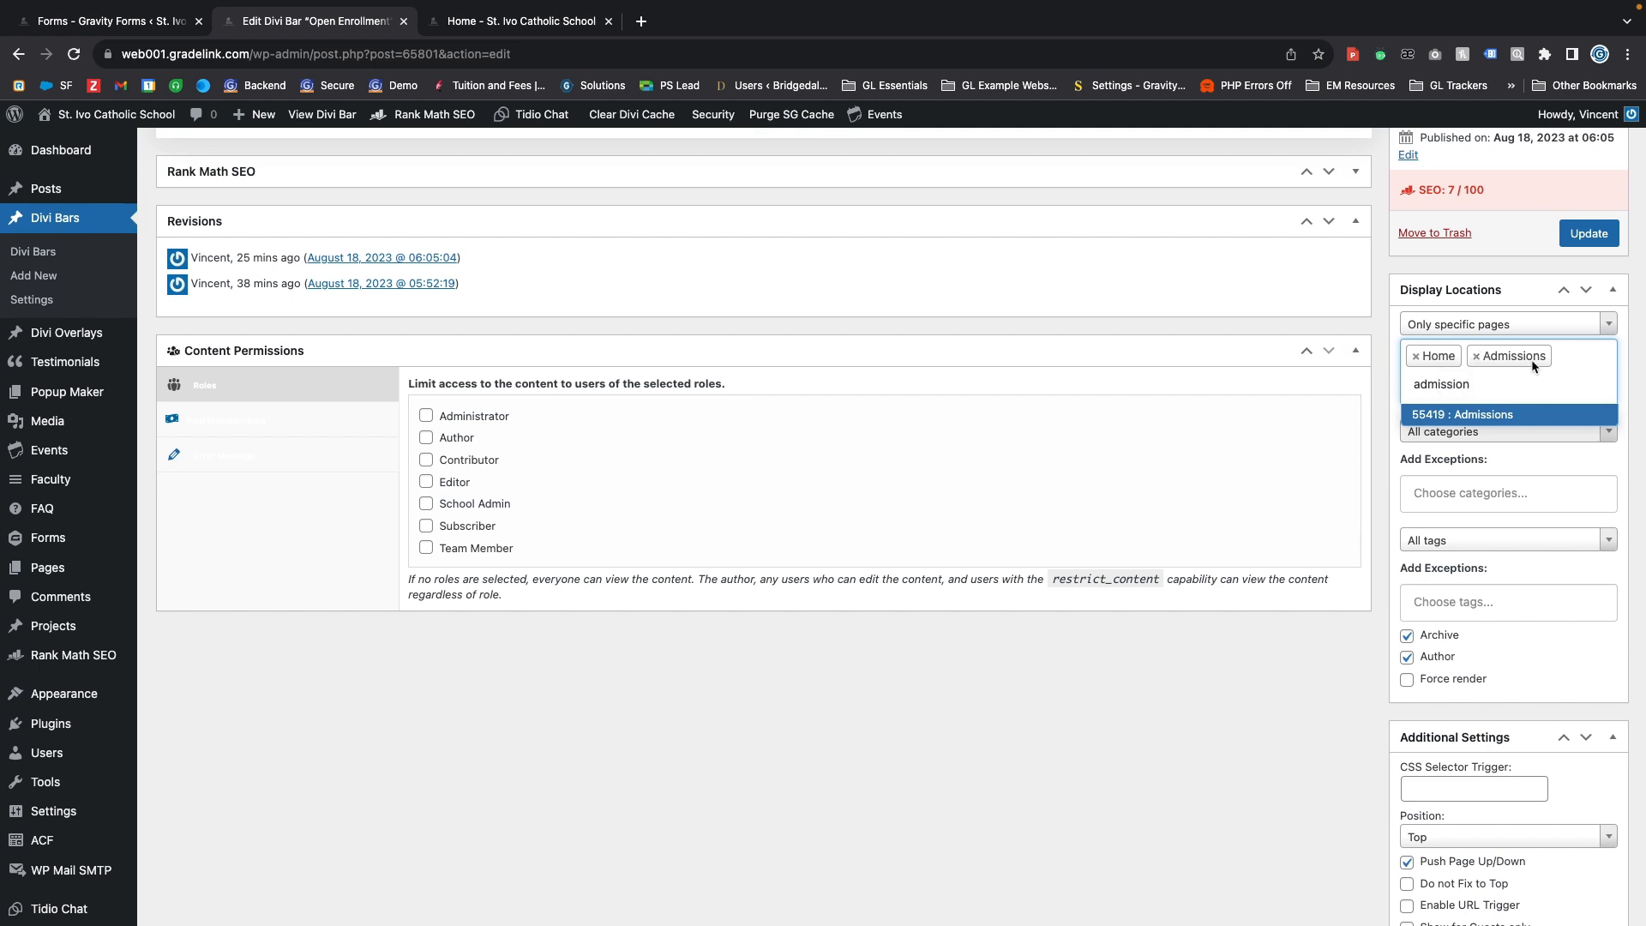
{"action": "left_click", "coordinate": [1380, 368]}
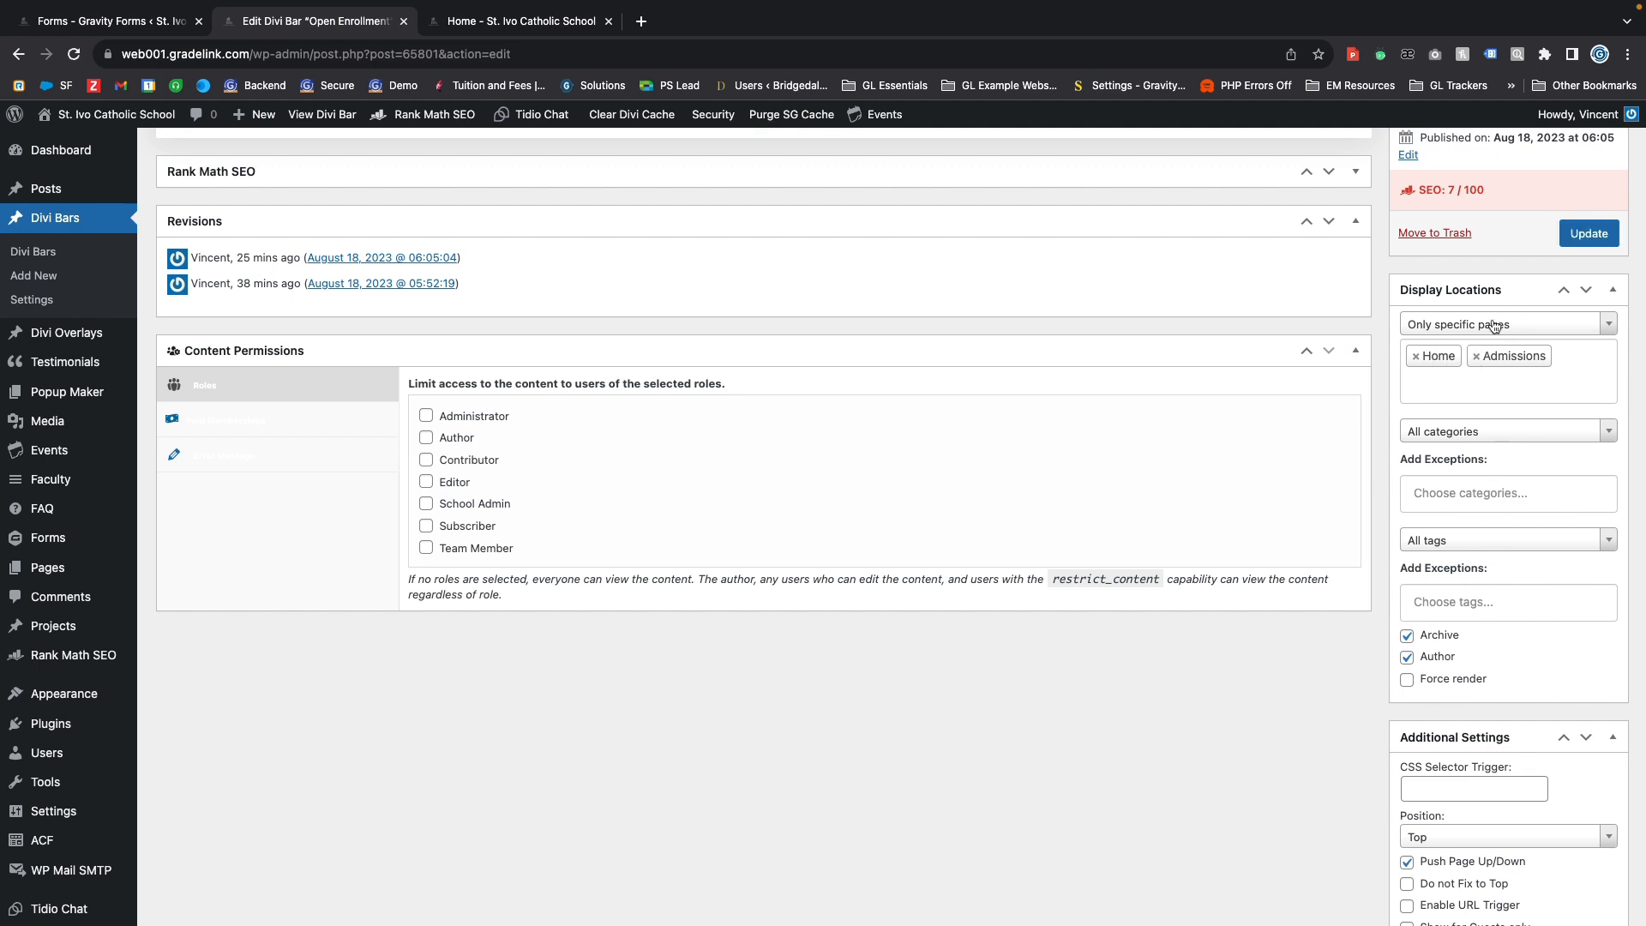
Step: Review the available automatic trigger types and the timed delay value, keeping Timed Delay selected
{"action": "scroll", "coordinate": [1483, 514], "scroll_direction": "down", "scroll_amount": 7}
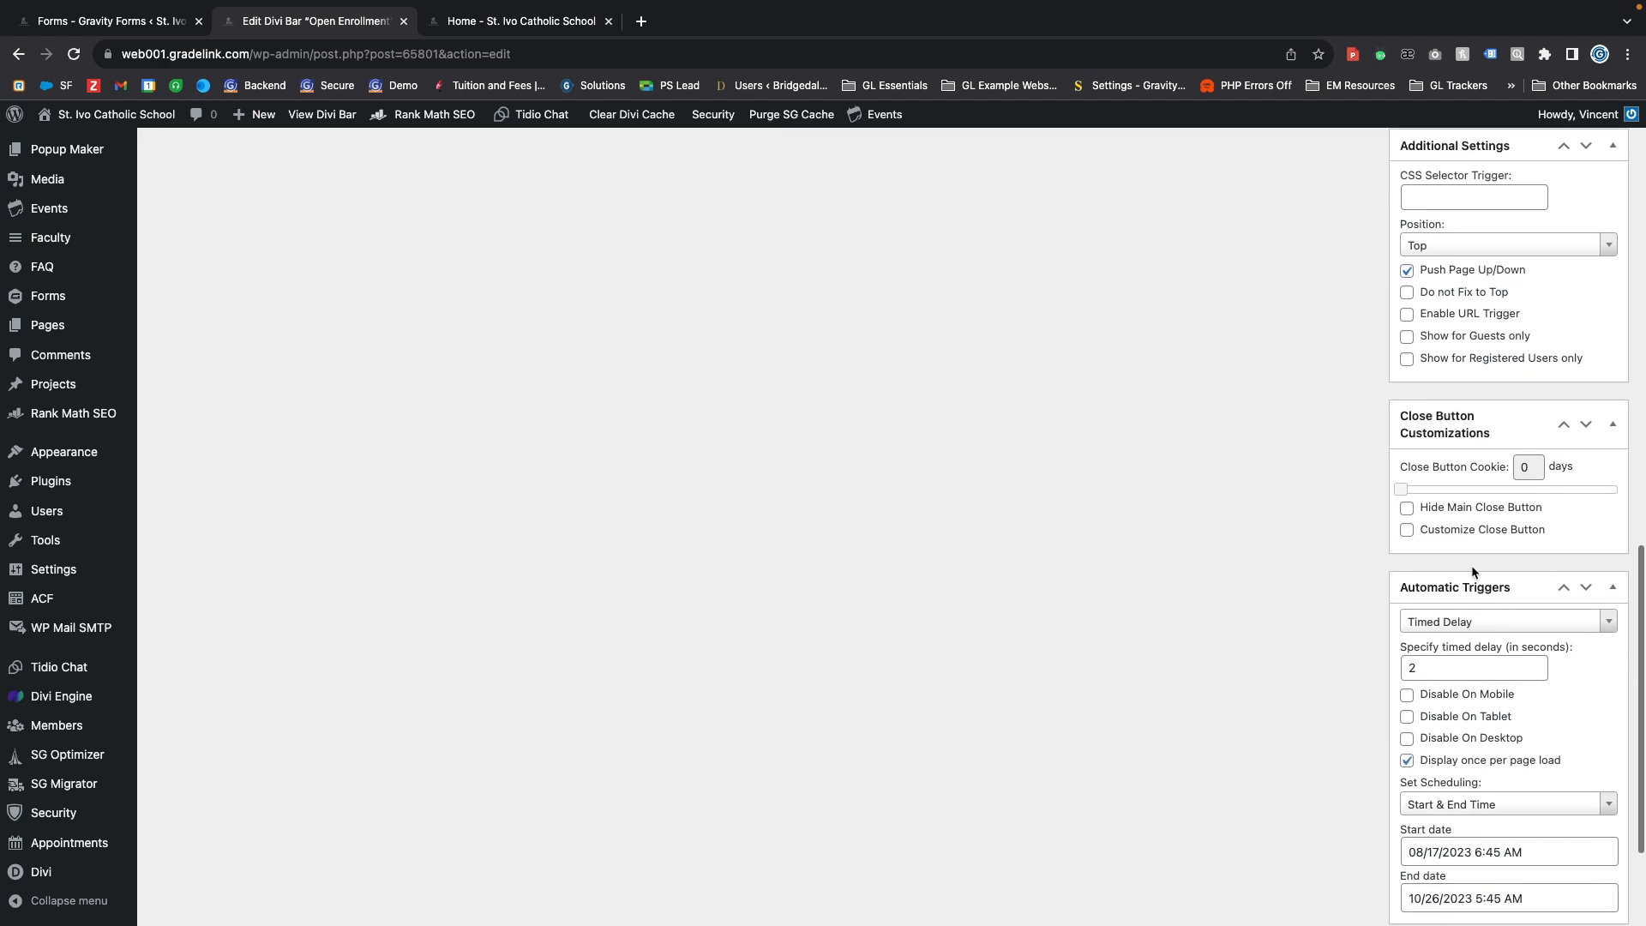
{"action": "scroll", "coordinate": [1471, 564], "scroll_direction": "down", "scroll_amount": 2}
{"action": "left_click_drag", "start_coordinate": [1438, 478], "coordinate": [1401, 480]}
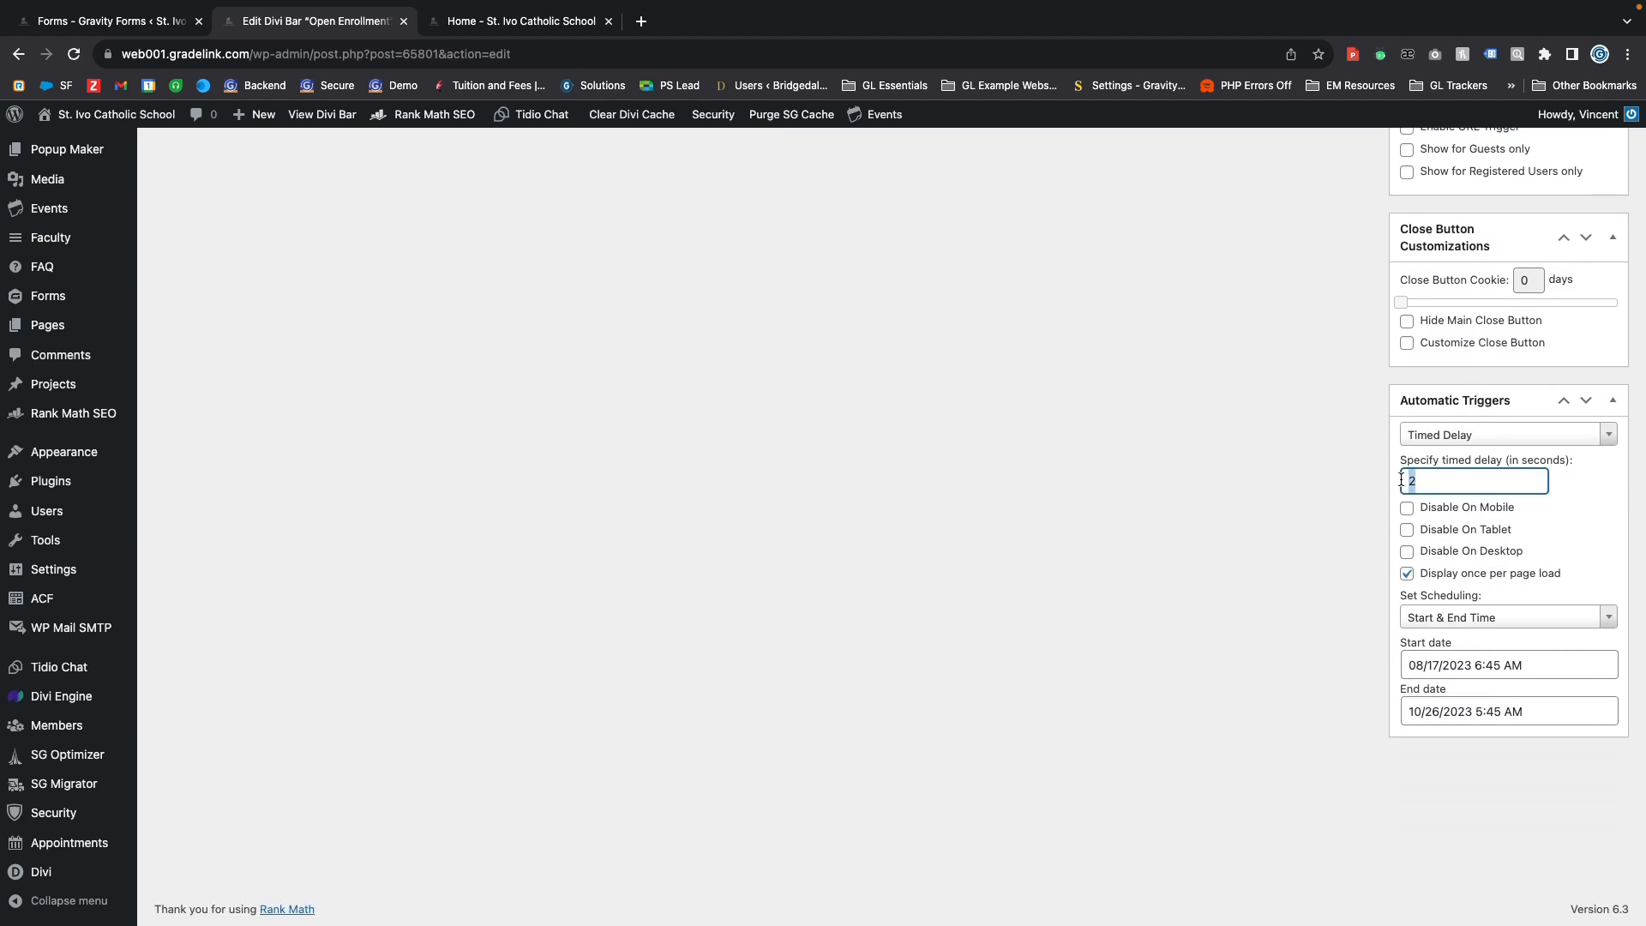
{"action": "left_click", "coordinate": [1498, 435]}
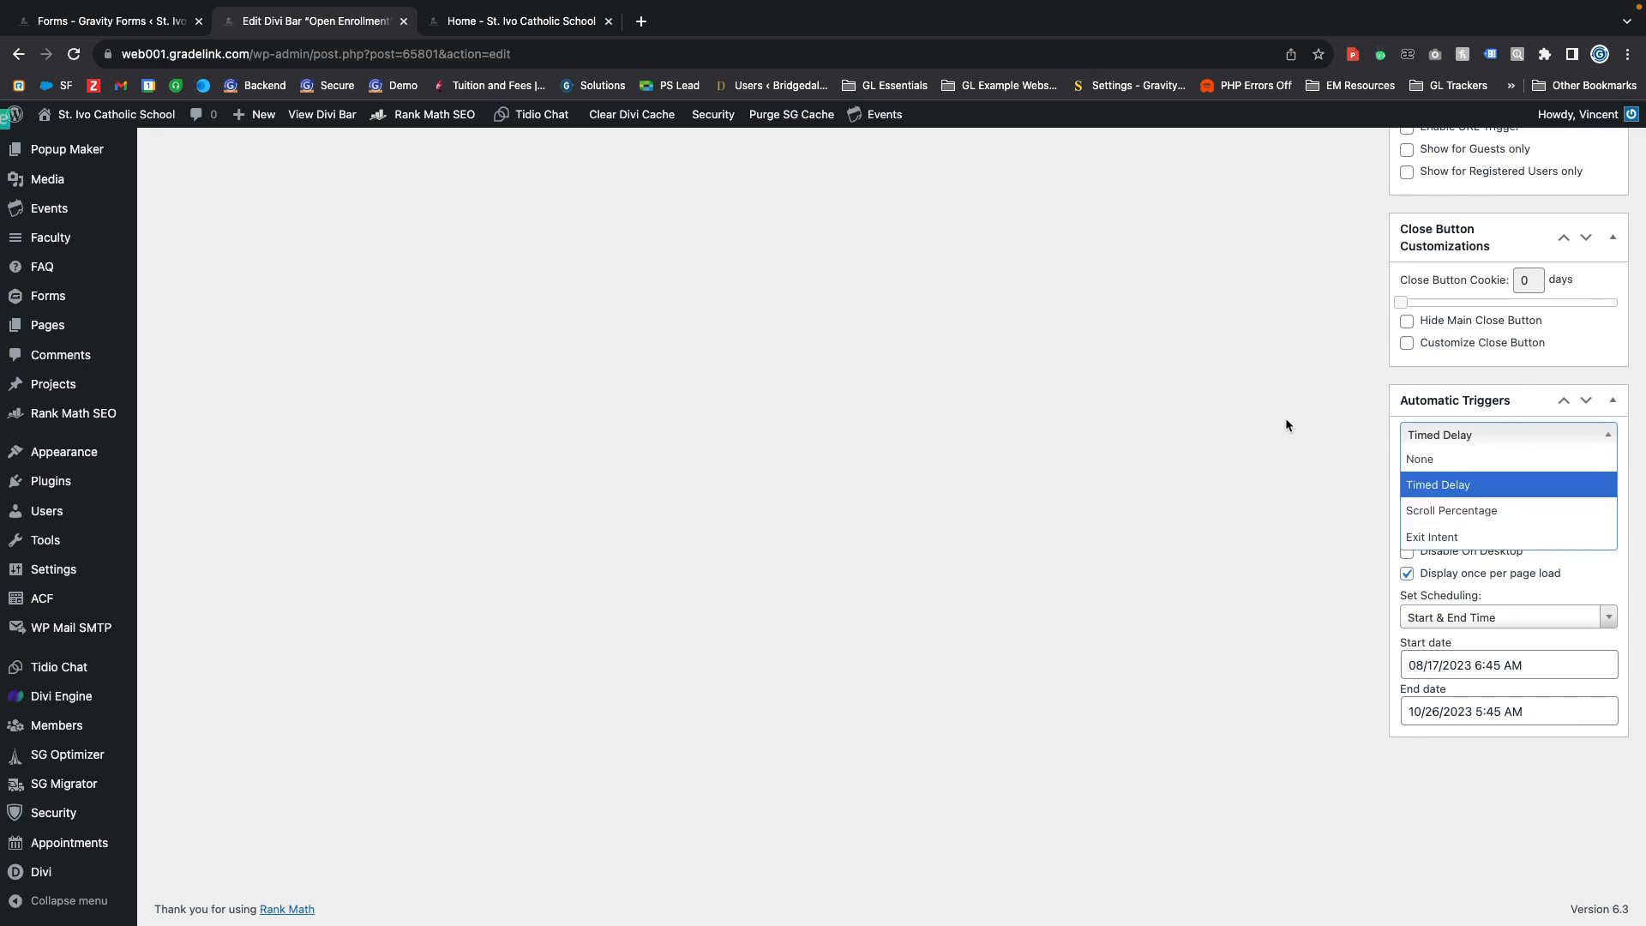
{"action": "left_click", "coordinate": [1342, 436]}
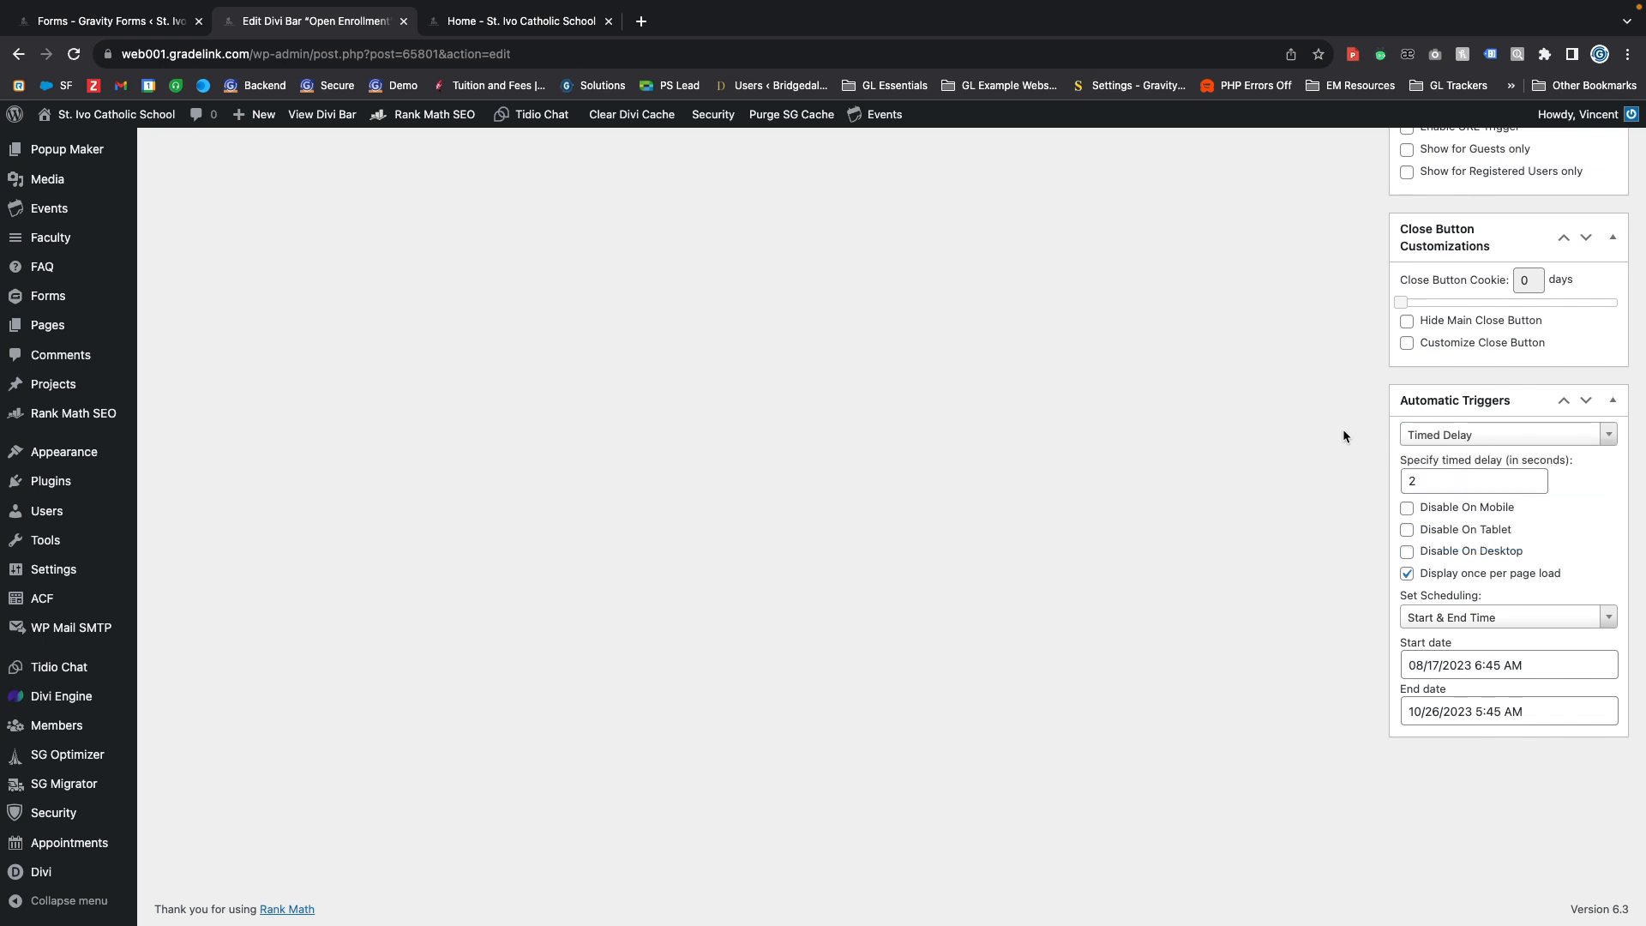
{"action": "left_click", "coordinate": [1448, 435]}
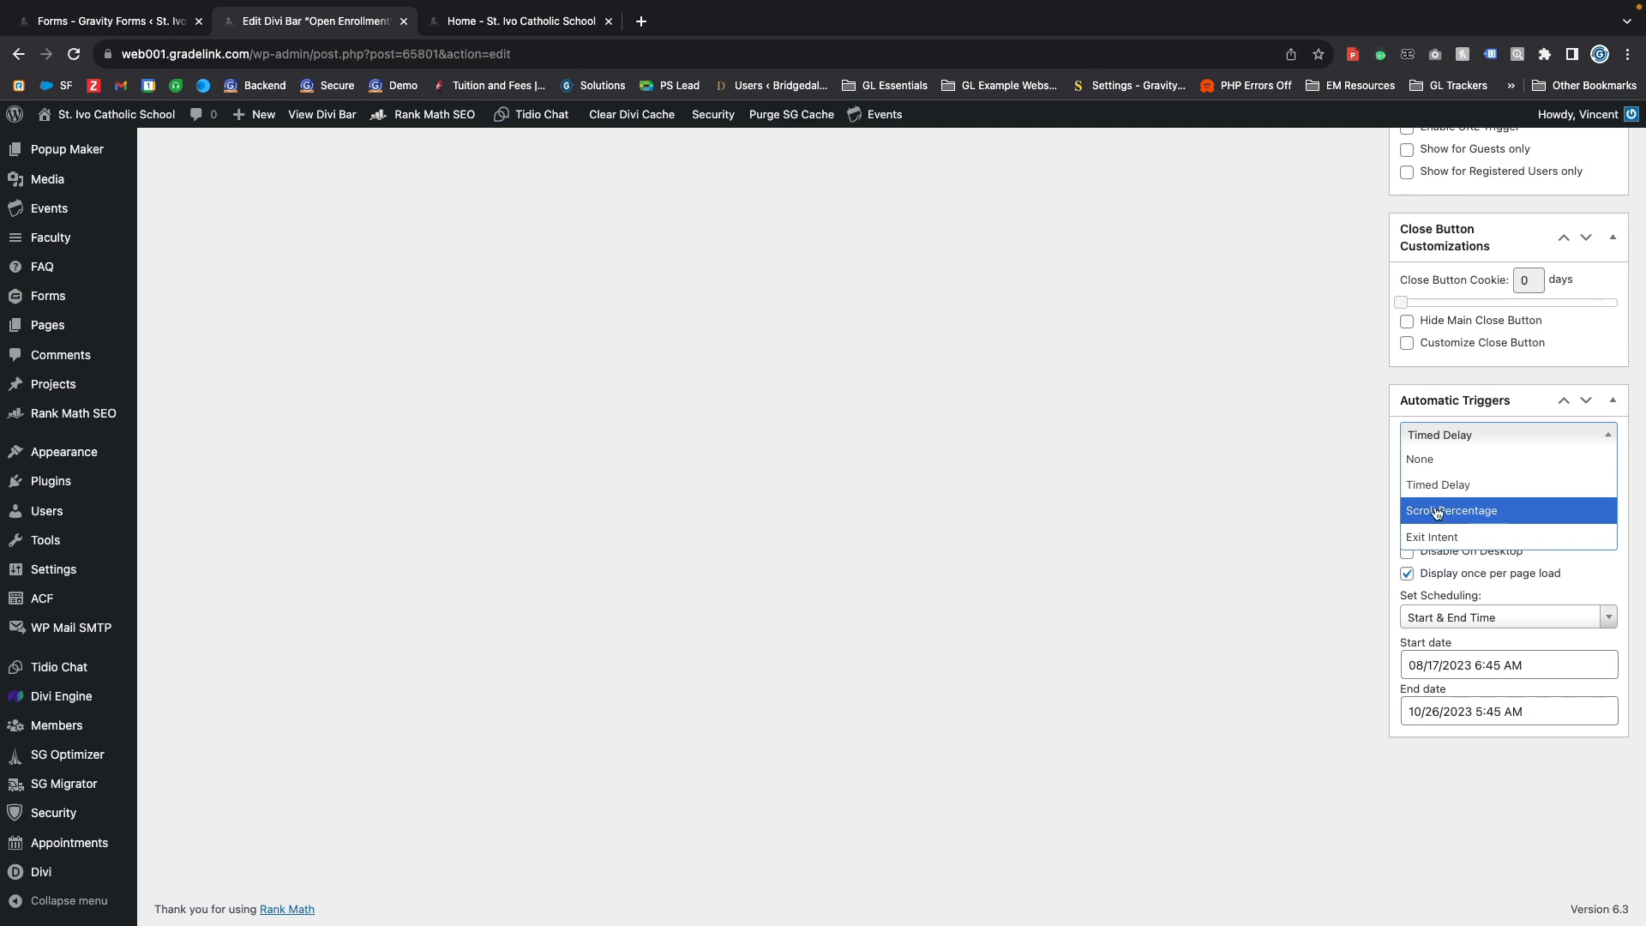
{"action": "left_click", "coordinate": [1269, 525]}
{"action": "left_click", "coordinate": [1439, 435]}
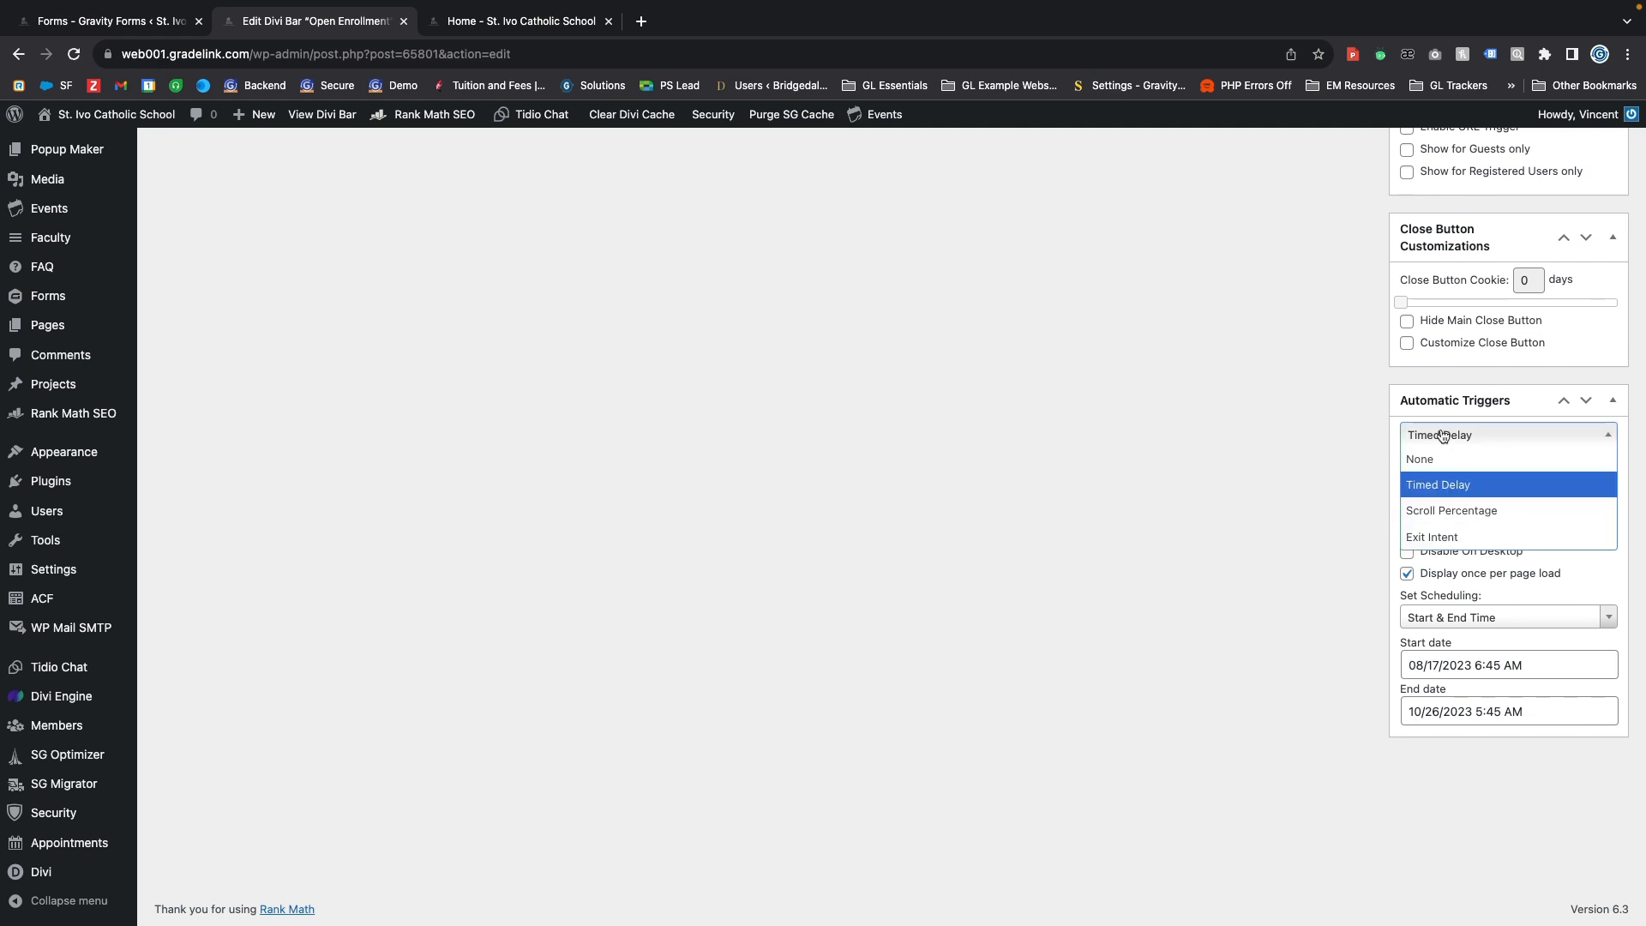
{"action": "scroll", "coordinate": [1416, 539], "scroll_direction": "up", "scroll_amount": 1}
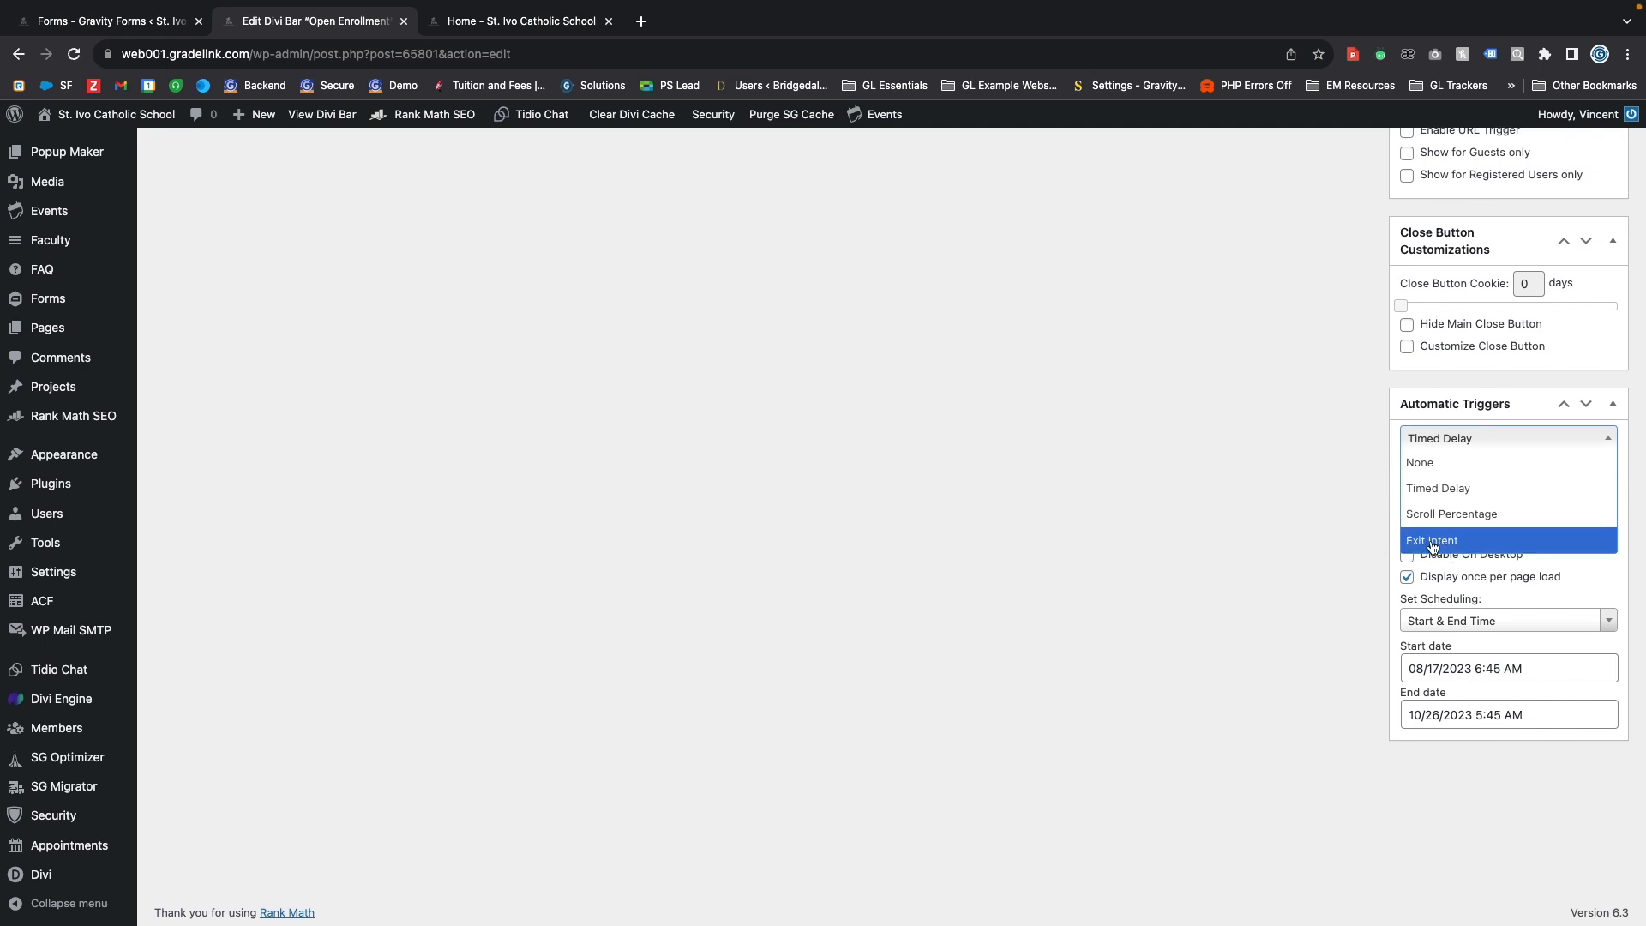
{"action": "left_click", "coordinate": [1293, 531]}
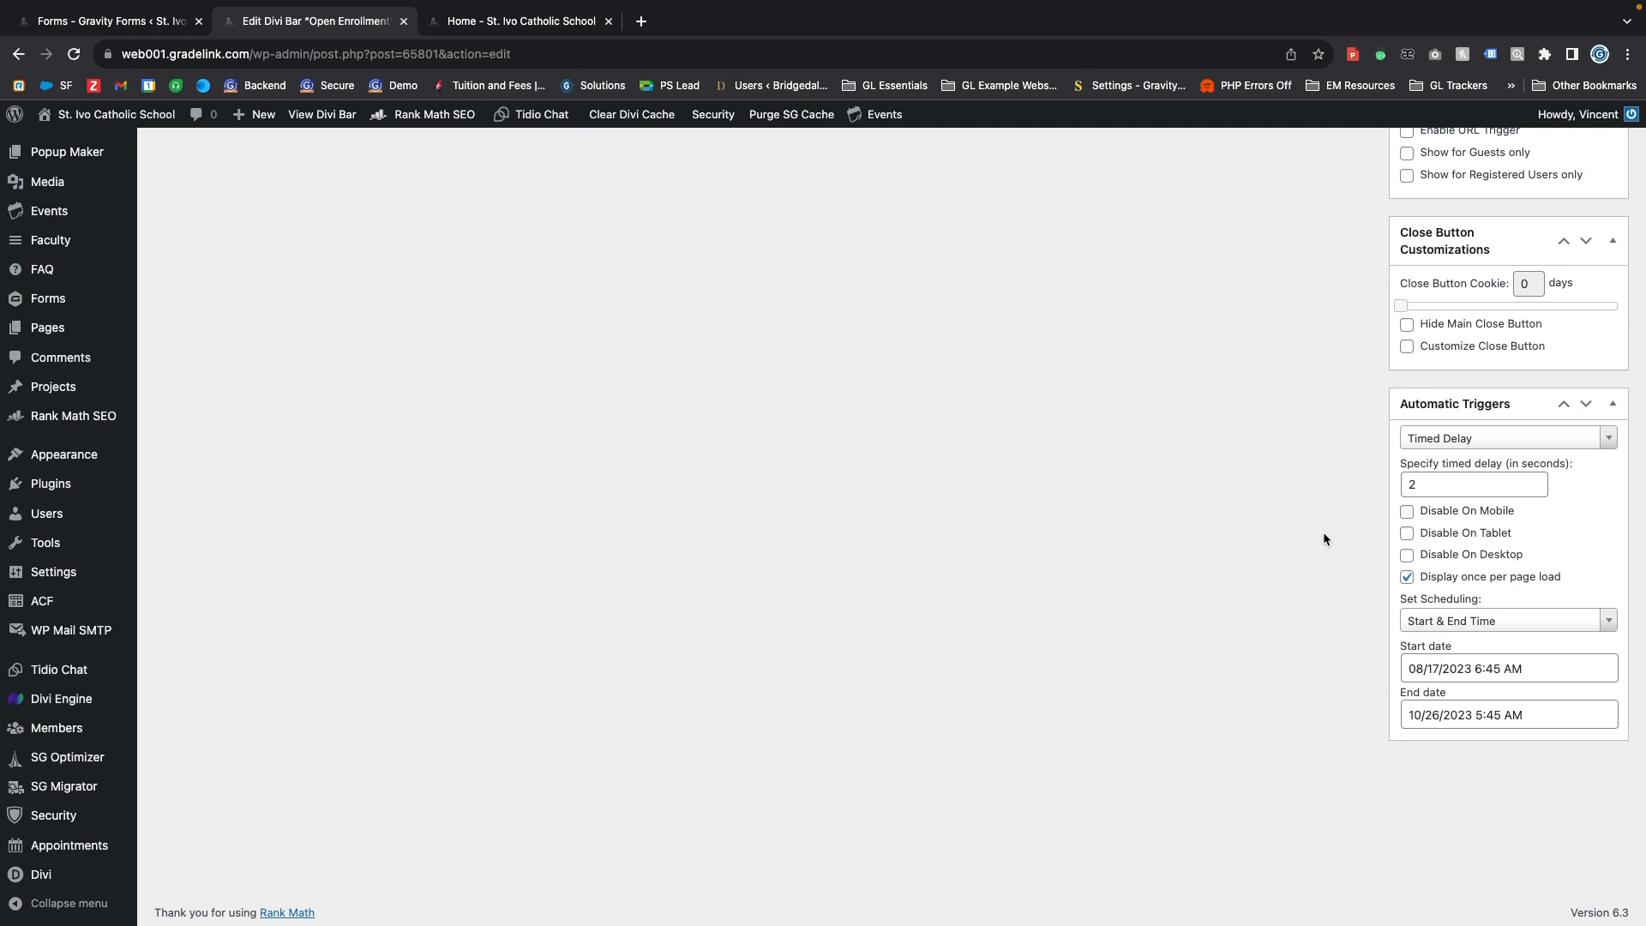
{"action": "scroll", "coordinate": [1383, 507], "scroll_direction": "down", "scroll_amount": 1}
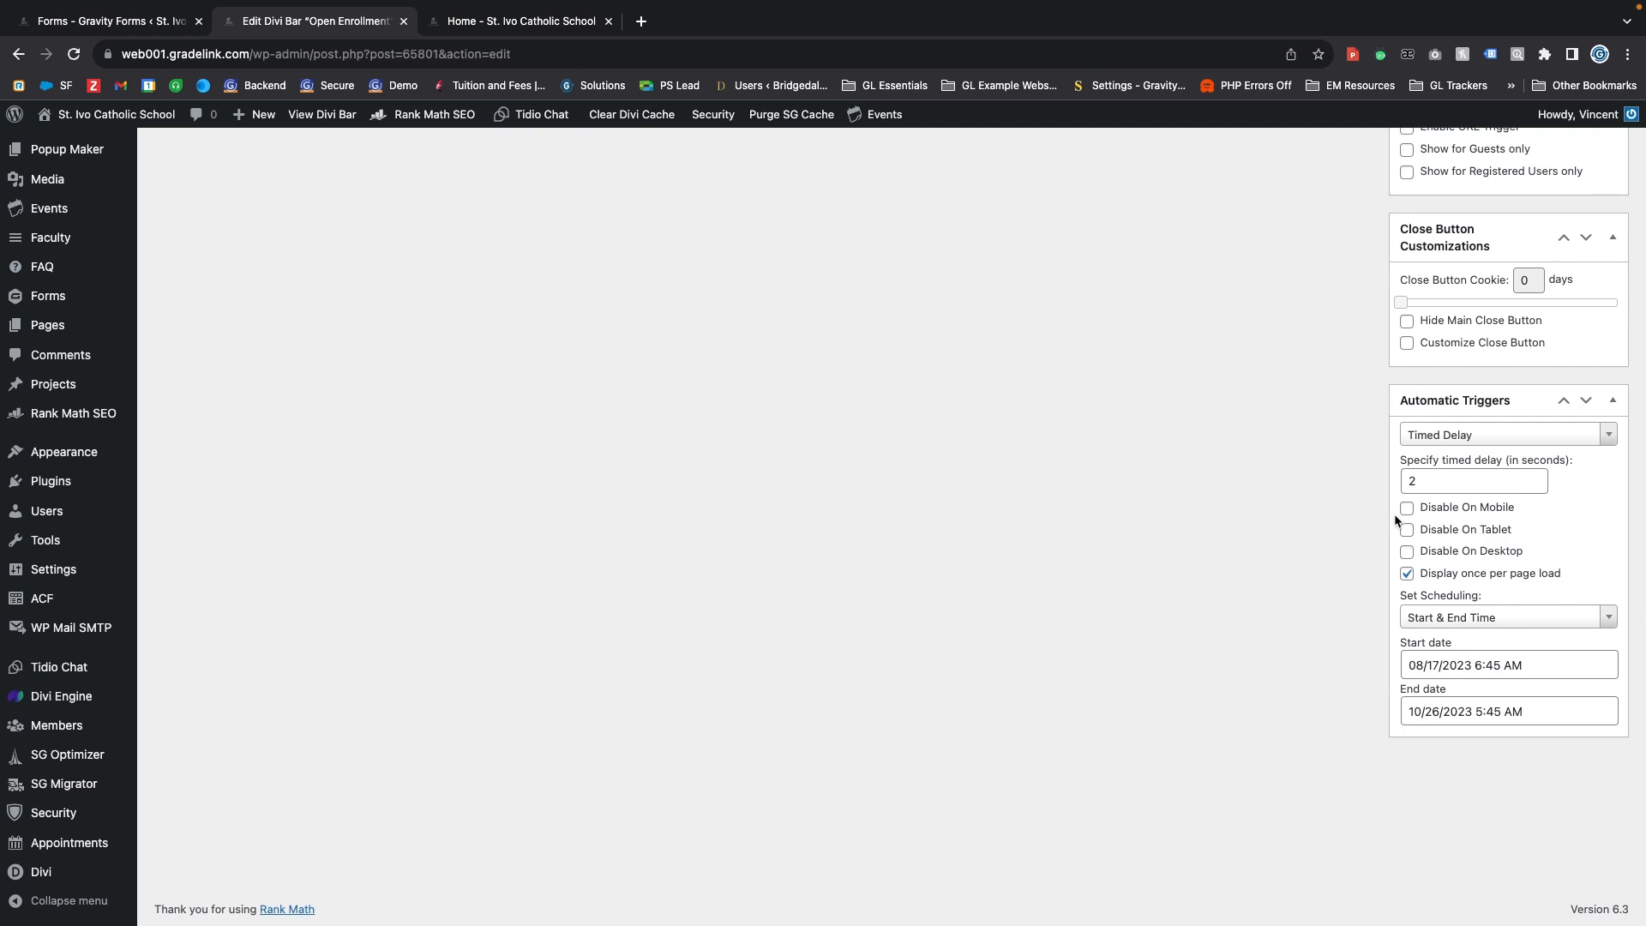
{"action": "double_click", "coordinate": [1410, 477]}
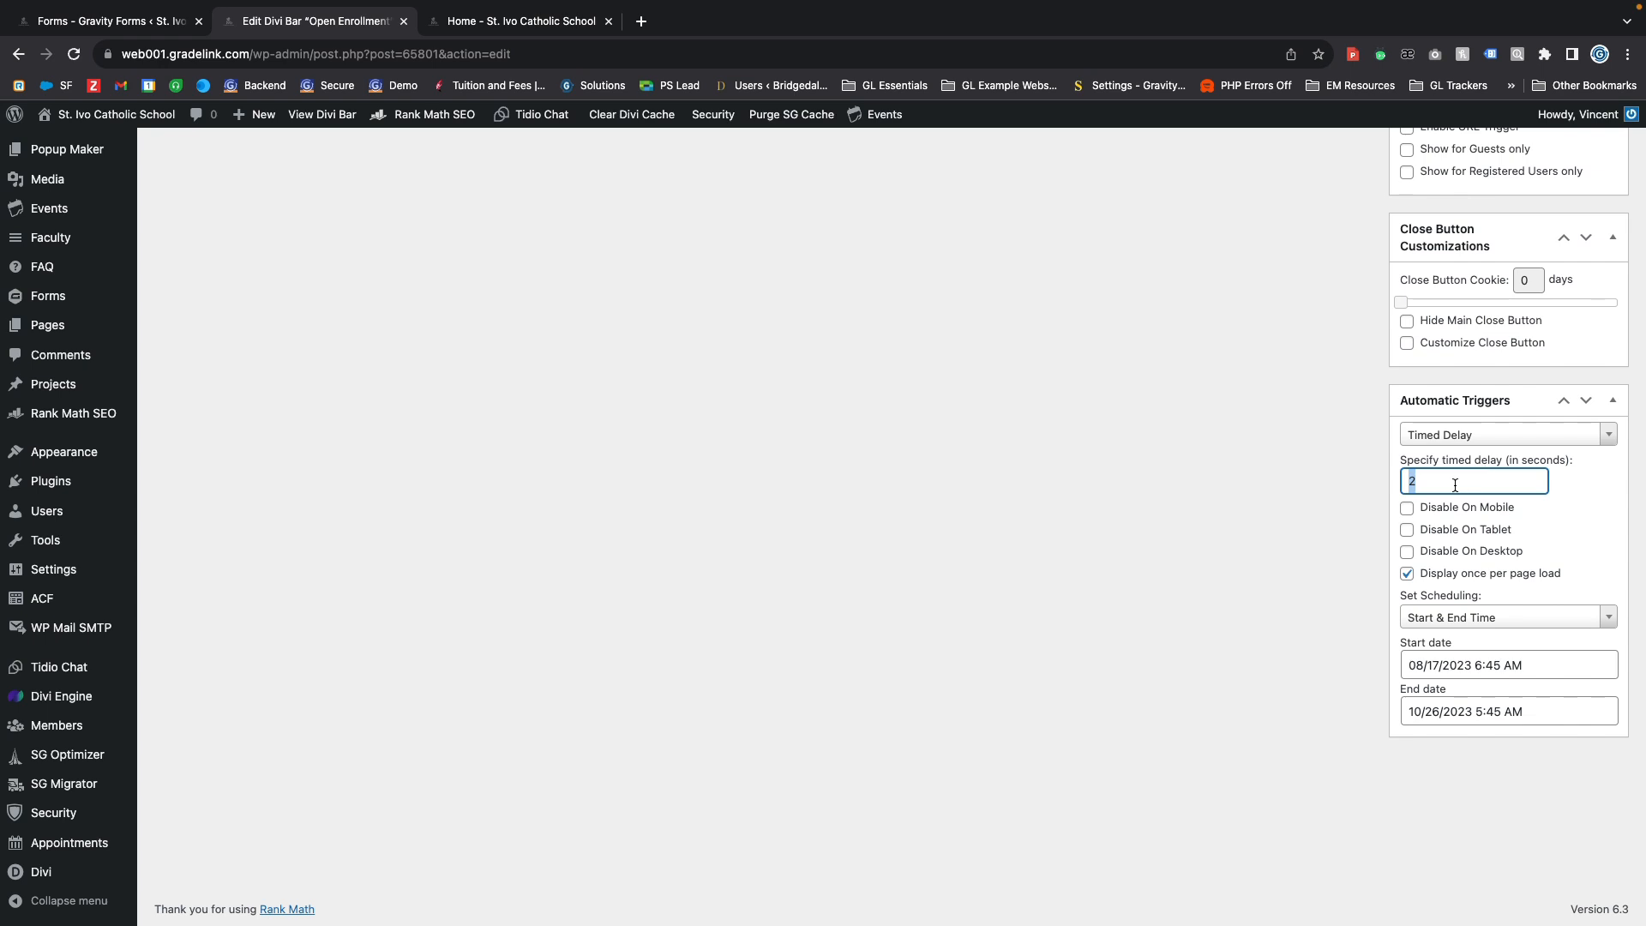
{"action": "left_click", "coordinate": [1313, 548]}
Step: Switch the scheduling to Recurring Scheduling to view its day and time options, and return it to Start & End Time
{"action": "left_click", "coordinate": [1443, 618]}
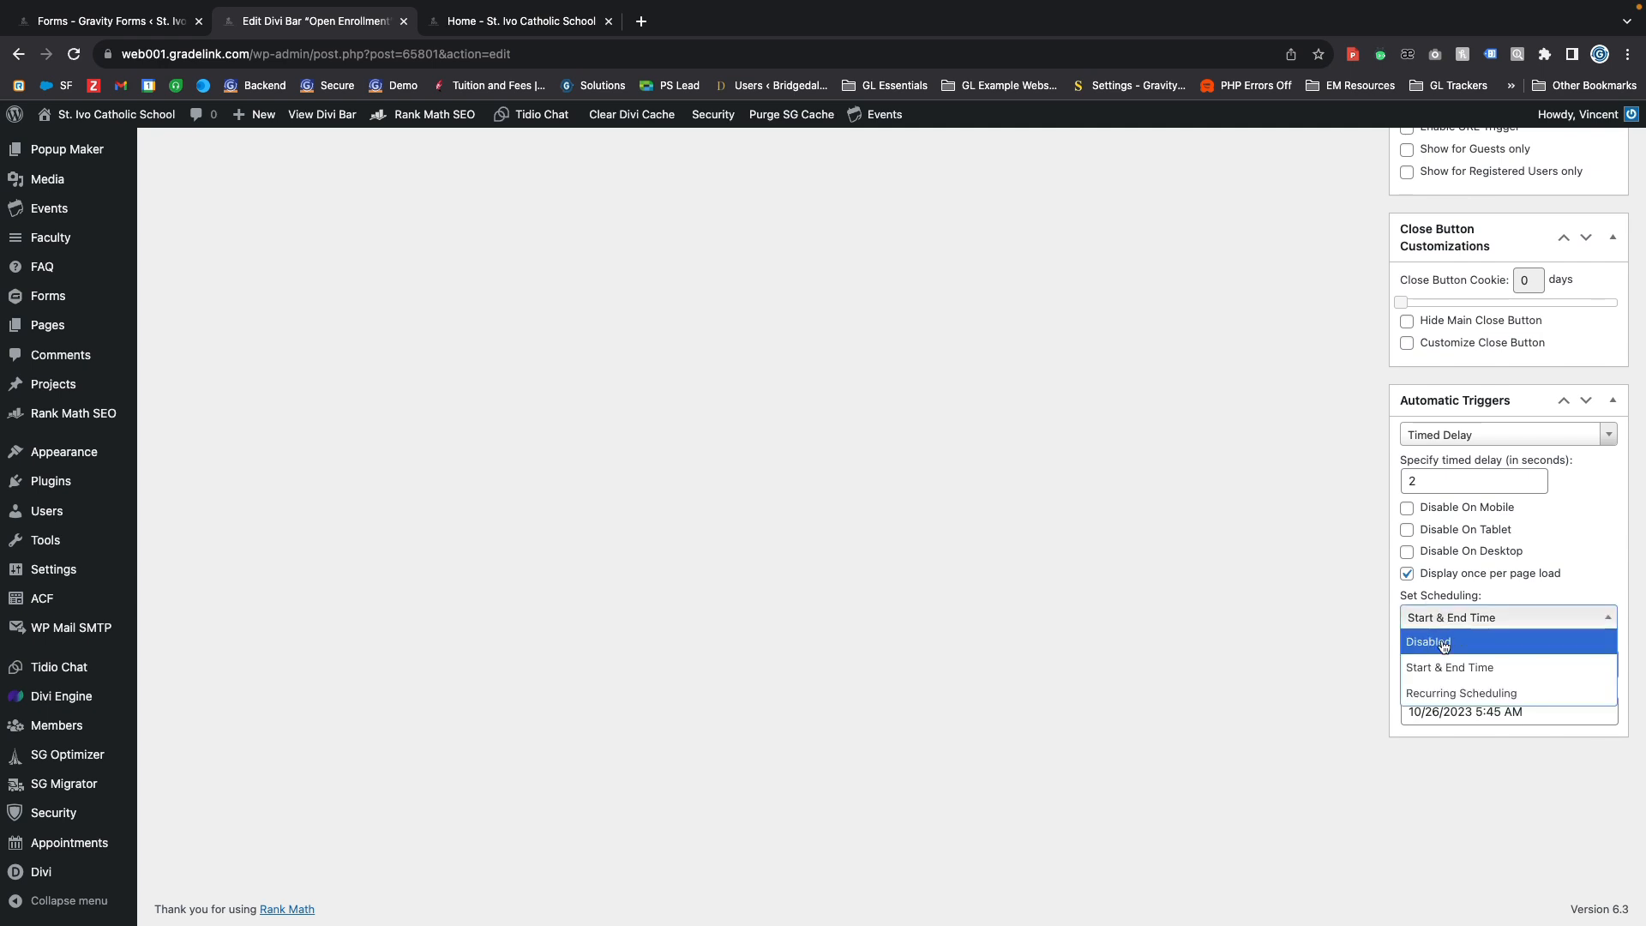
{"action": "left_click", "coordinate": [1448, 696]}
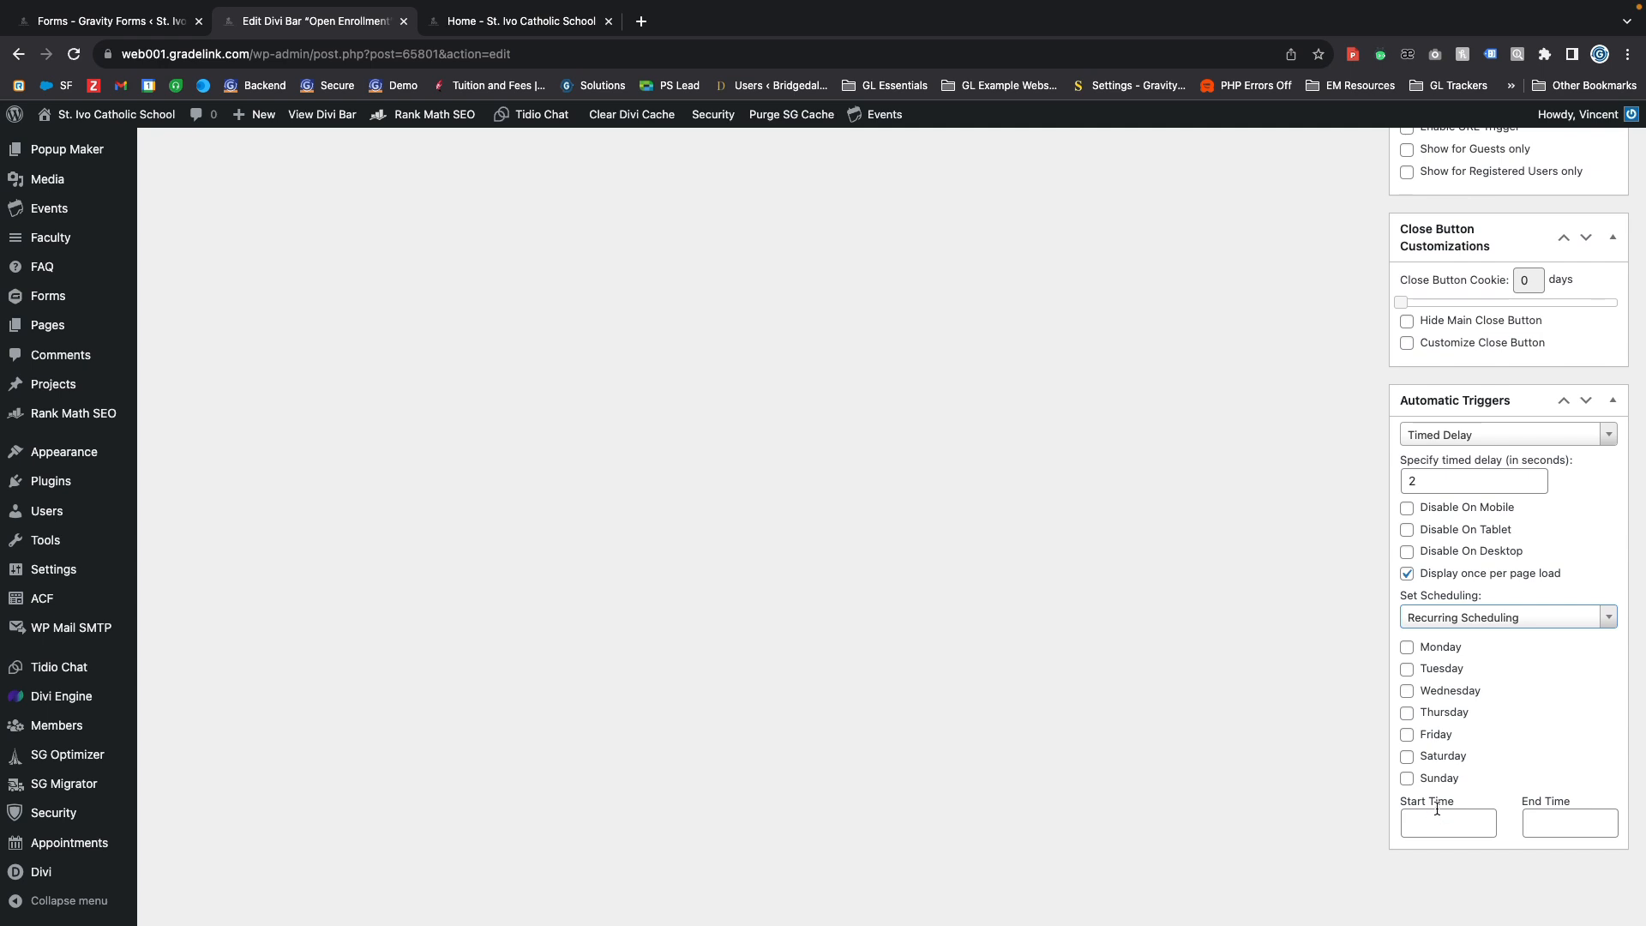
{"action": "left_click", "coordinate": [1458, 619]}
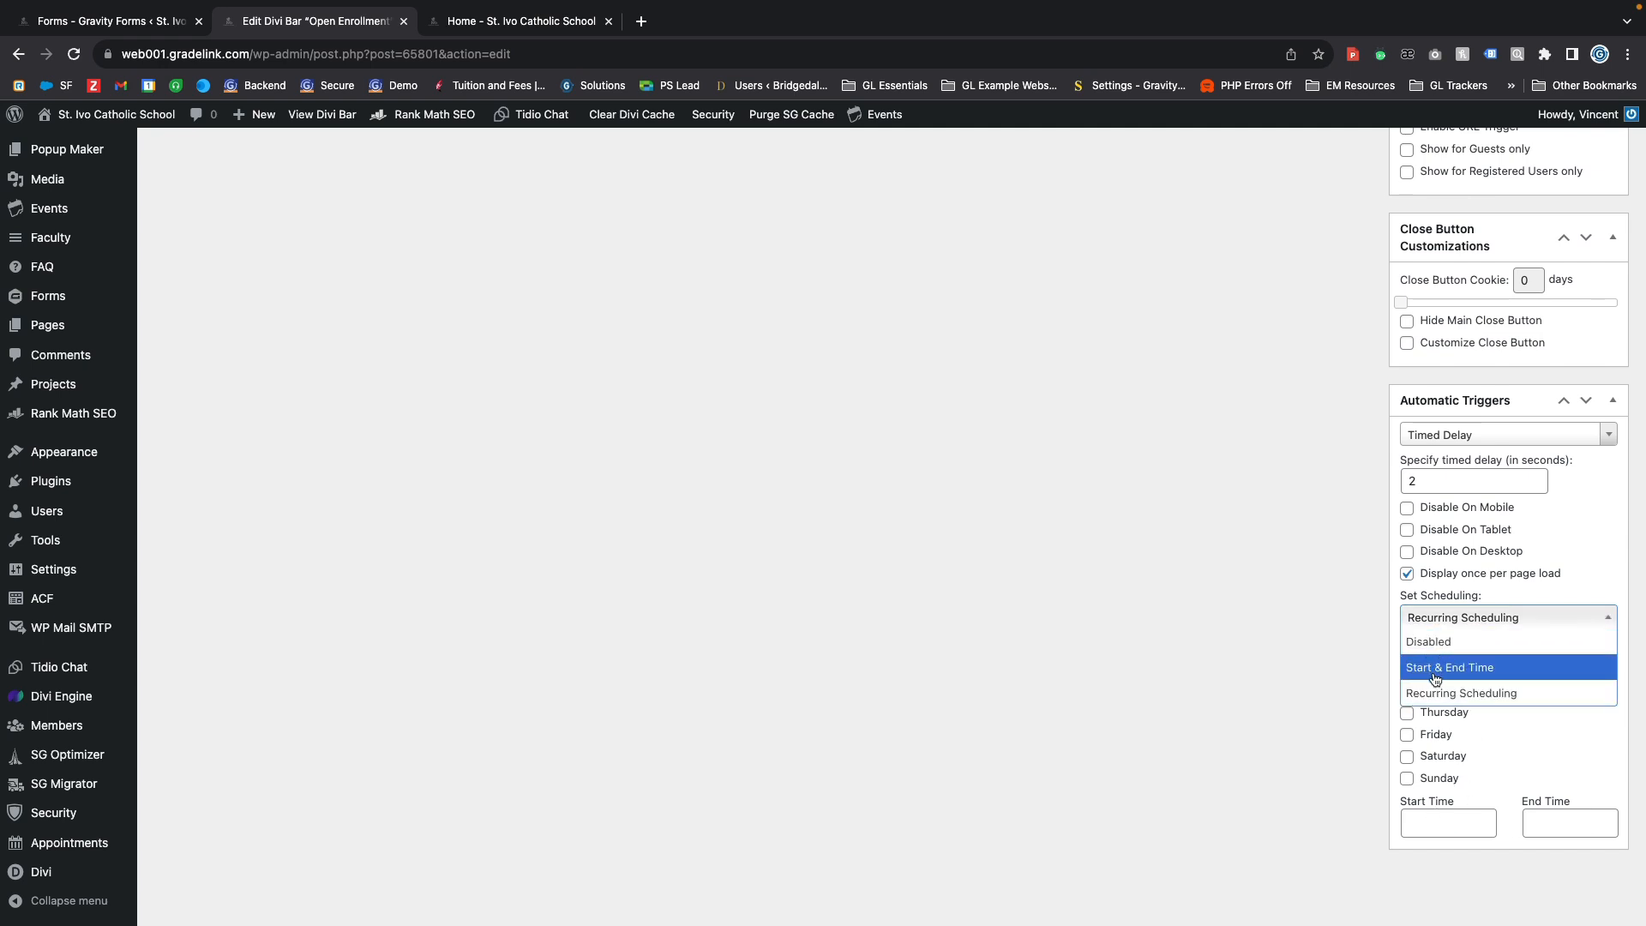
{"action": "left_click", "coordinate": [1438, 668]}
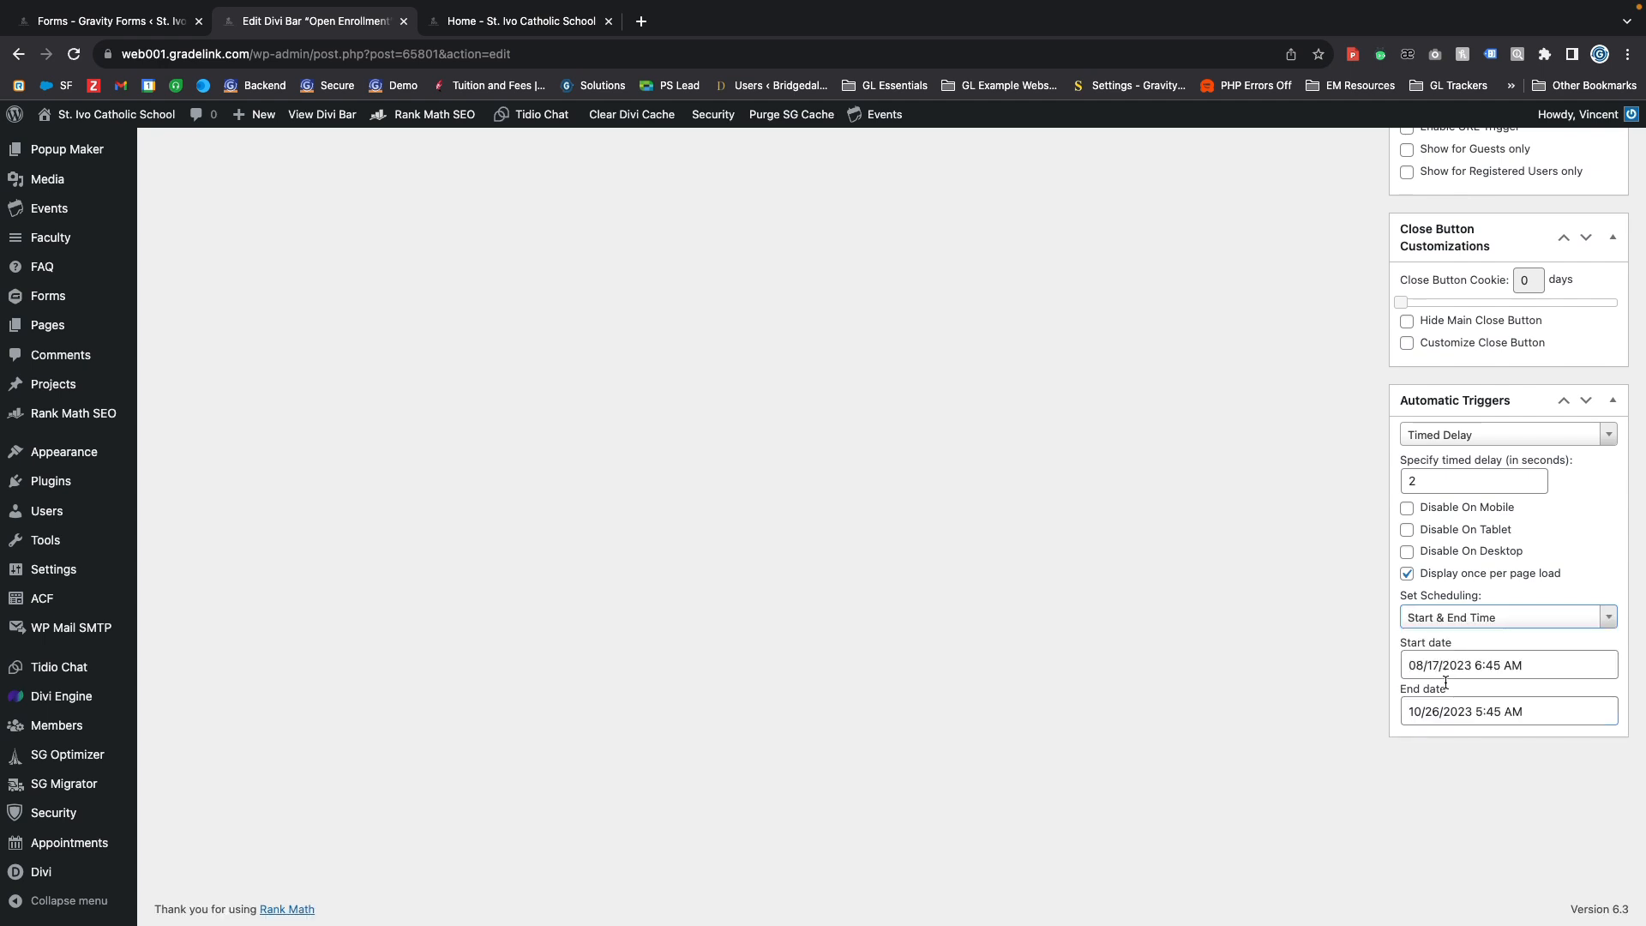
Step: Set the bar's scheduled end date to 10/24/2023 5:45 PM
{"action": "left_click", "coordinate": [1457, 715]}
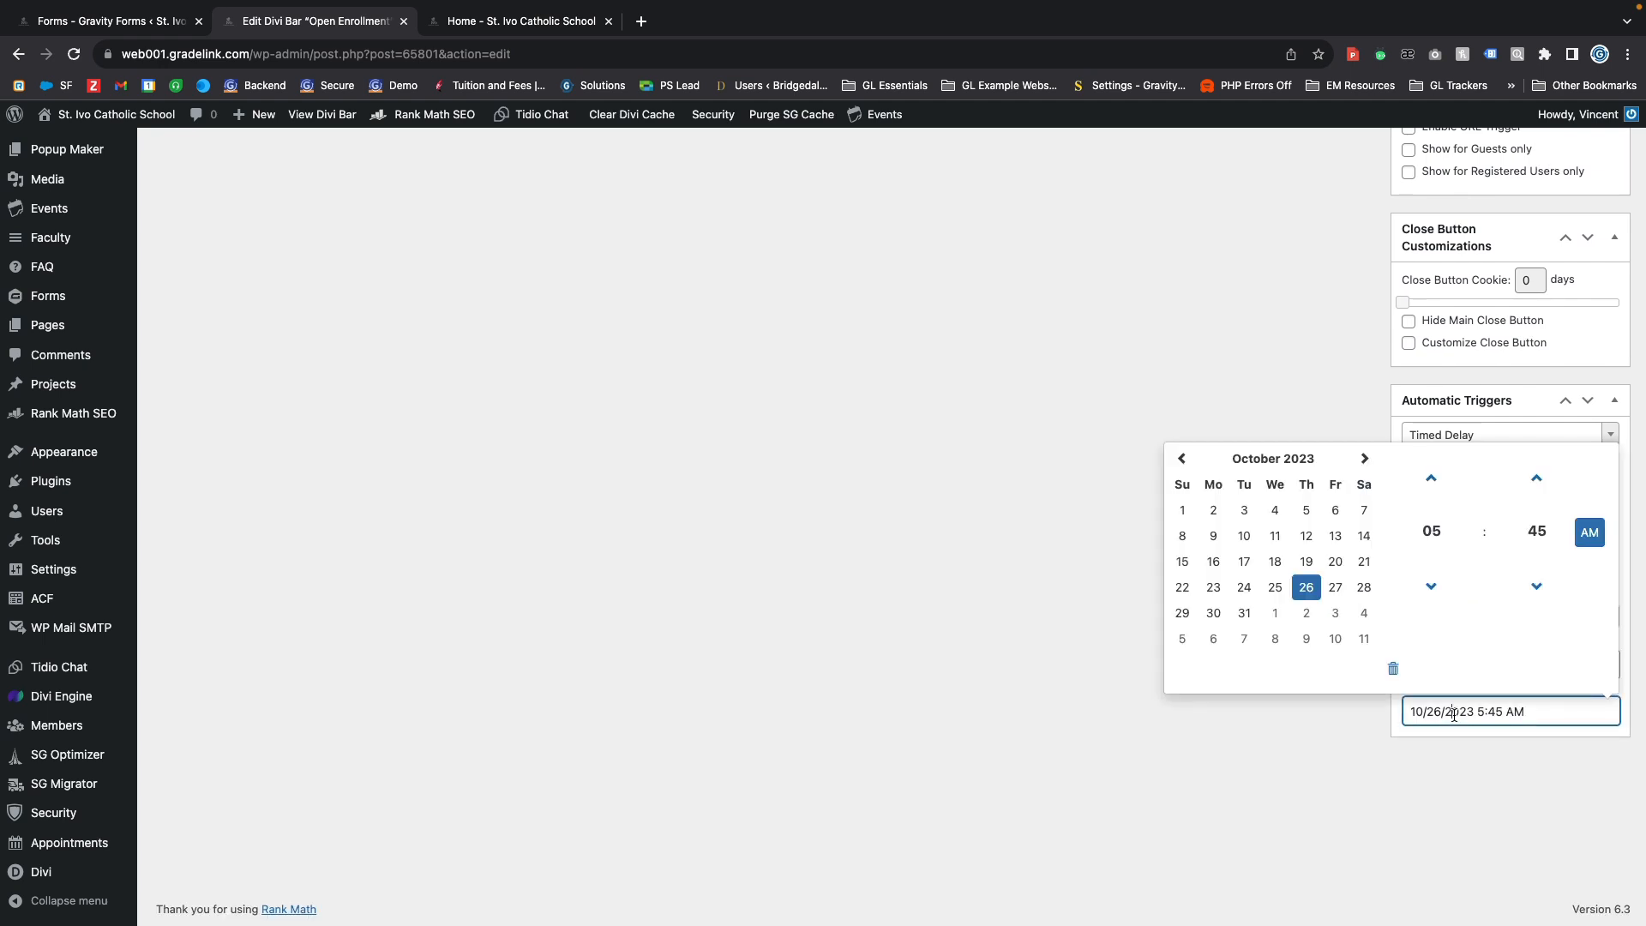
{"action": "left_click", "coordinate": [1242, 592]}
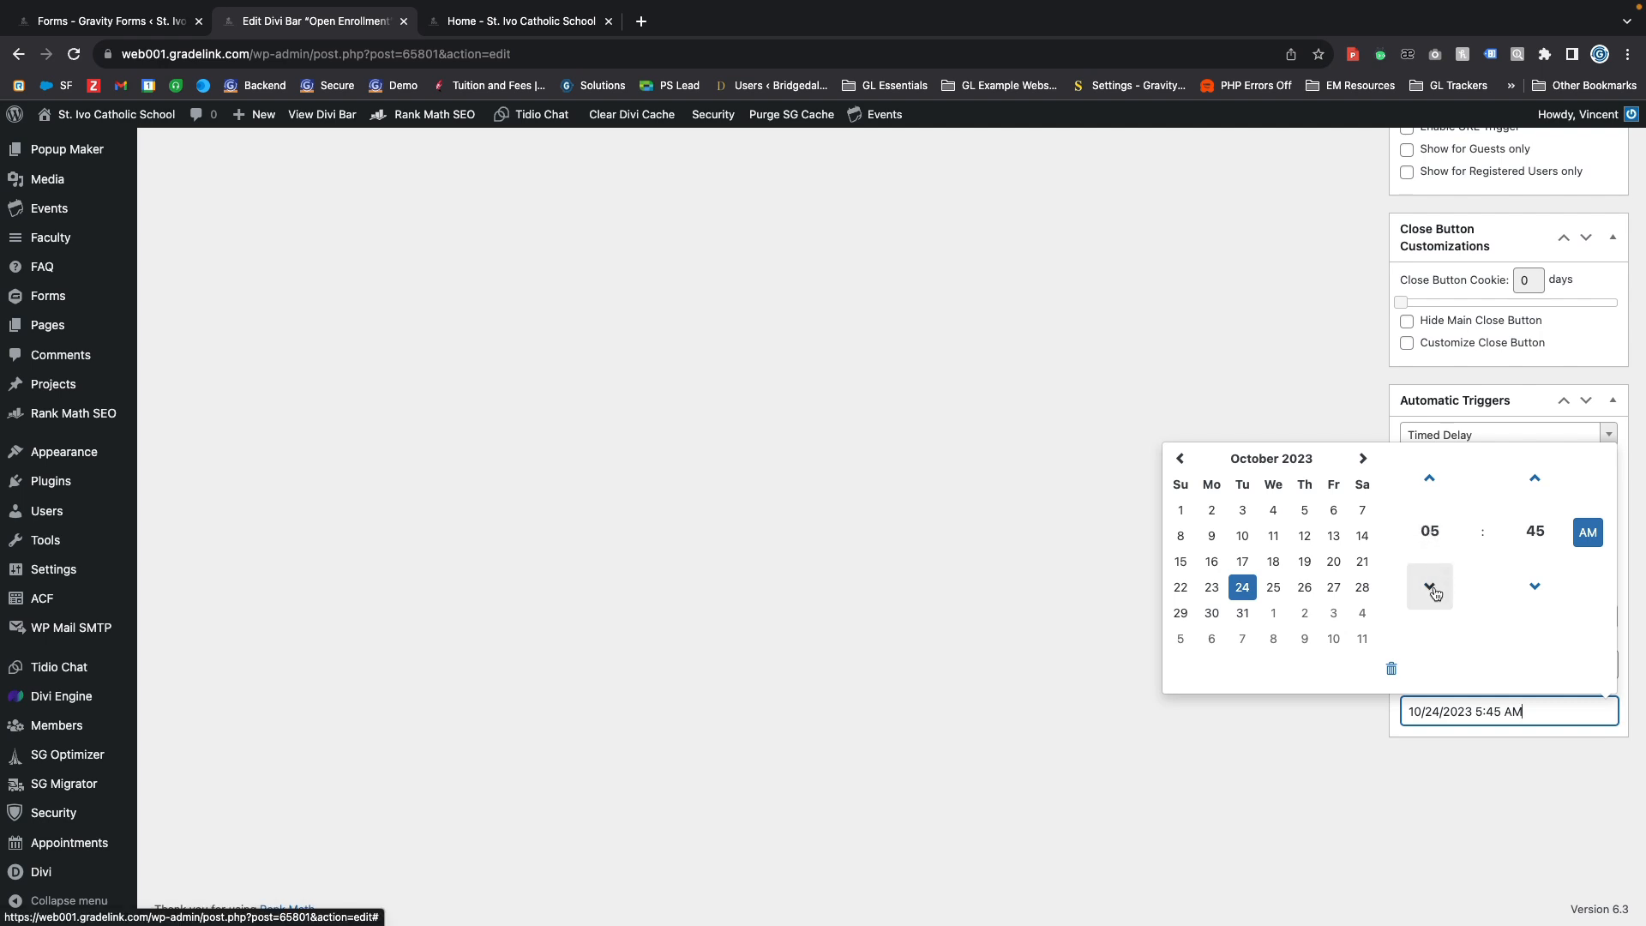
{"action": "scroll", "coordinate": [1433, 582], "scroll_direction": "up", "scroll_amount": 1}
{"action": "left_click", "coordinate": [1588, 553]}
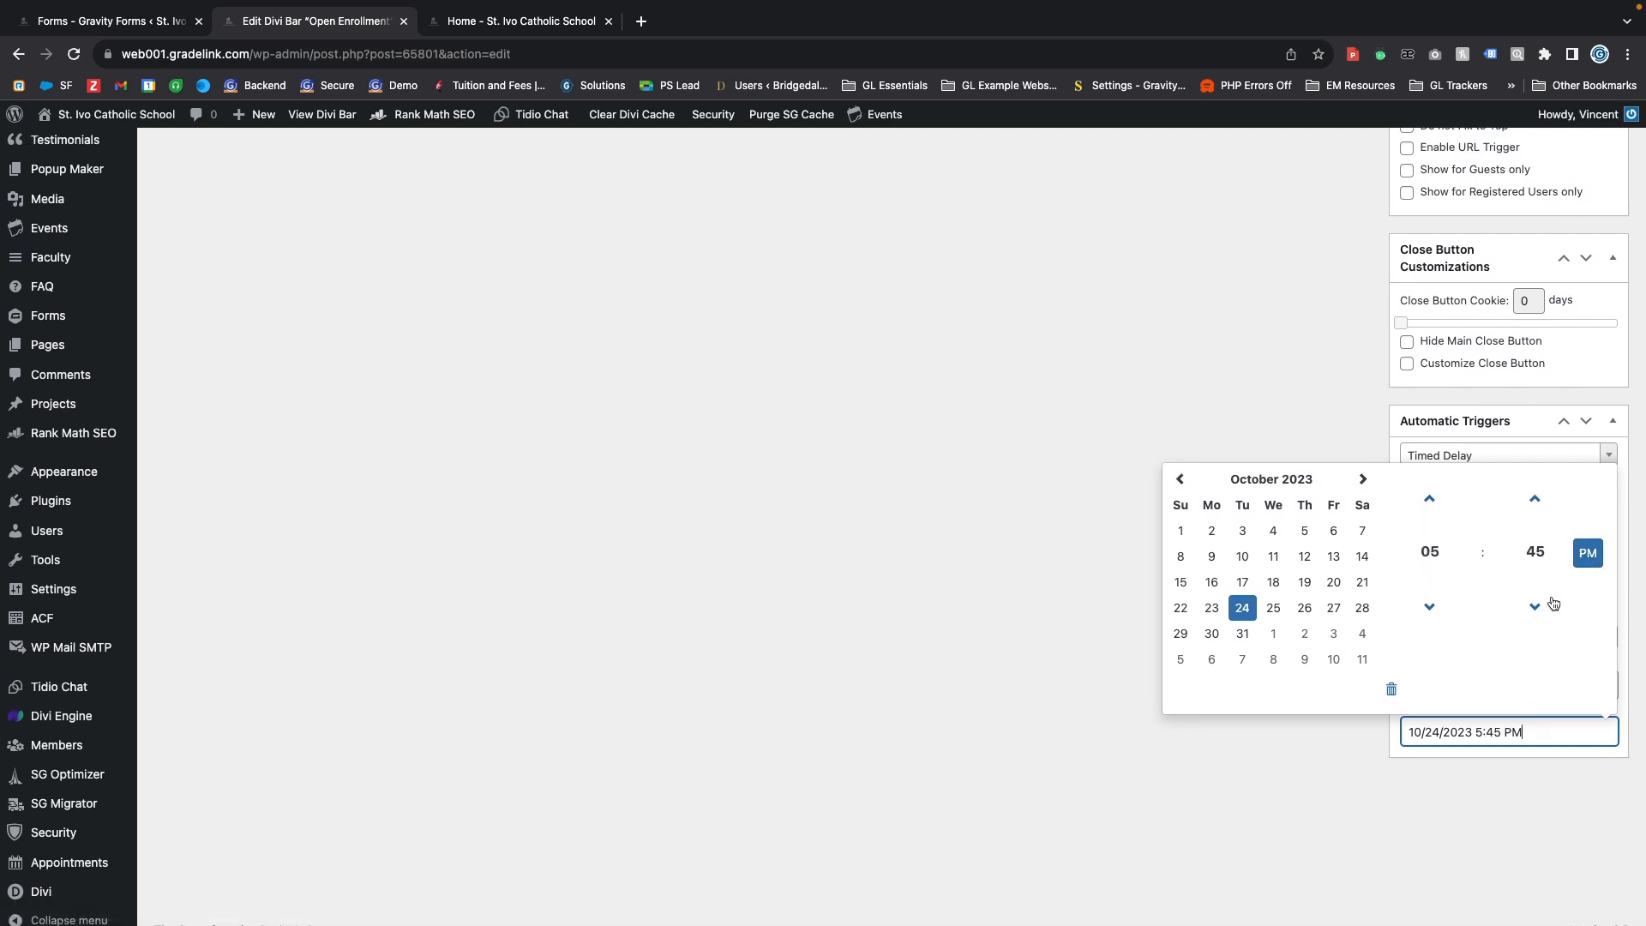
{"action": "left_click", "coordinate": [1371, 809]}
Step: Update the Open Enrollment Divi Bar to save all its changes
{"action": "scroll", "coordinate": [1375, 821], "scroll_direction": "up", "scroll_amount": 5}
{"action": "scroll", "coordinate": [1439, 723], "scroll_direction": "up", "scroll_amount": 10}
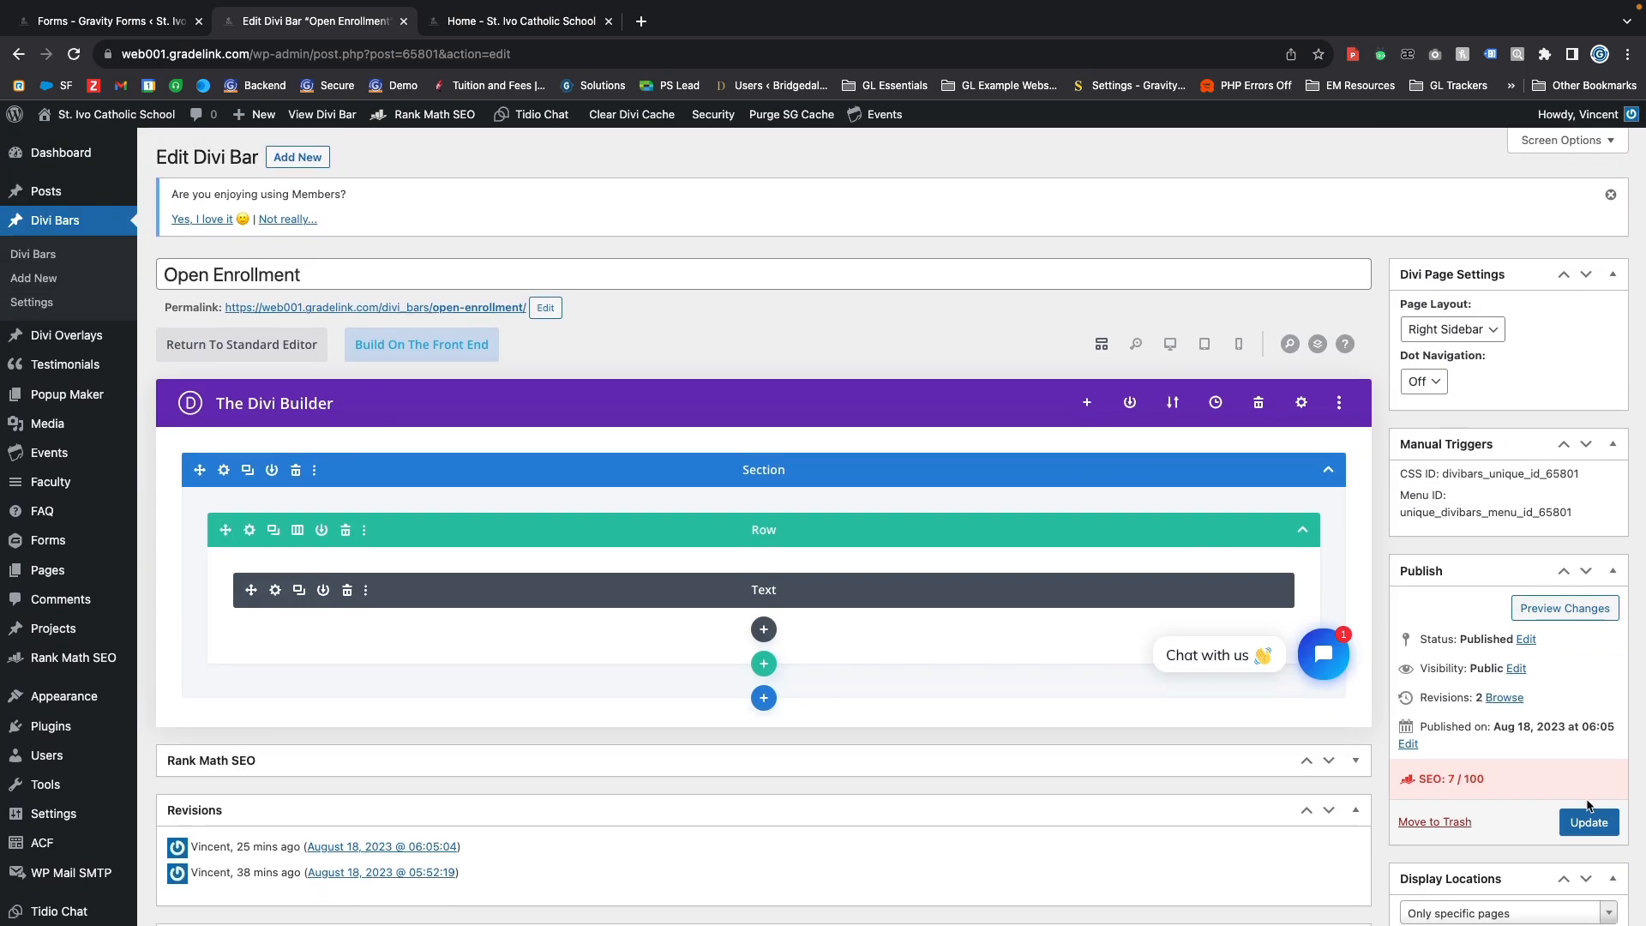
{"action": "left_click", "coordinate": [1588, 822]}
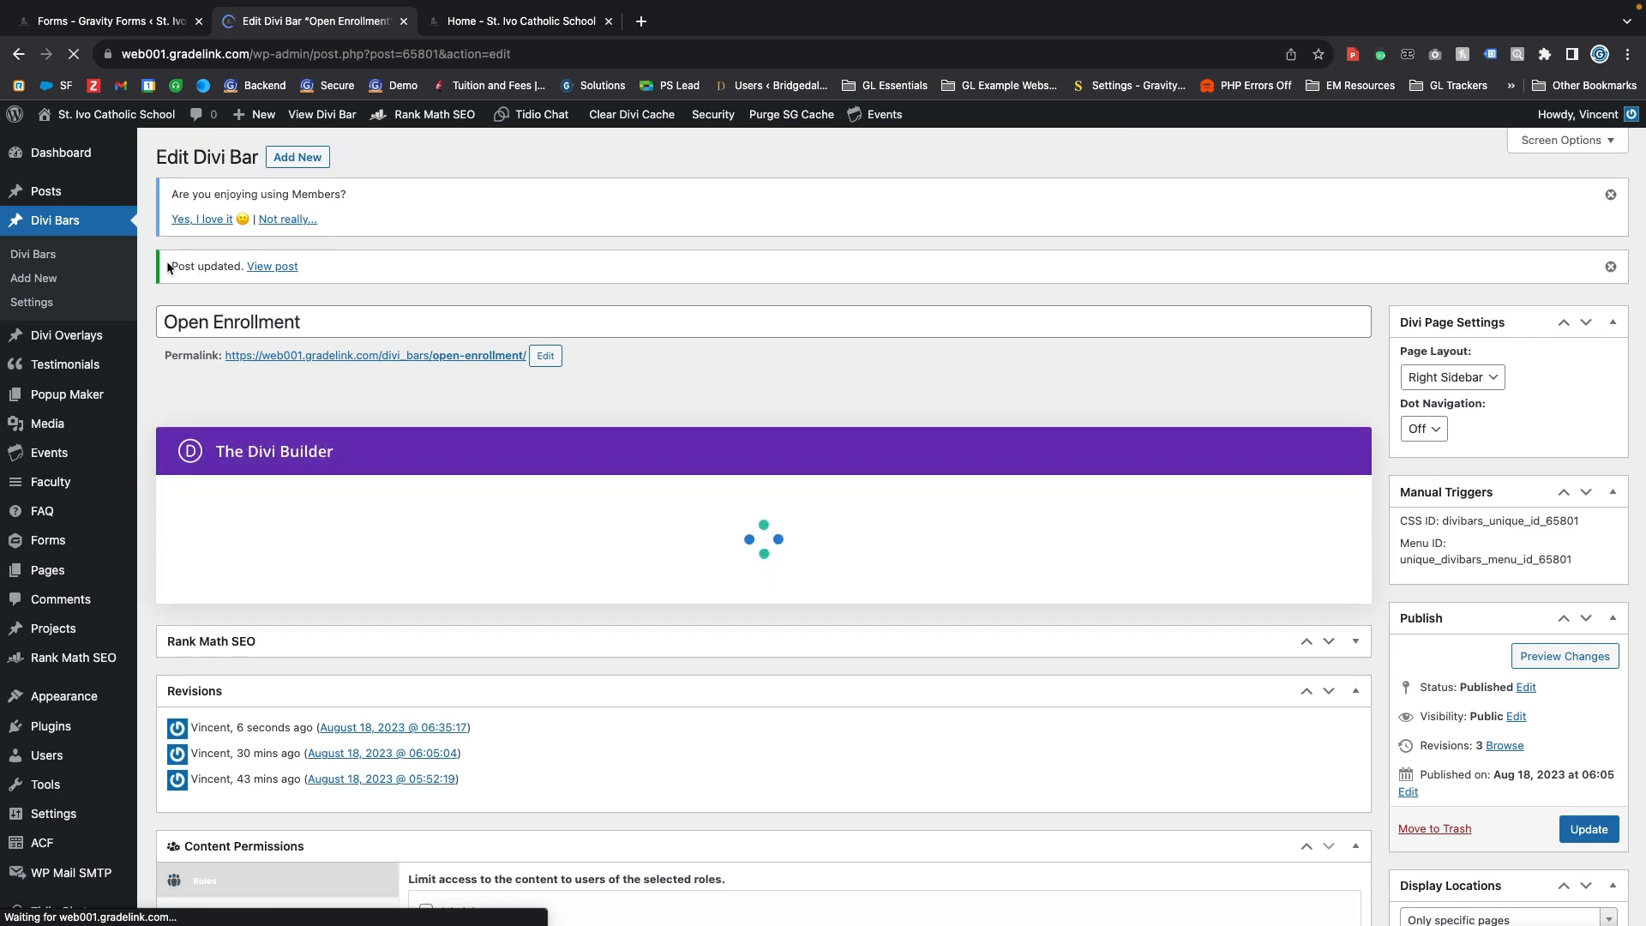
{"action": "left_click_drag", "start_coordinate": [172, 266], "coordinate": [233, 264]}
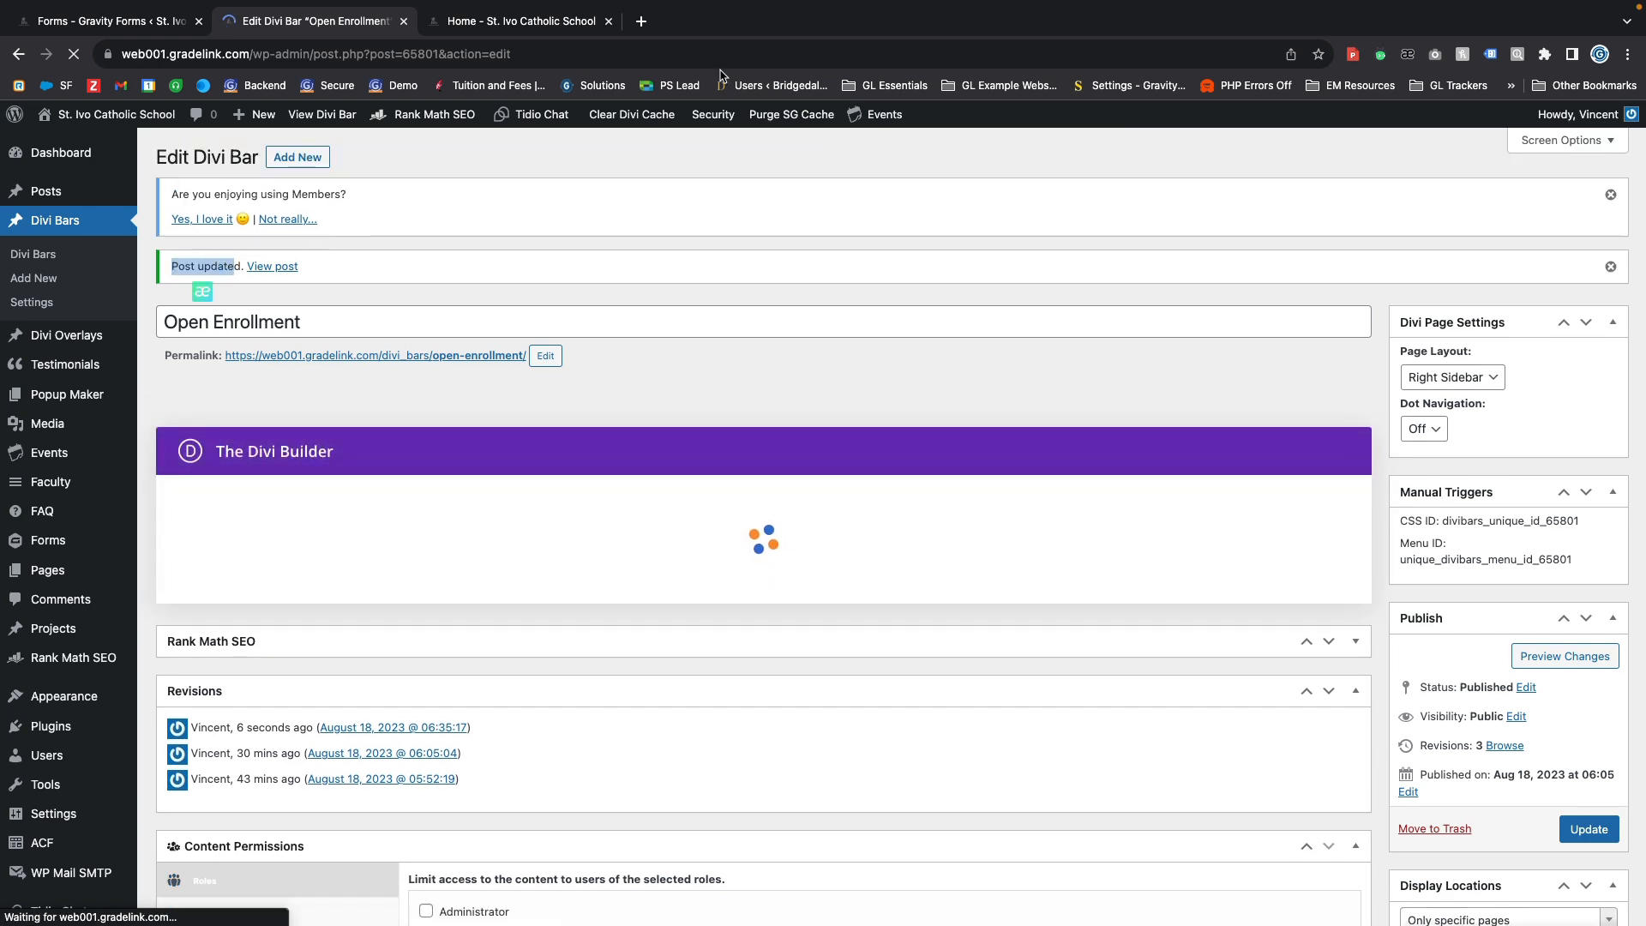
Step: Reload the school's home page and check the announcement bar while moving through the page
{"action": "left_click", "coordinate": [484, 21]}
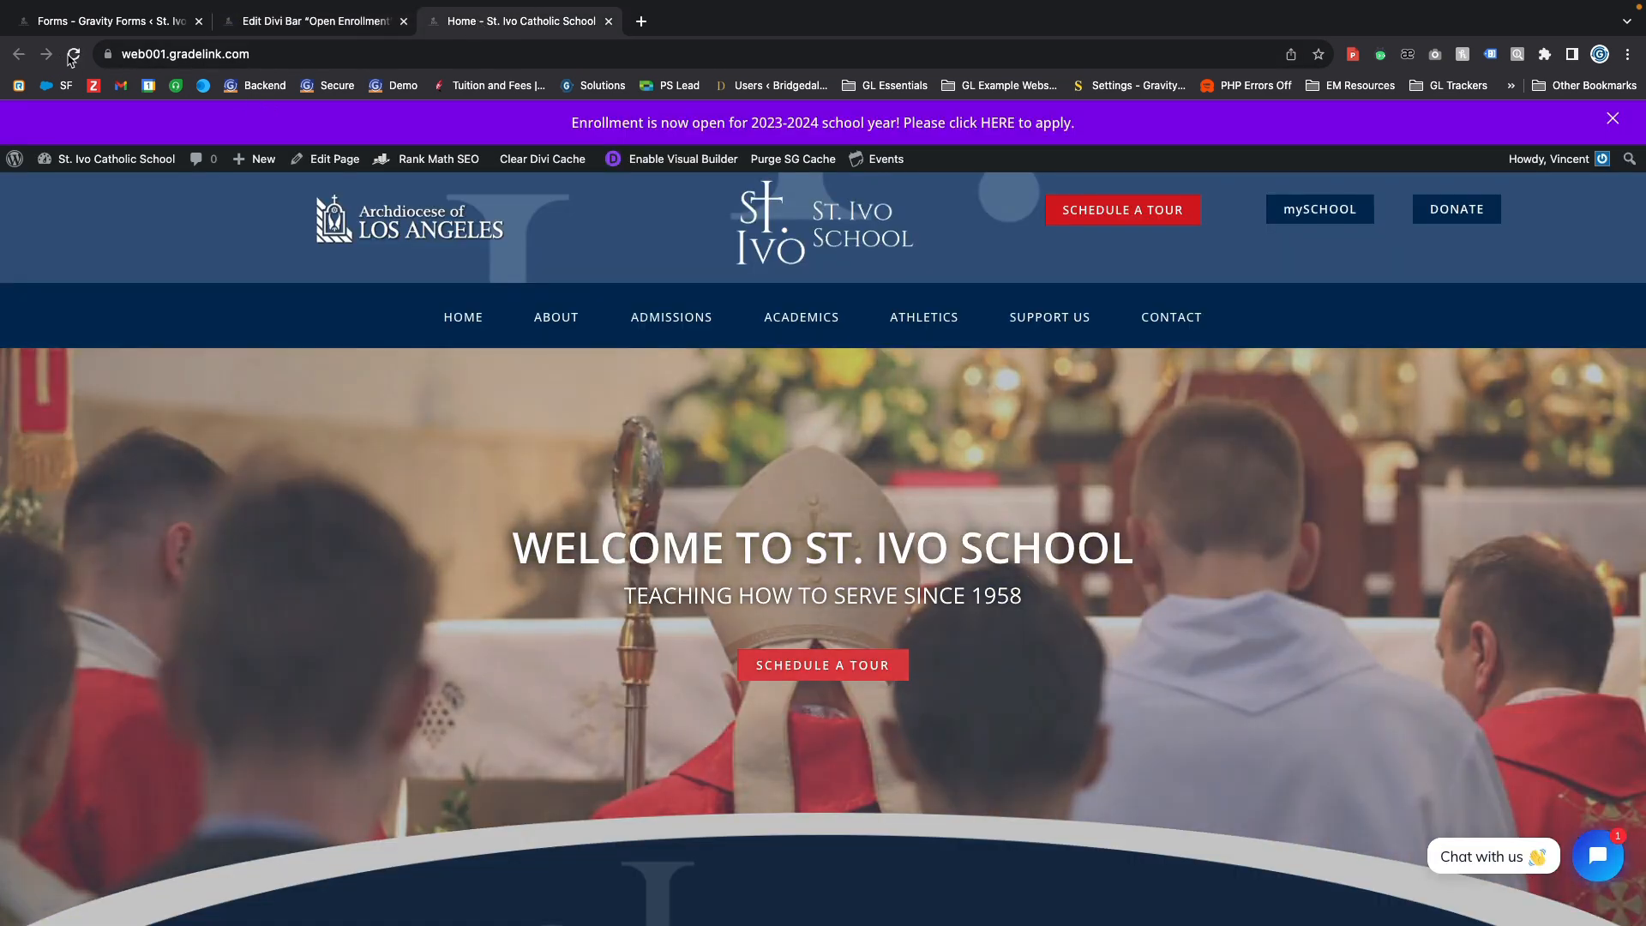
{"action": "left_click", "coordinate": [73, 55]}
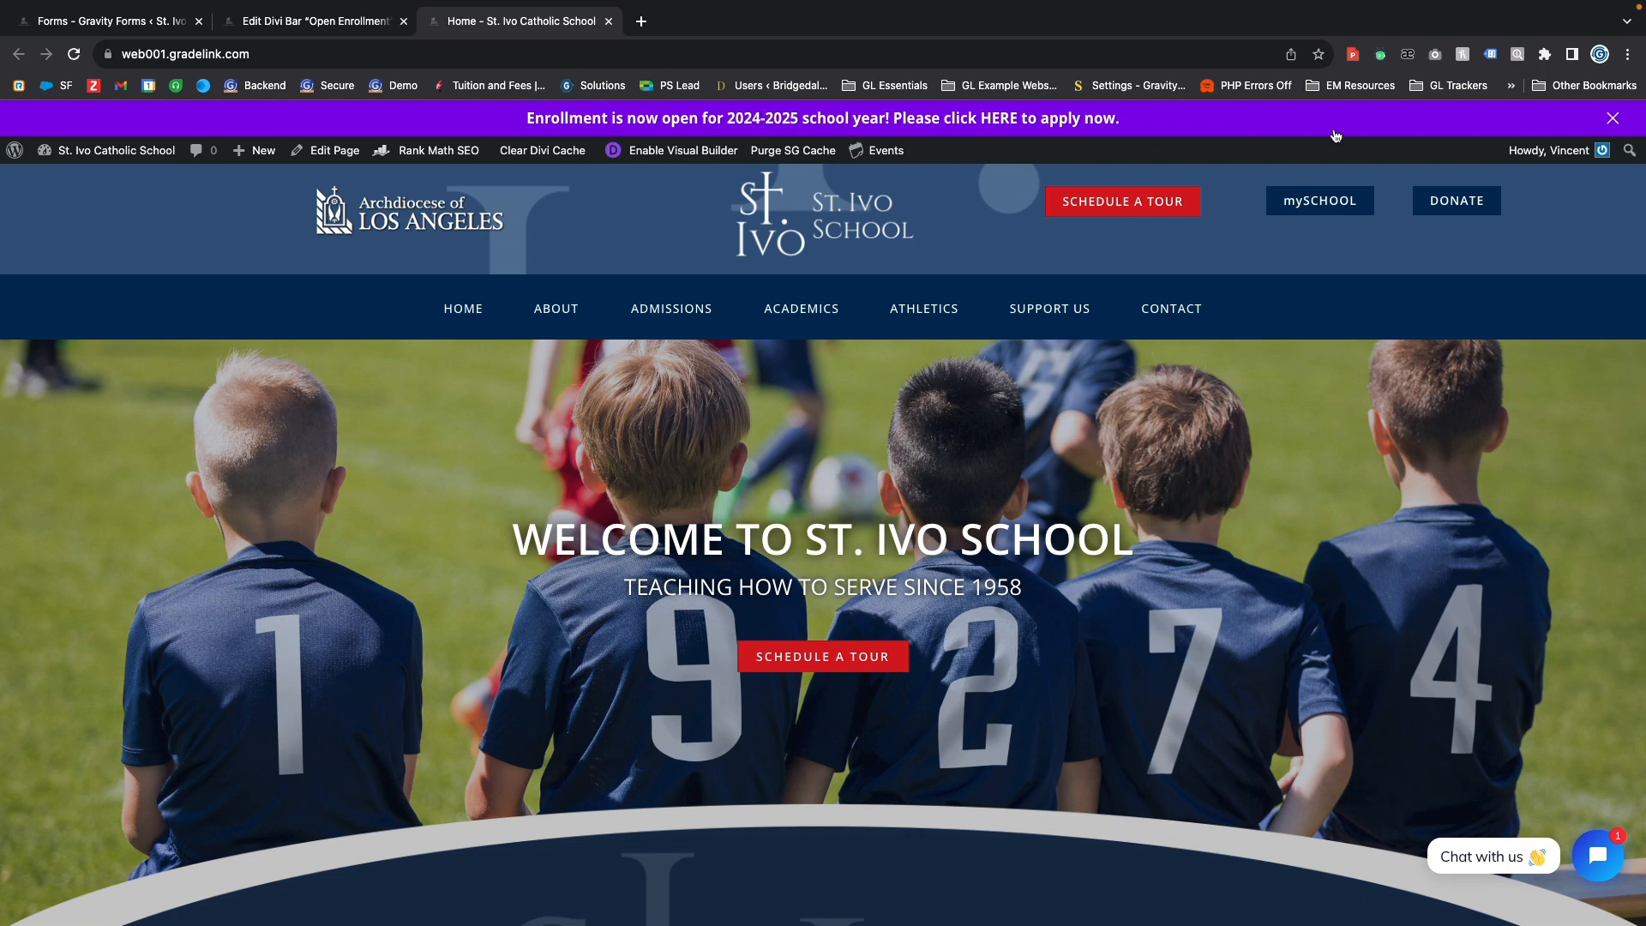
{"action": "scroll", "coordinate": [1282, 259], "scroll_direction": "down", "scroll_amount": 8}
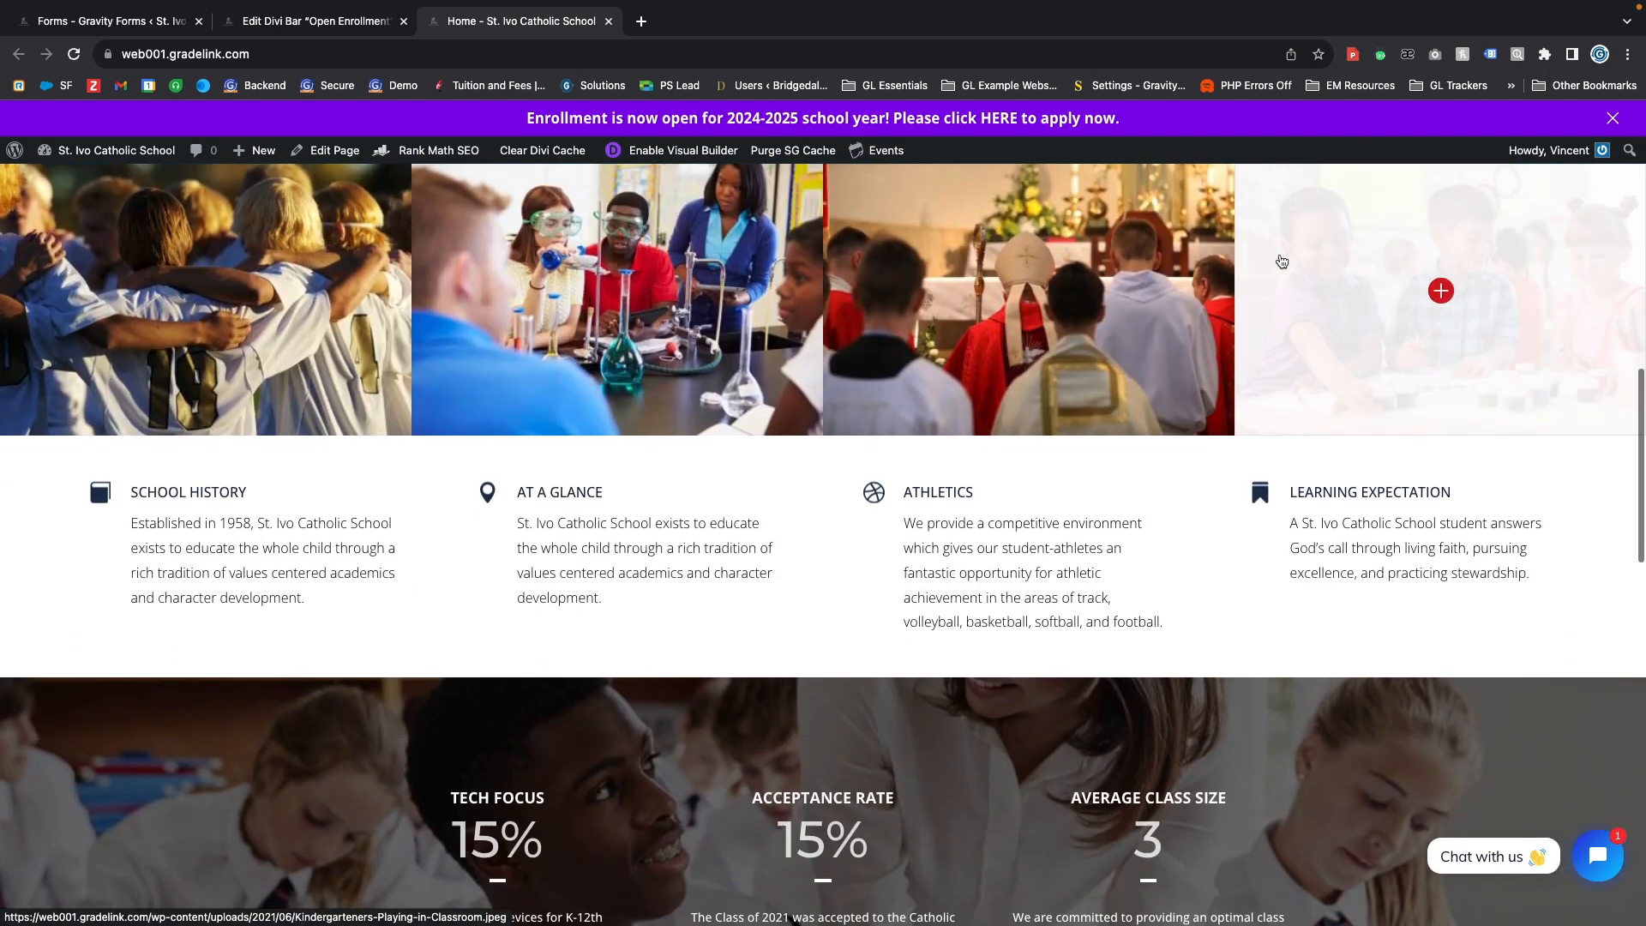
{"action": "scroll", "coordinate": [1279, 261], "scroll_direction": "up", "scroll_amount": 10}
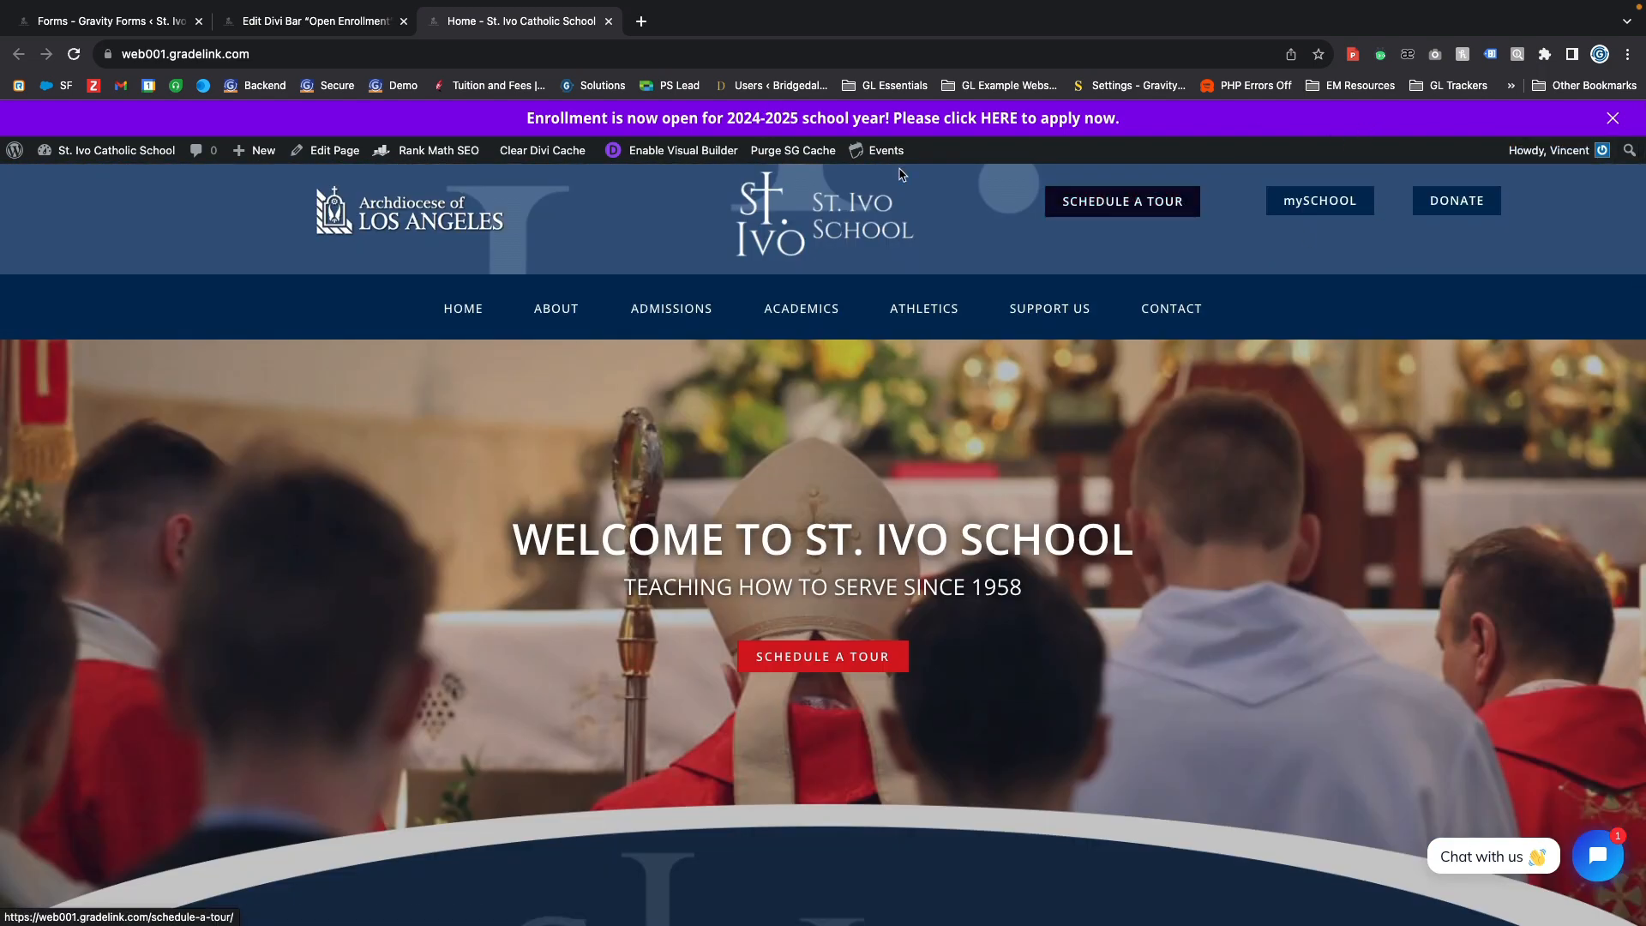